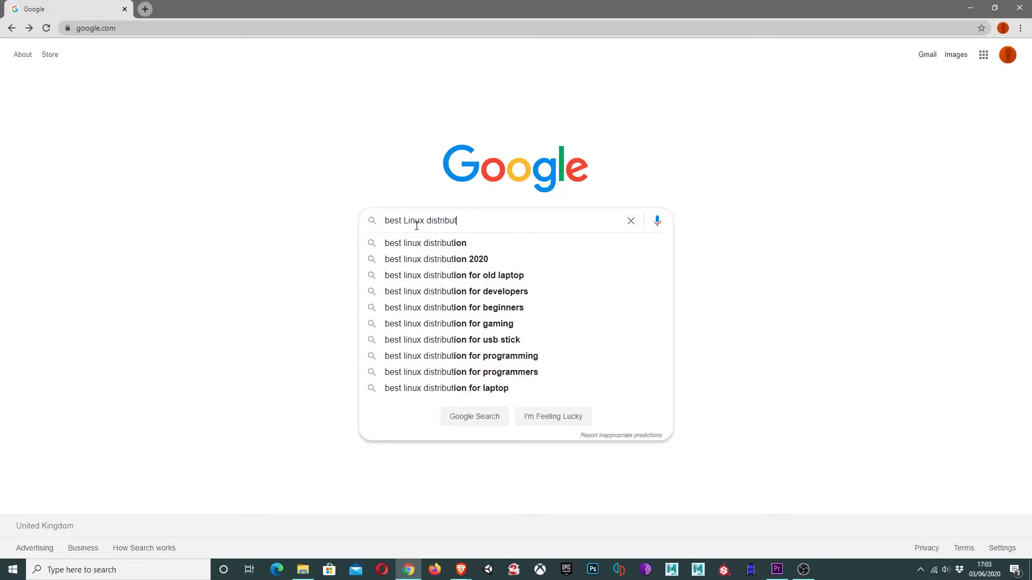
- Type the query 'best Linux distributions that work on a tablet' into Google's search box
text(ork on a ta)
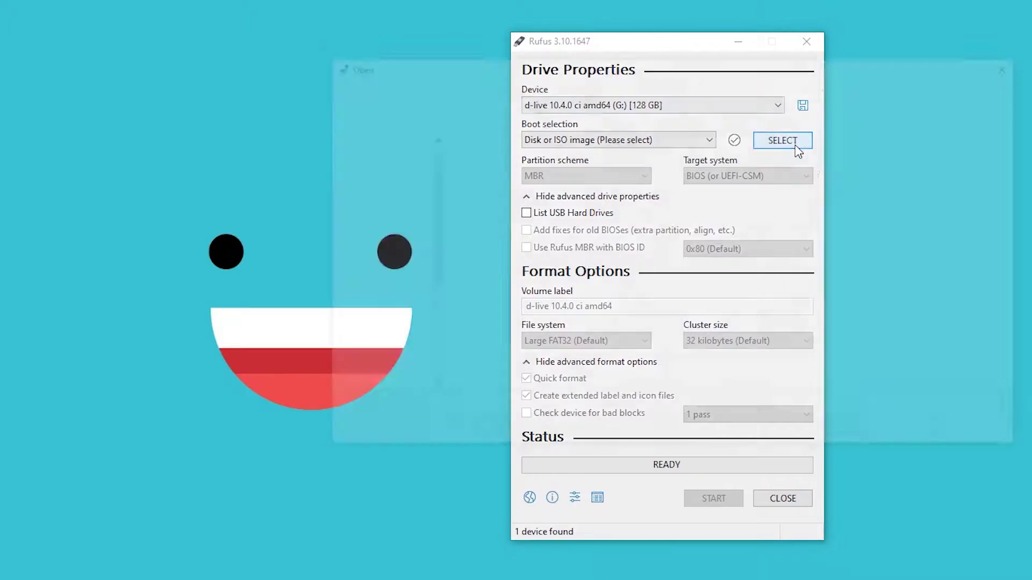
- Pick debian-10.4.0-amd64-netinst.iso in the Open dialog as Rufus's boot image
click(524, 177)
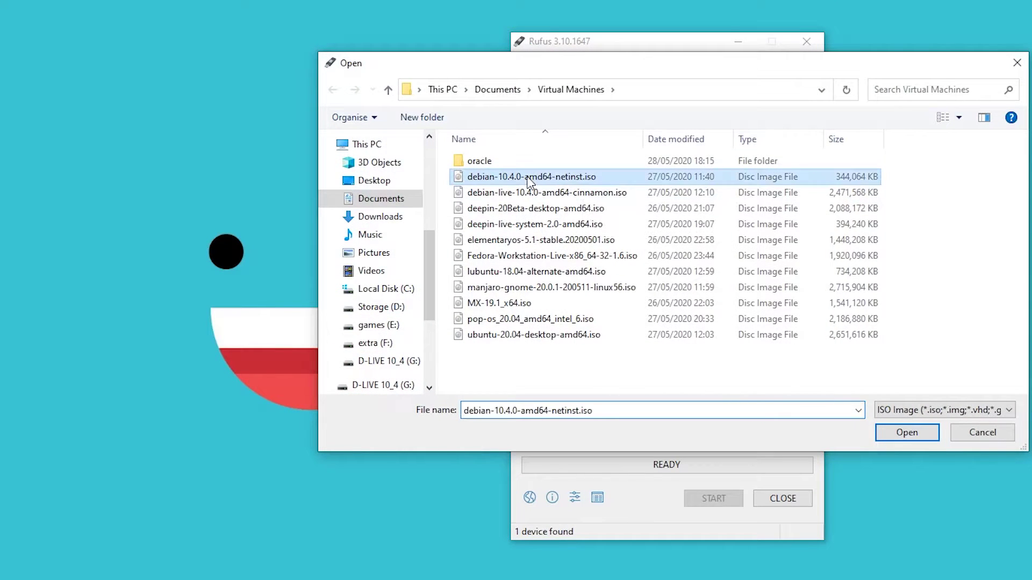
click(907, 432)
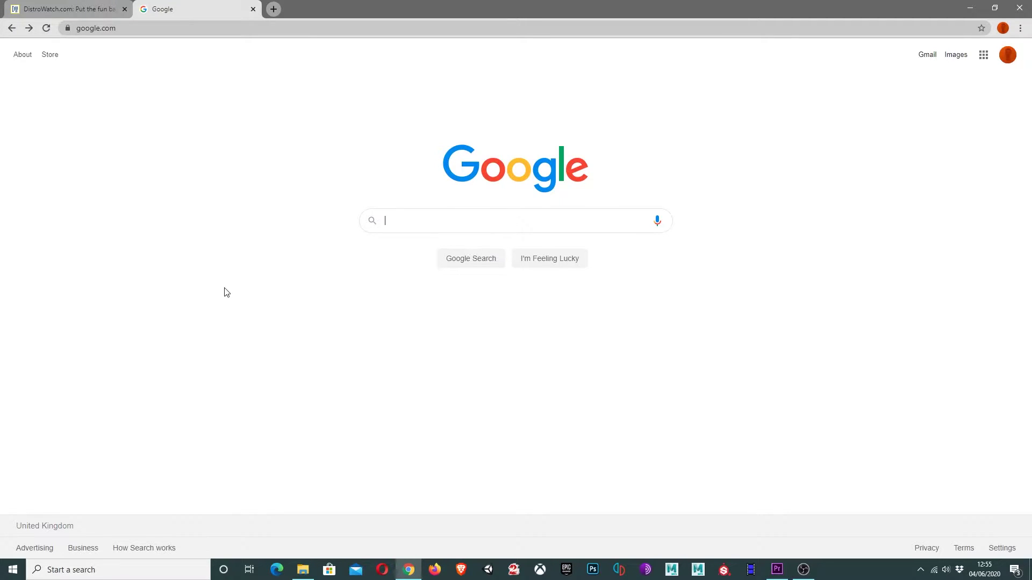
- Search 'manjaro' and download the 64-bit GNOME ISO manjaro-gnome-20.0.2-200531-linux56.iso from its Downloads page
text(manjaro)
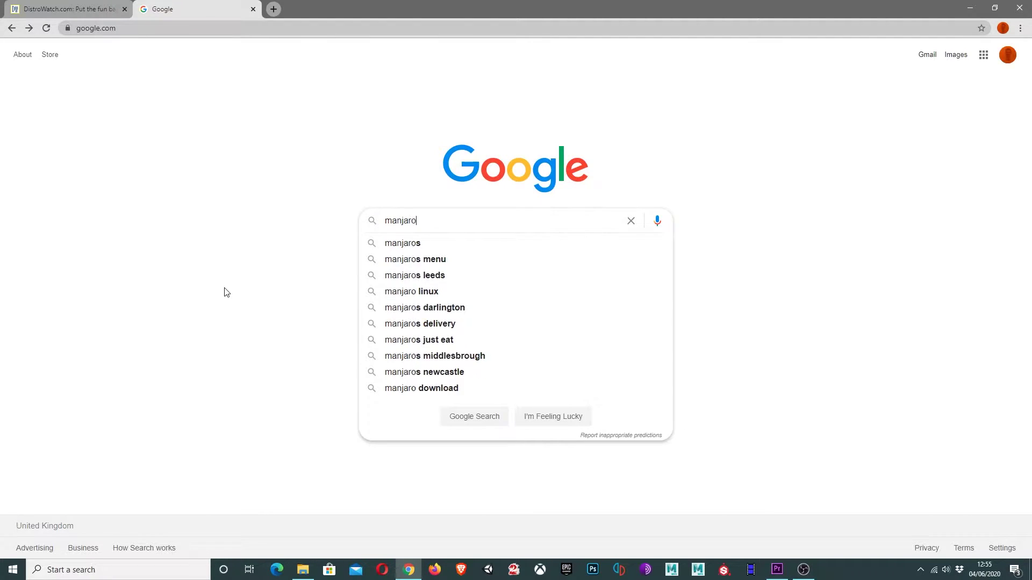
key(Return)
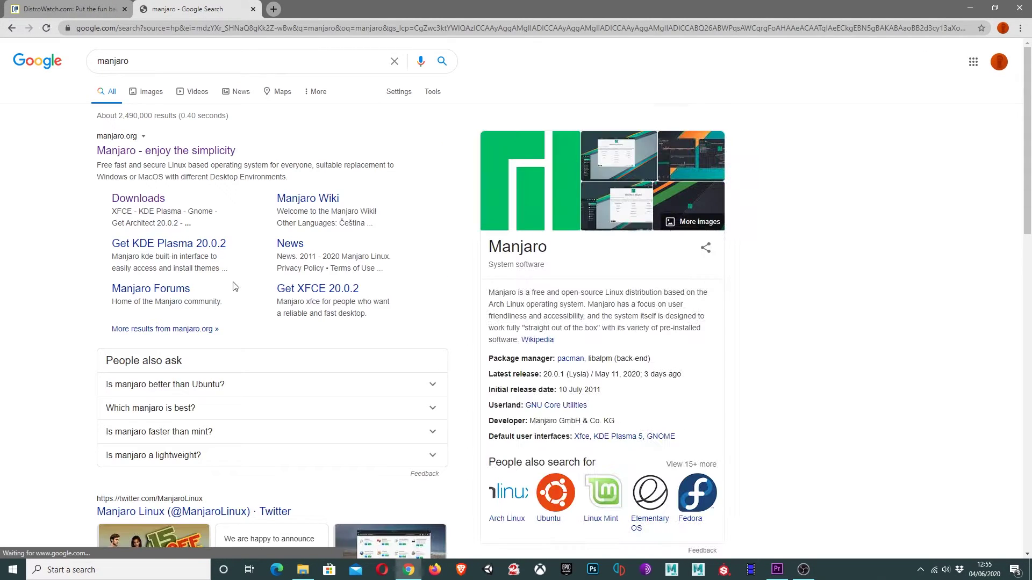
click(165, 200)
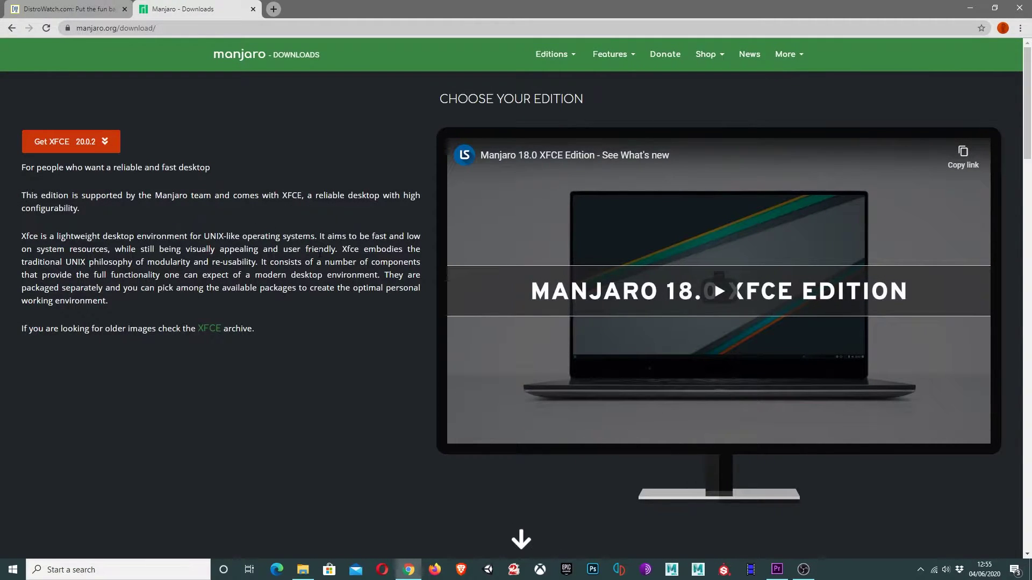
scroll(307, 244, down, 9)
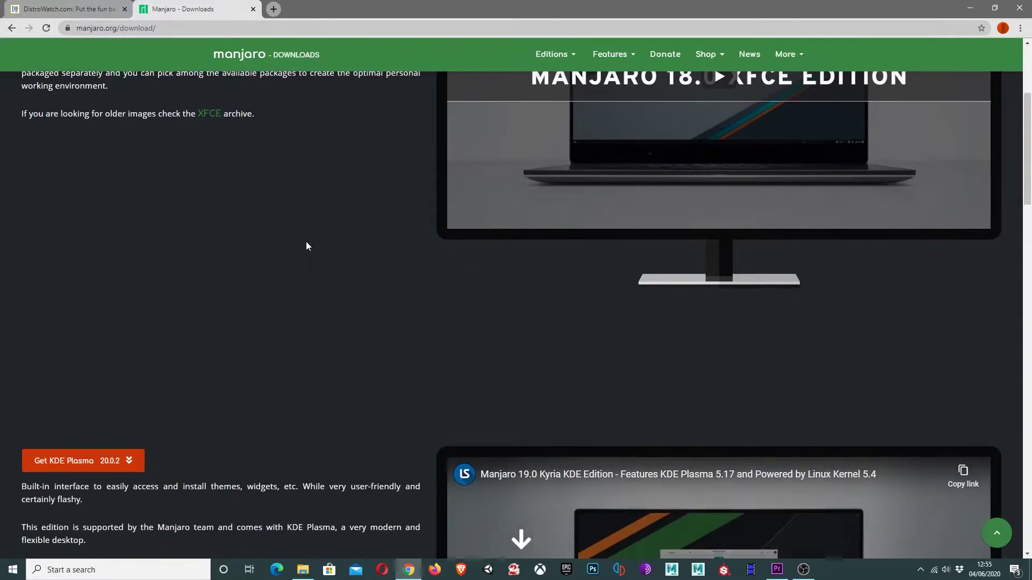
scroll(306, 245, down, 8)
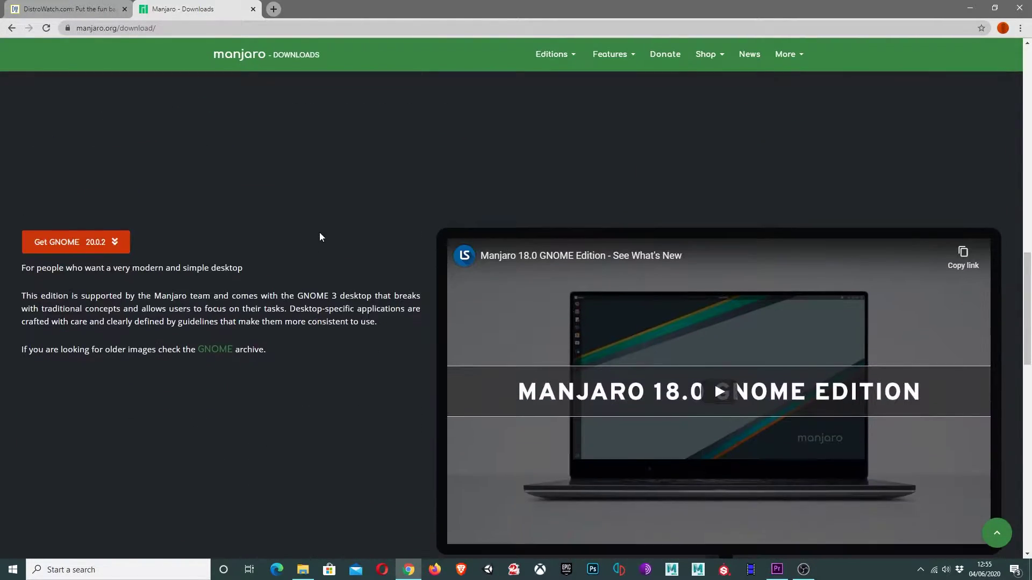
click(91, 242)
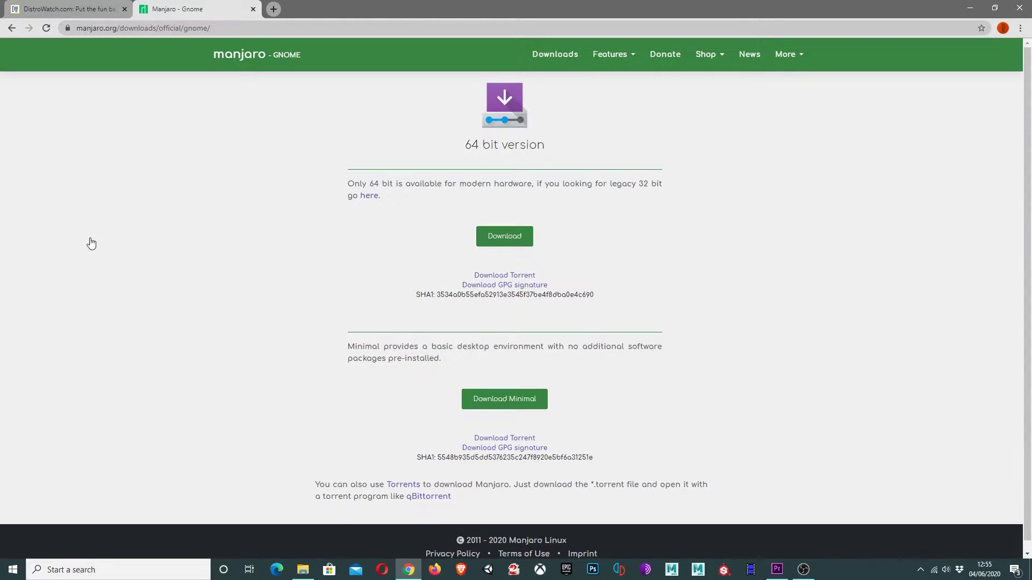
click(504, 240)
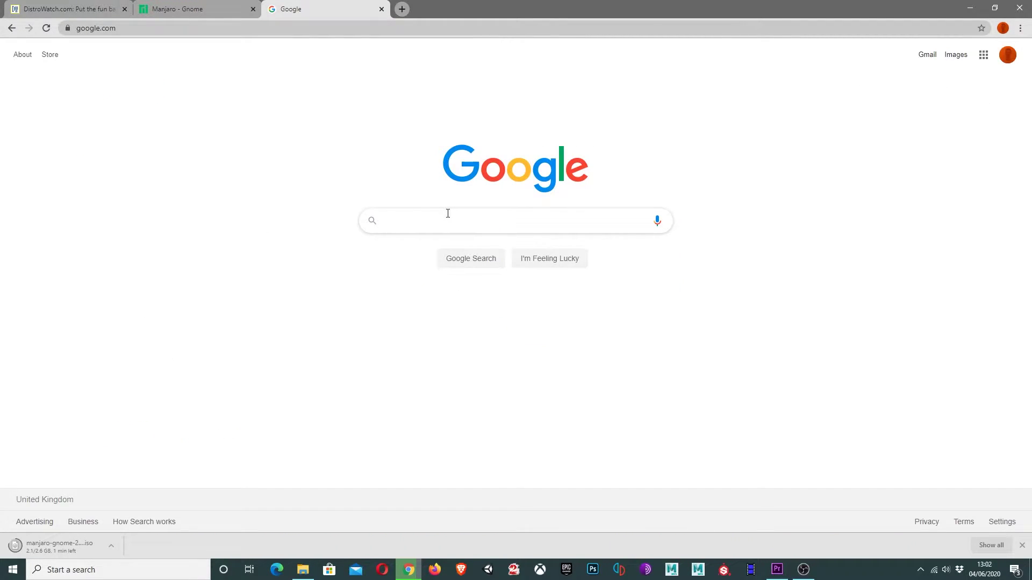
- Search 'rufus', go to rufus.ie and download rufus-3.10.exe
text(ufus)
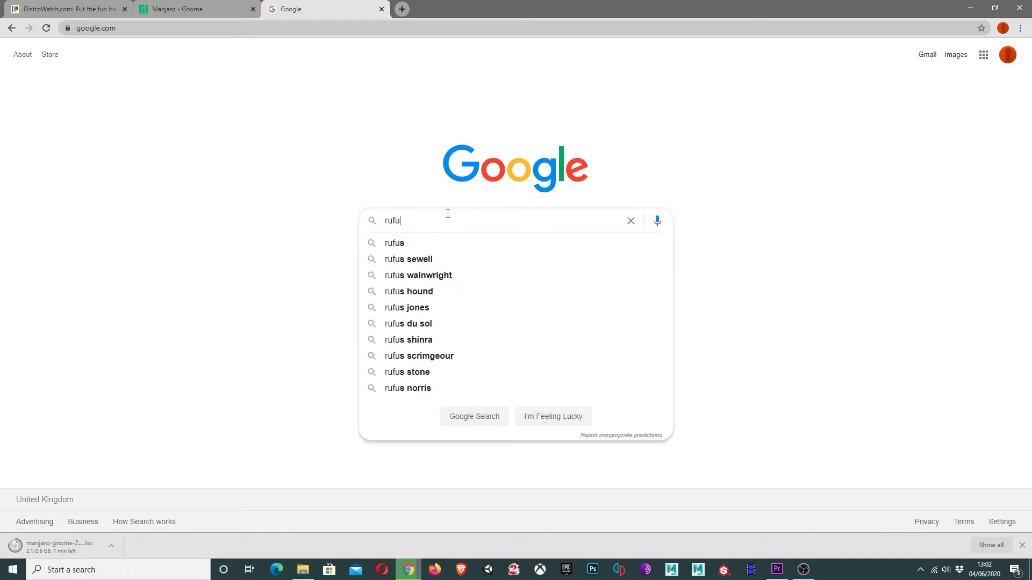
key(Return)
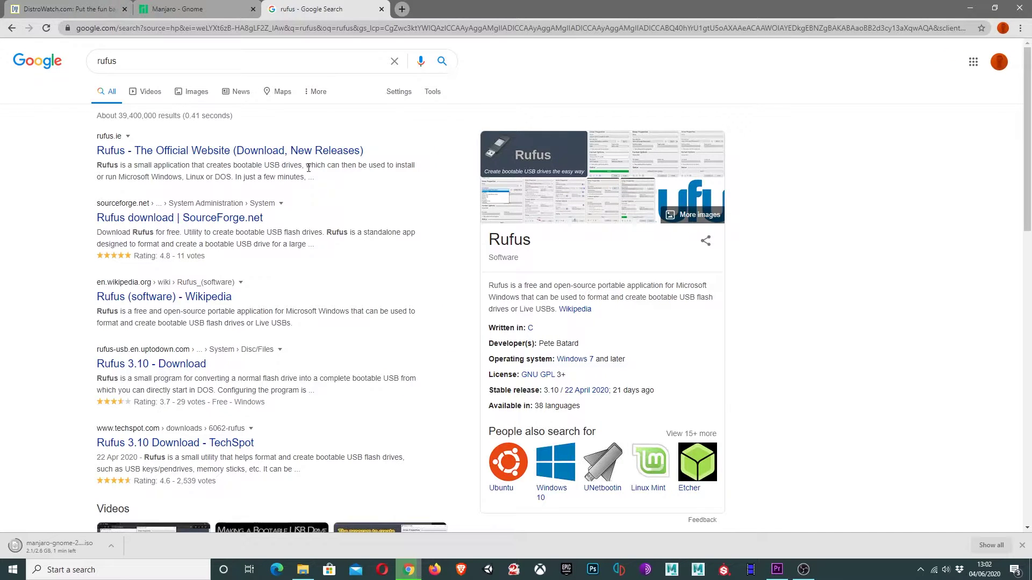
click(293, 153)
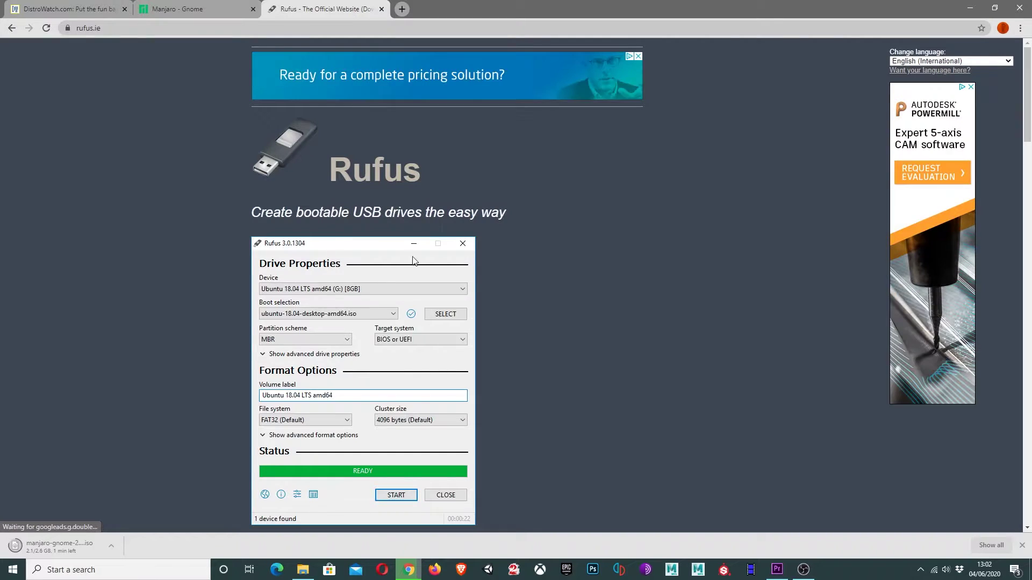
scroll(534, 373, down, 7)
click(317, 397)
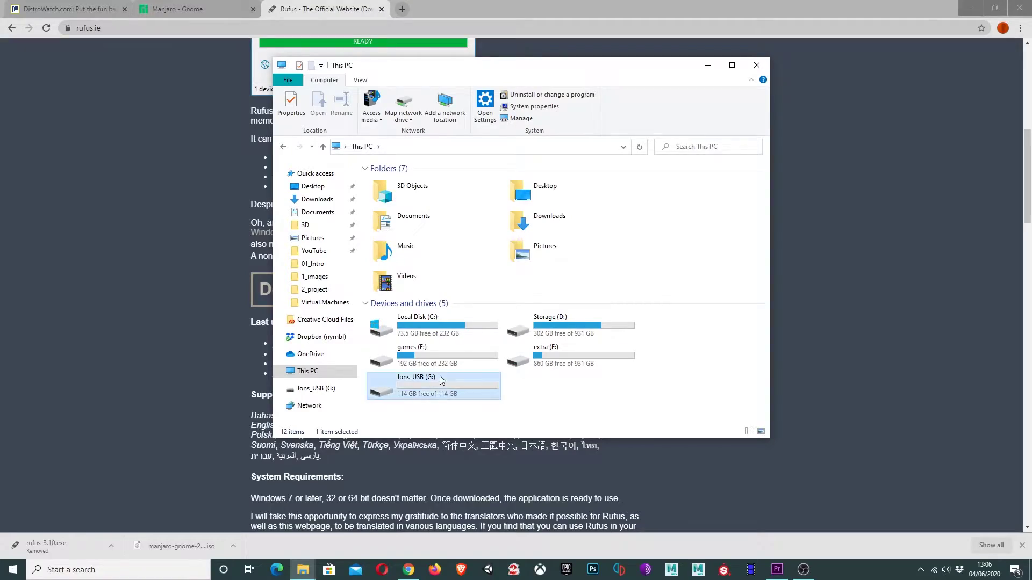
- Open the USB drive (G:) from This PC to check it is empty
click(438, 387)
double_click(441, 386)
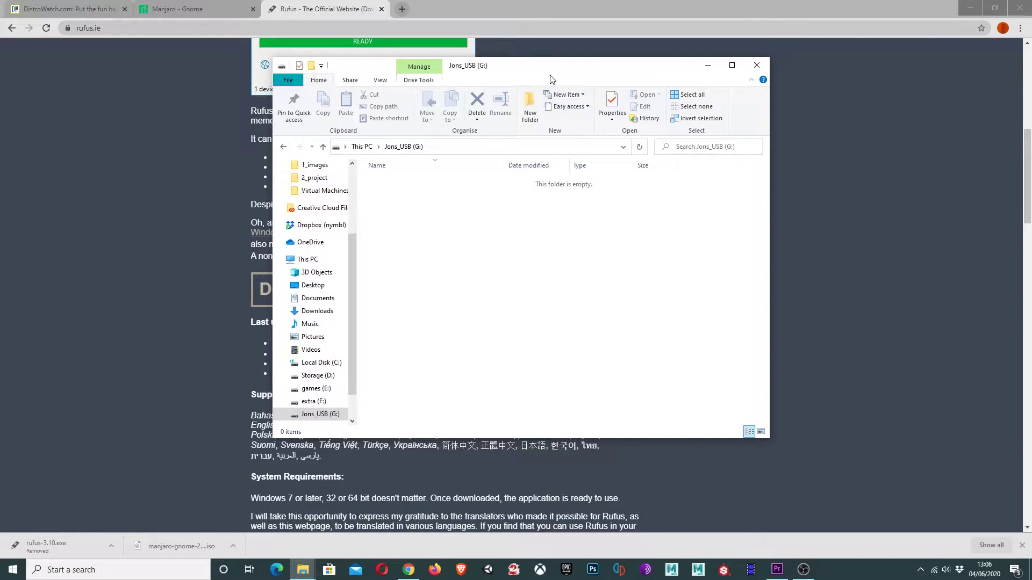
drag(554, 65, 684, 66)
- Show the Manjaro ISO download in its Downloads folder and launch rufus-3.10.exe
click(290, 376)
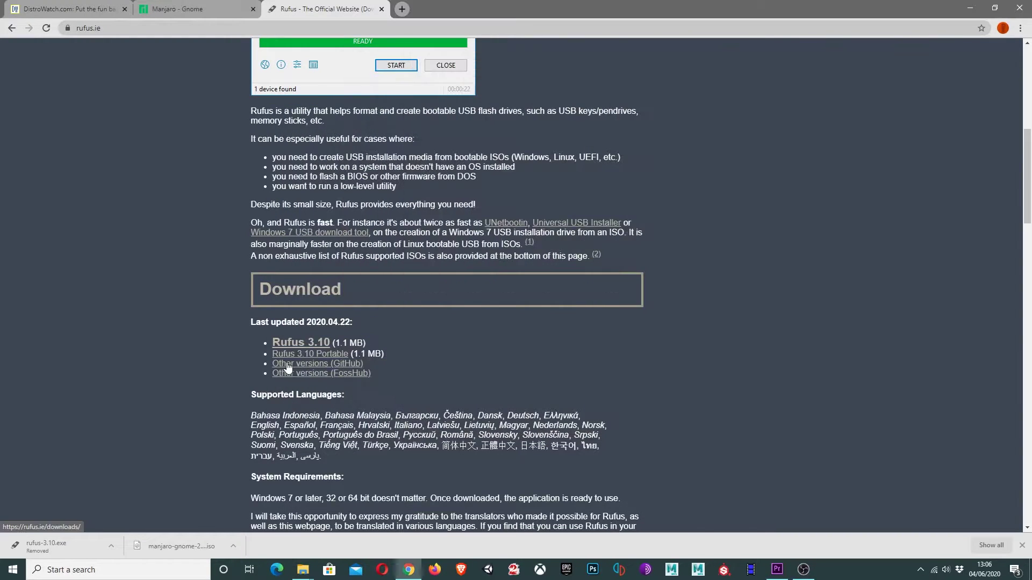
click(232, 545)
click(274, 505)
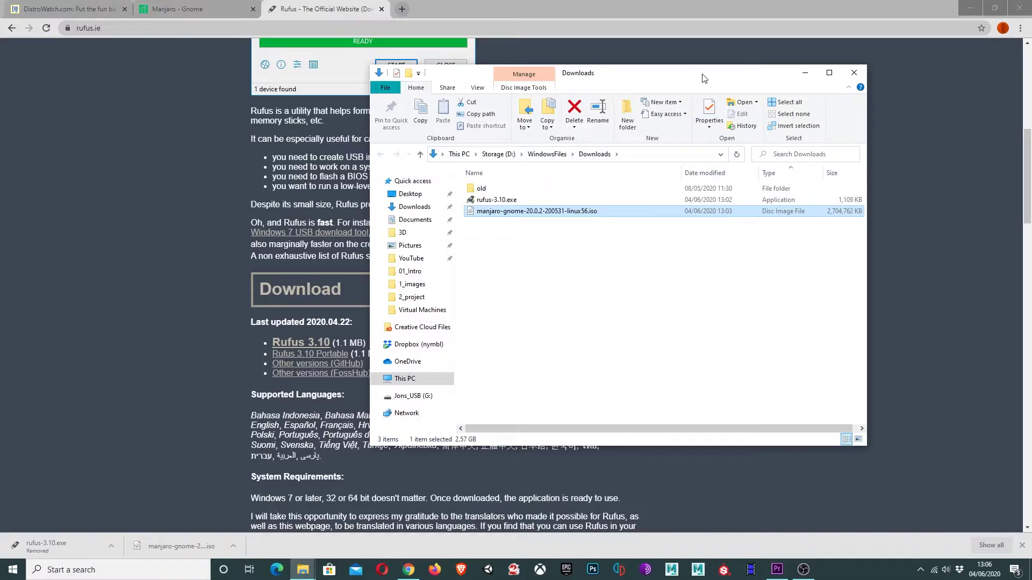
drag(704, 75, 412, 83)
double_click(207, 207)
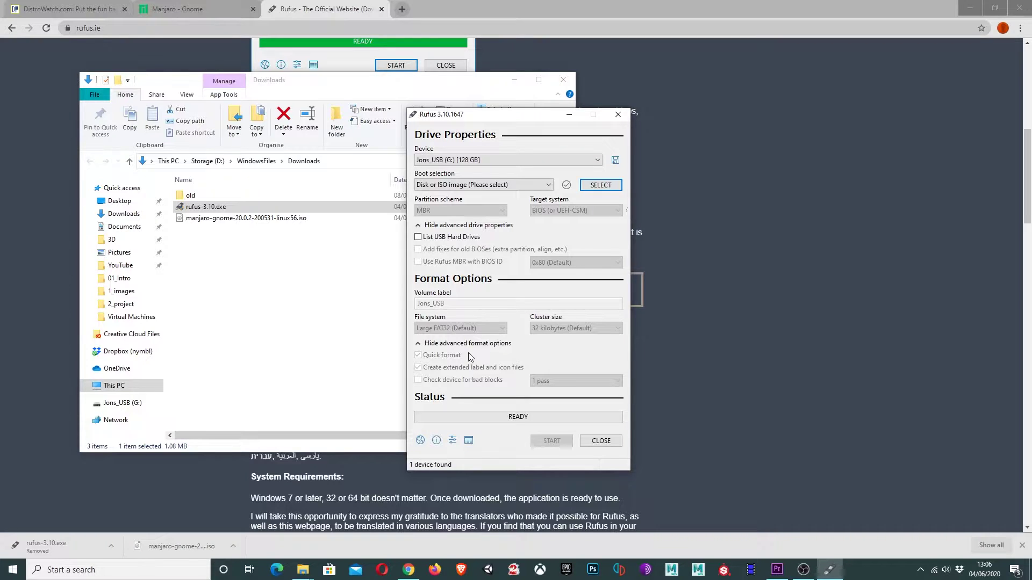
- Keep the 128 GB drive as target, load the Manjaro GNOME ISO, and start writing, accepting the erase warning
click(452, 160)
click(498, 163)
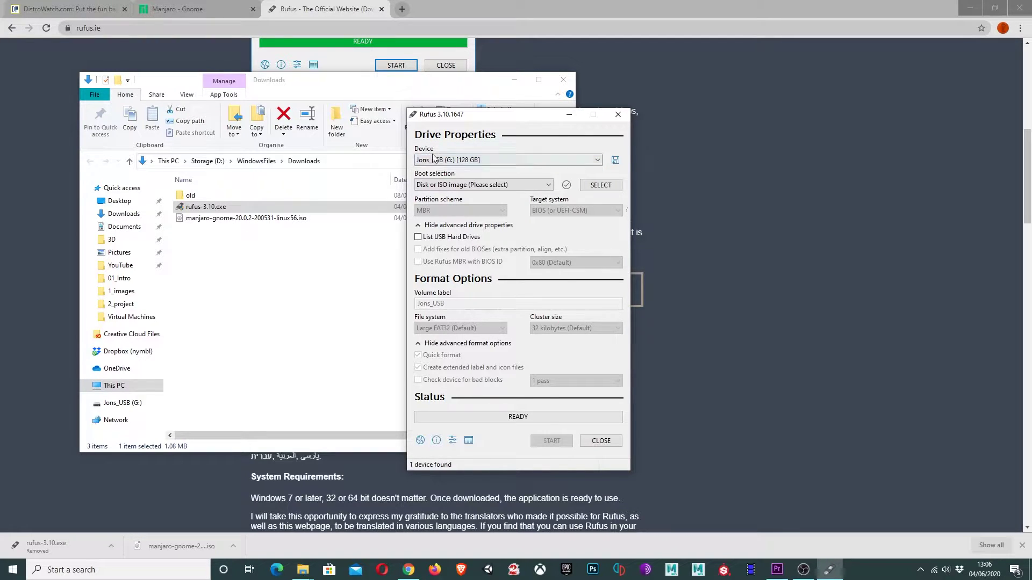
click(600, 185)
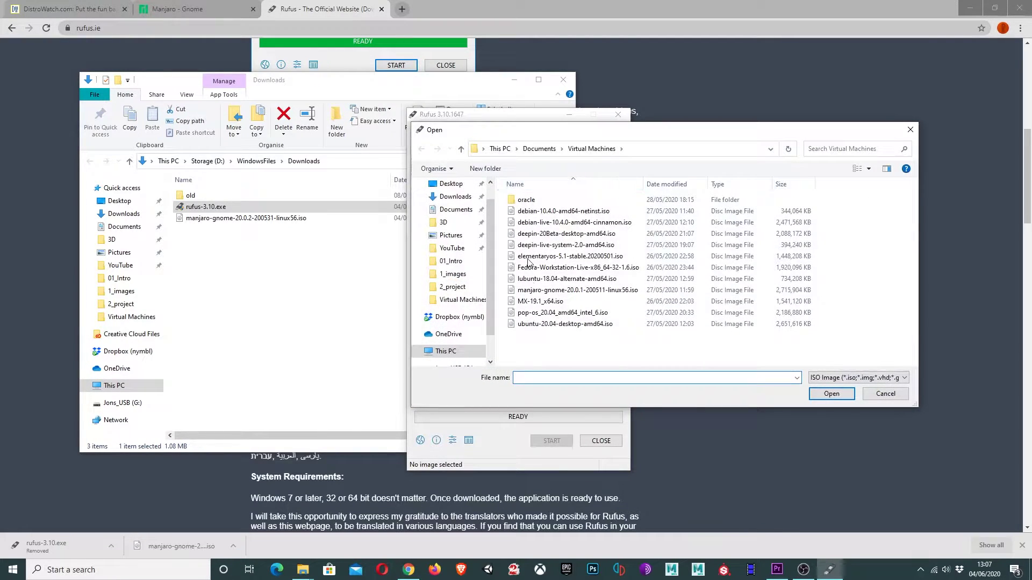
click(454, 197)
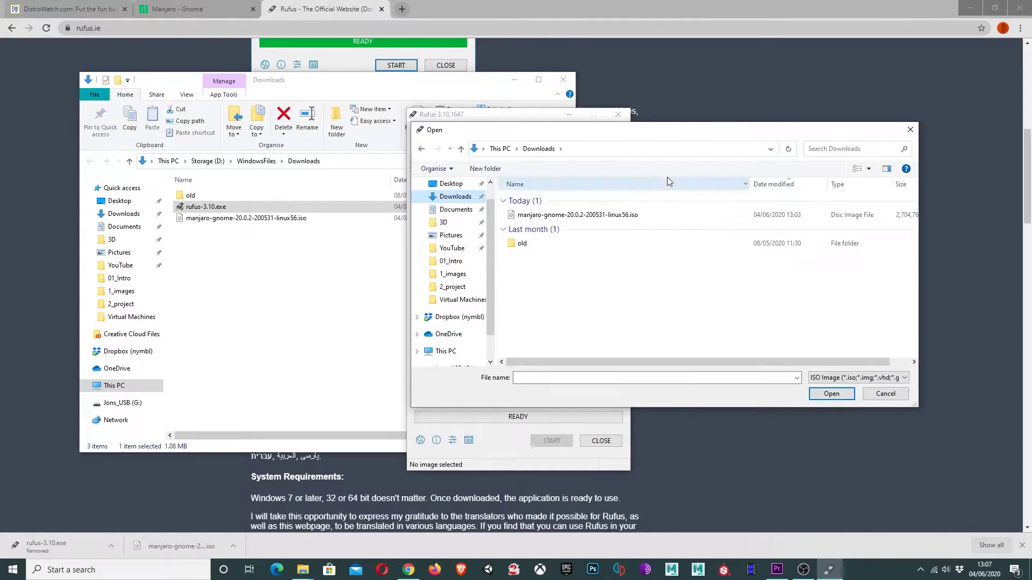
click(572, 216)
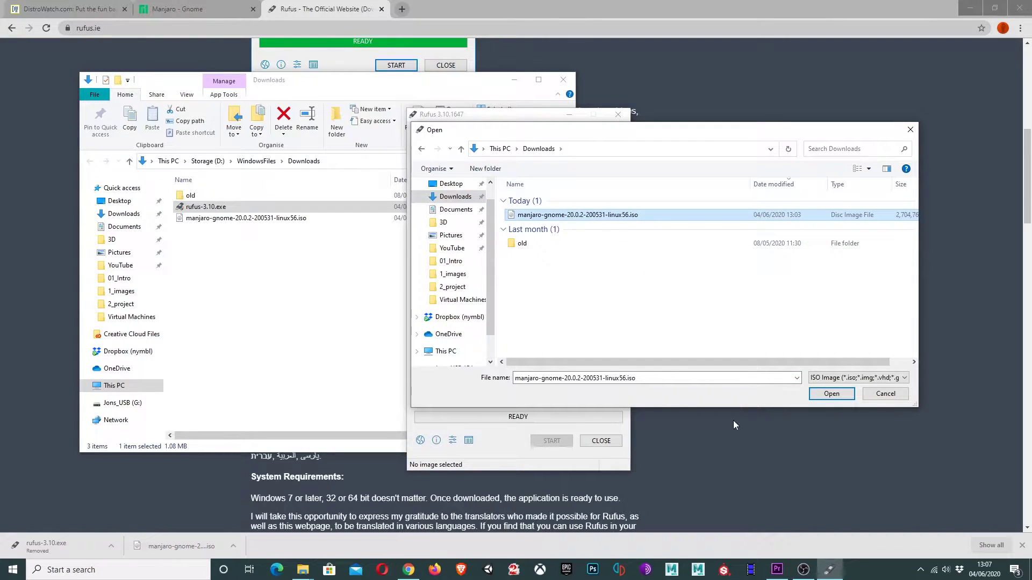
click(831, 394)
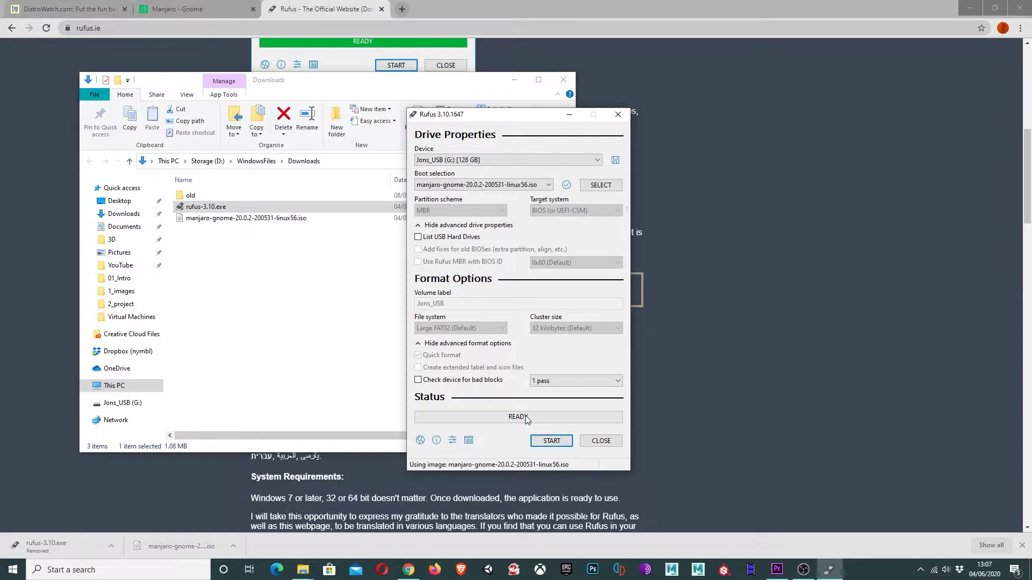
click(544, 442)
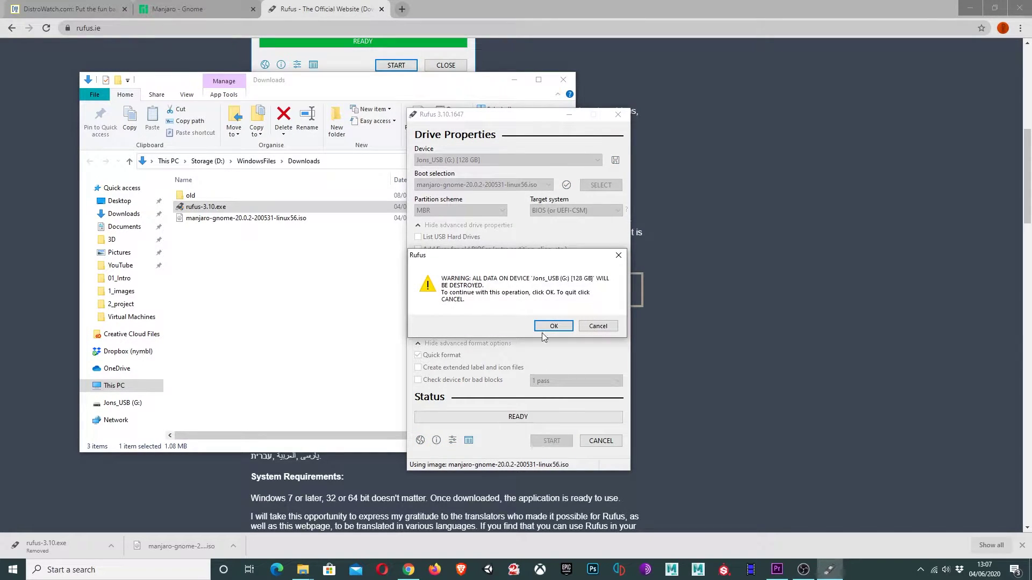
click(551, 327)
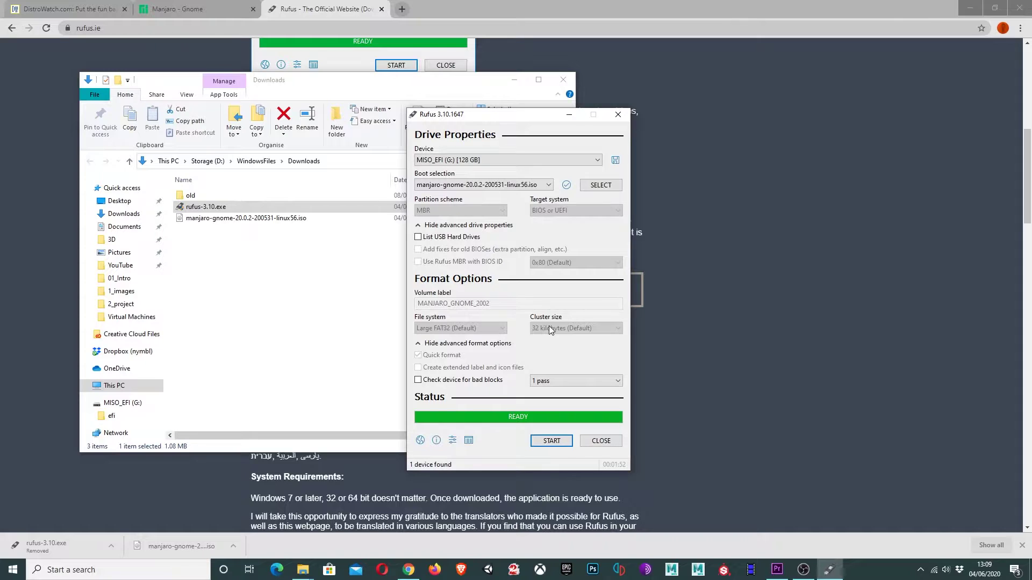
- Close Rufus and eject MISO_EFI (G:) from File Explorer's navigation pane
click(602, 440)
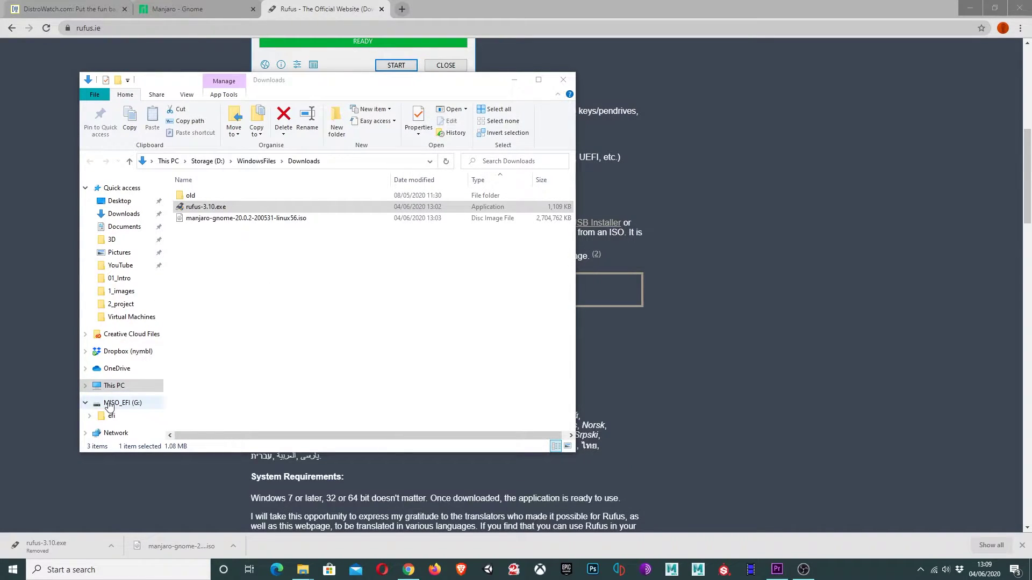
right_click(113, 404)
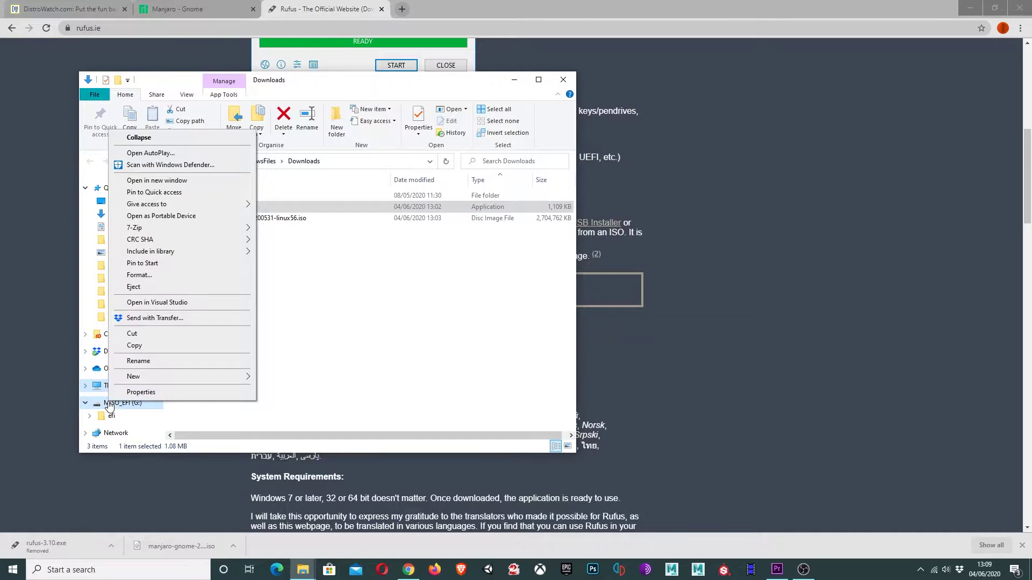
click(148, 288)
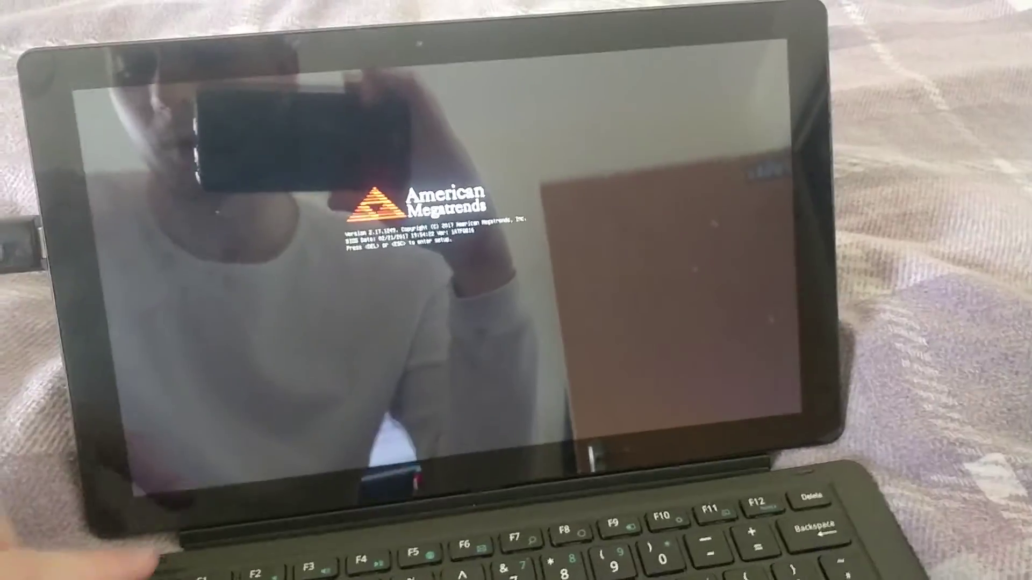
- Press Delete at the American Megatrends splash to enter the firmware setup
key(Delete)
- Dismiss the quit prompt, verify Secure Boot is Disabled under Security, then move toward Save & Exit
key(Escape)
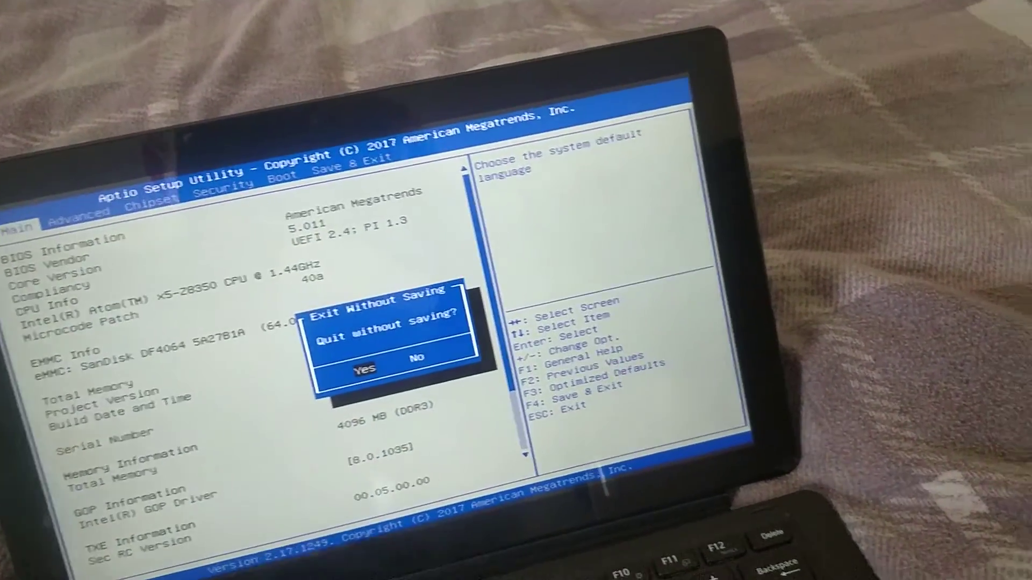
key(Escape)
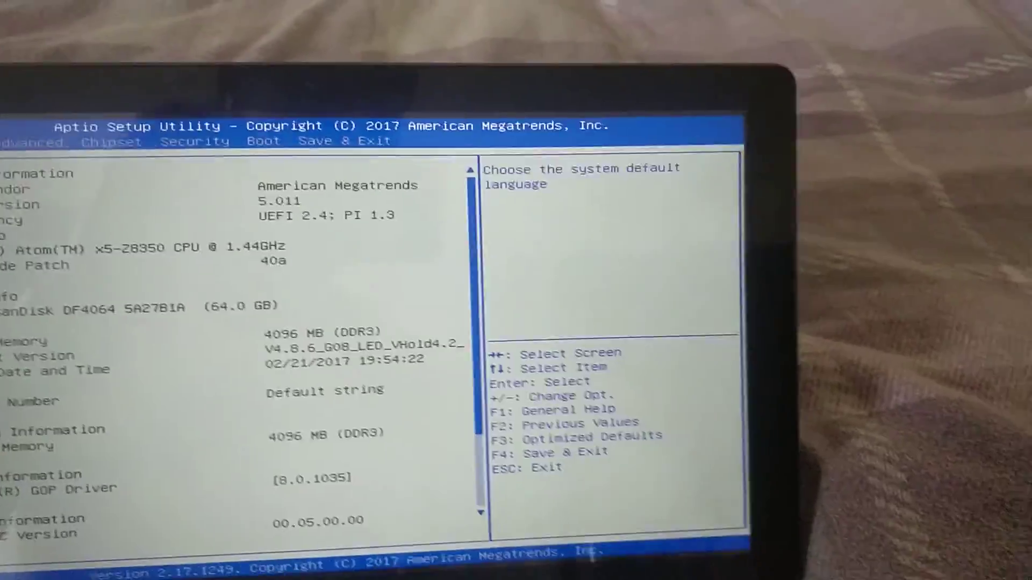
key(Right)
key(Right)
key(Right)
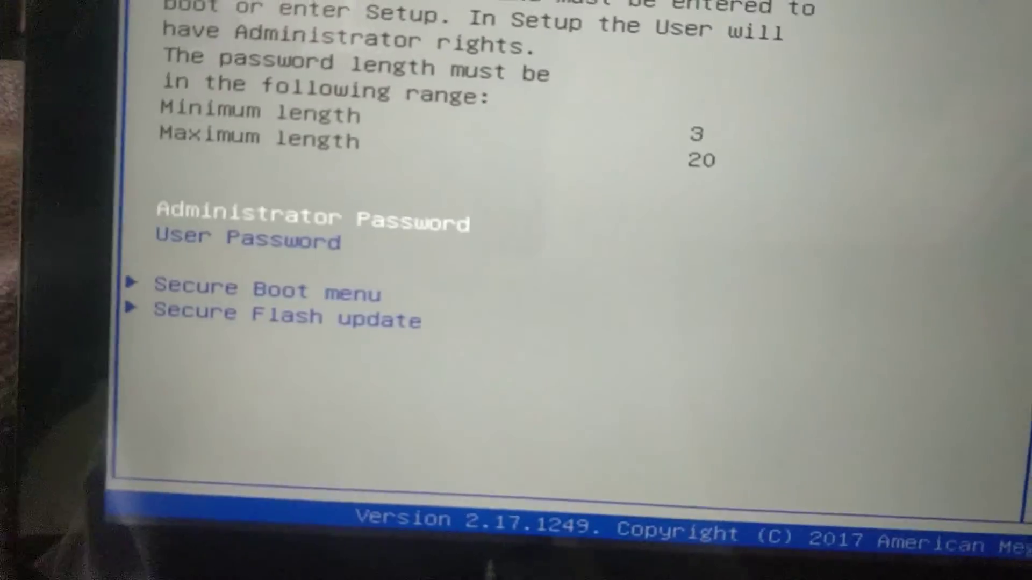
key(Down)
key(Down)
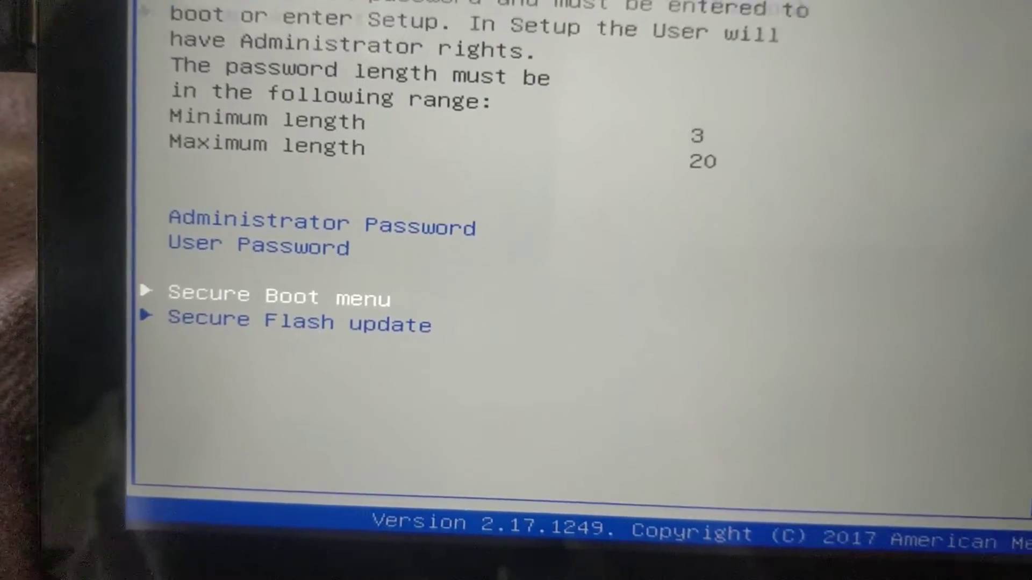
key(Return)
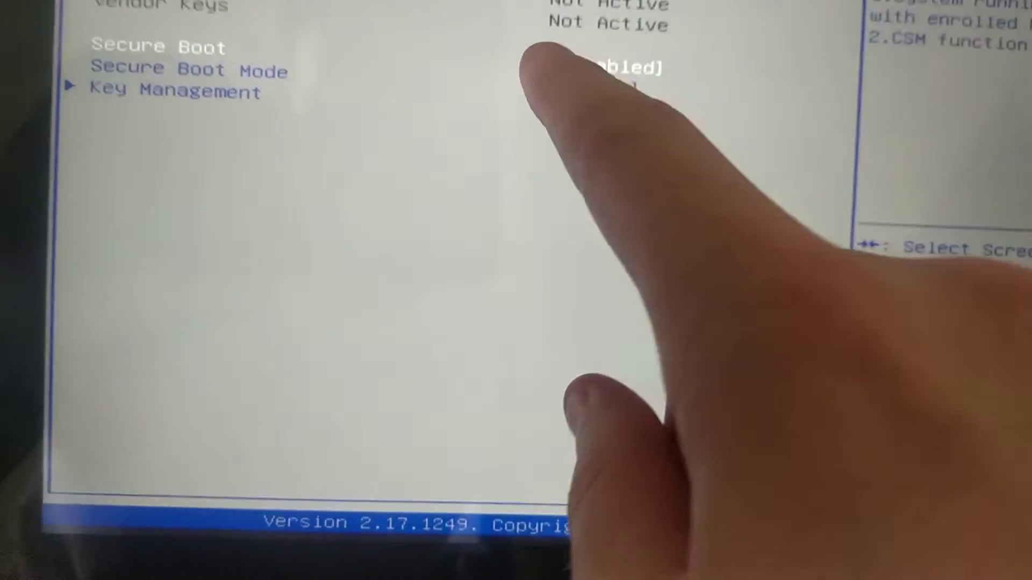
key(Return)
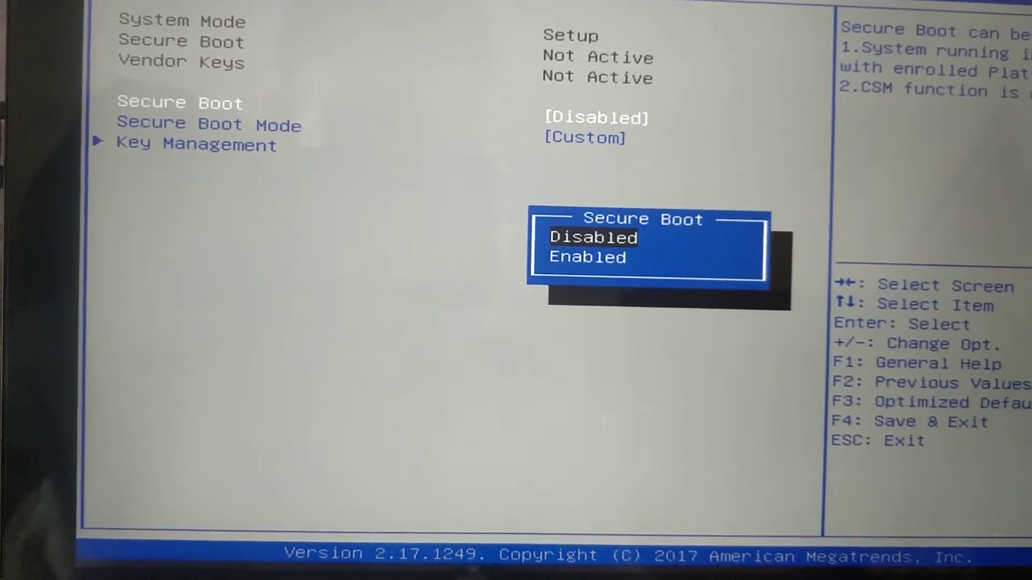
key(Return)
key(Down)
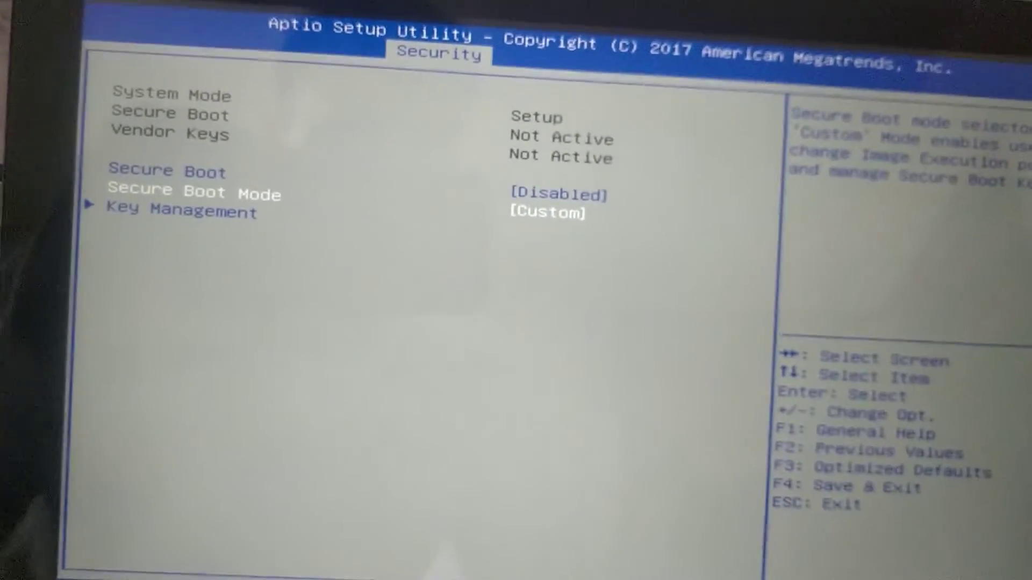
key(Escape)
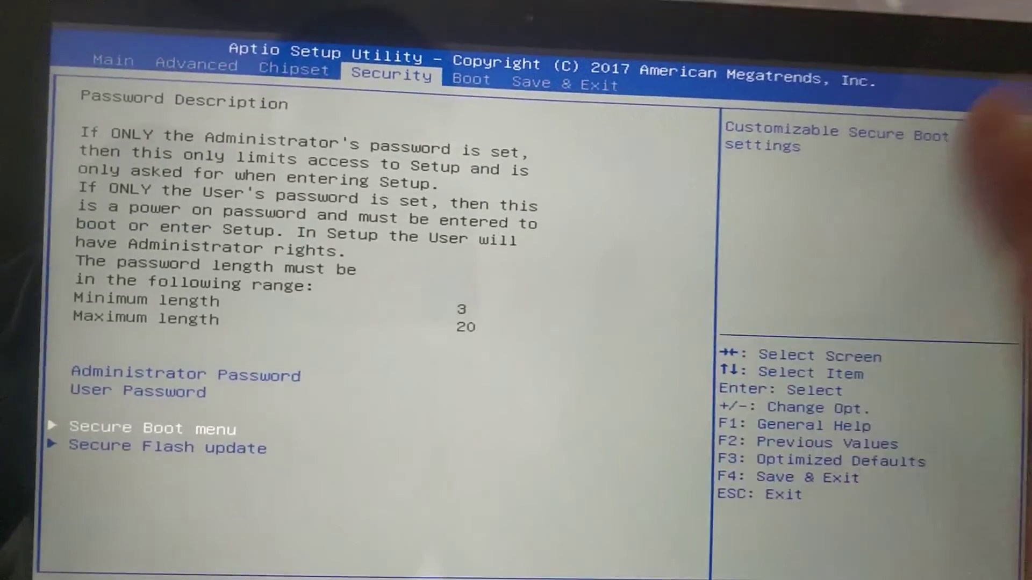
key(Right)
key(Right)
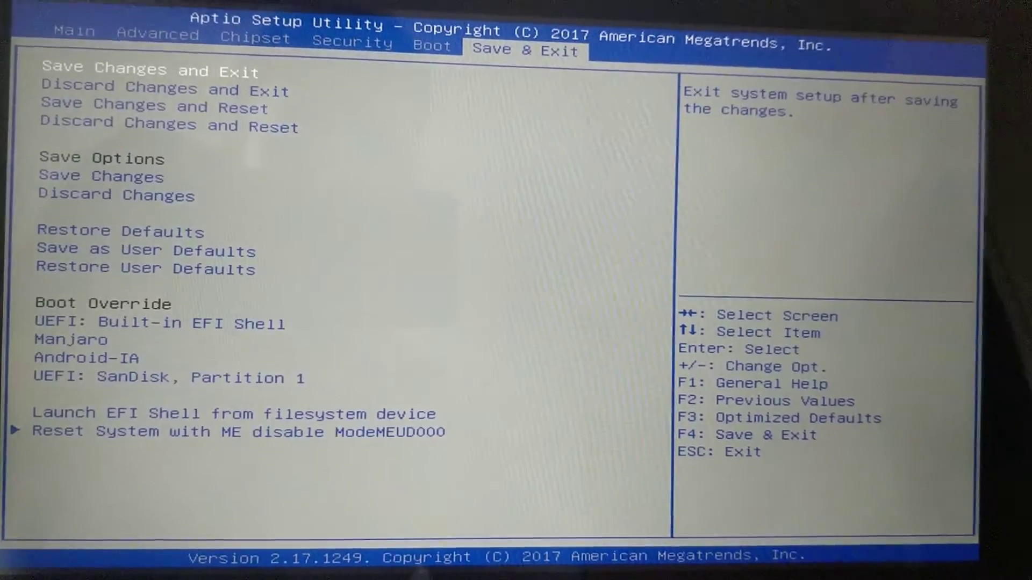
- Choose 'UEFI: SanDisk, Partition 1' from the Save & Exit boot override list
key(Down)
key(Down)
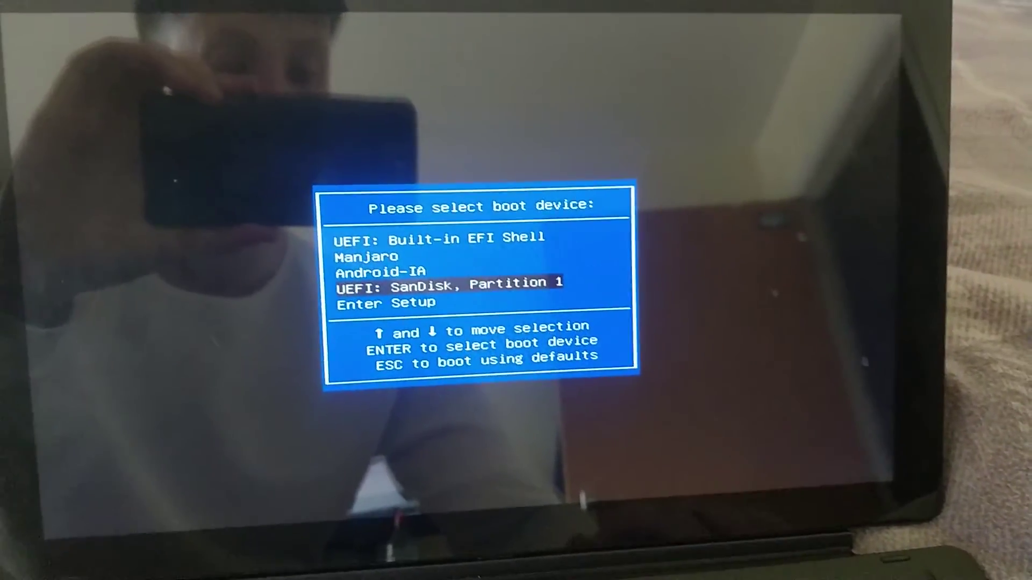
key(Return)
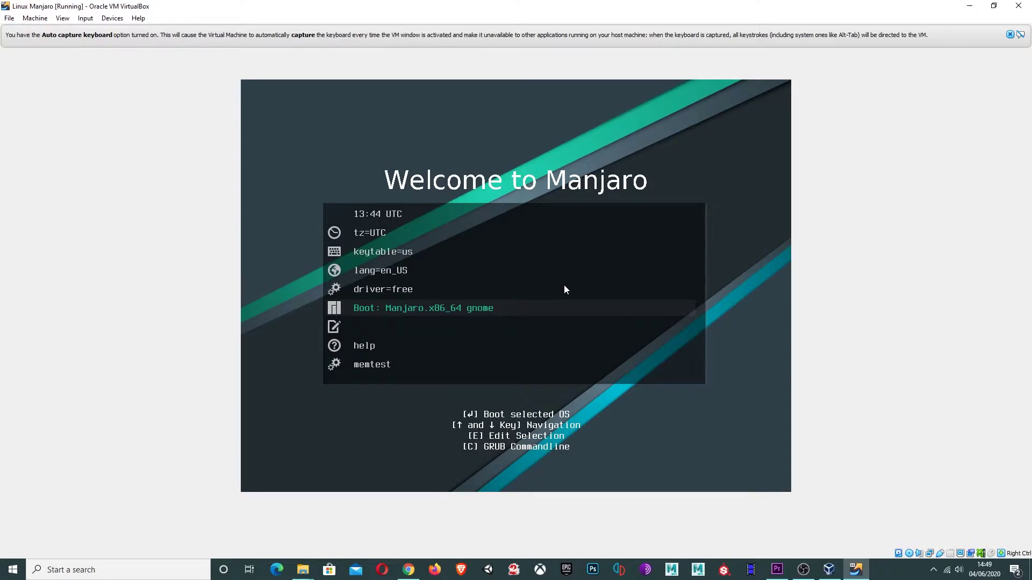
- Set the GRUB boot options to en_GB language, gb keyboard and Europe/London timezone
key(Up)
key(Up)
key(Return)
key(Down)
key(Down)
key(Down)
key(Down)
key(Down)
key(Return)
key(Down)
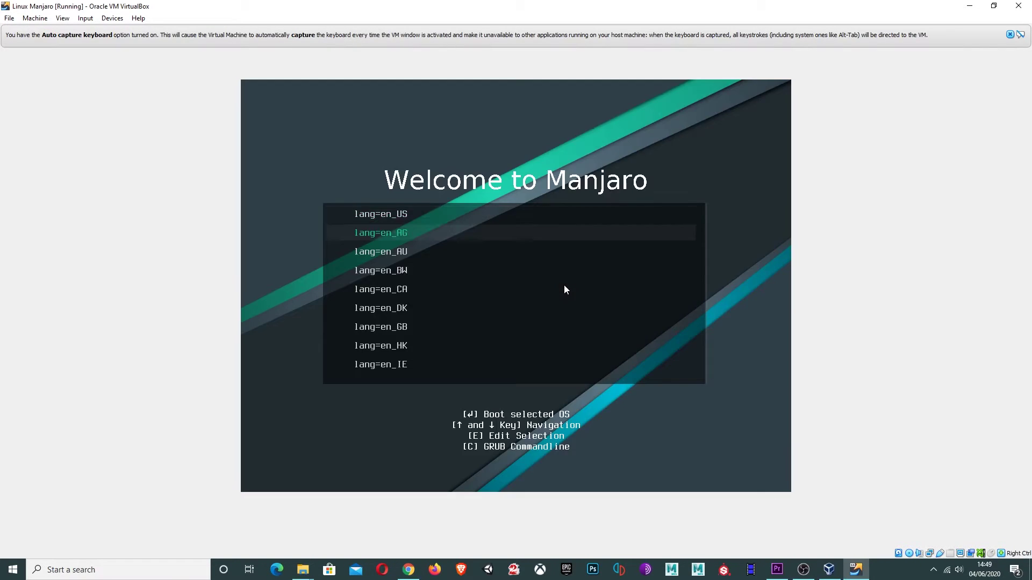
key(Return)
key(Up)
key(Return)
key(Down)
key(Down)
key(Down)
key(Down)
key(Down)
key(Down)
key(Down)
key(Down)
key(Down)
key(Down)
key(Down)
key(Down)
key(Down)
key(Down)
key(Down)
key(Return)
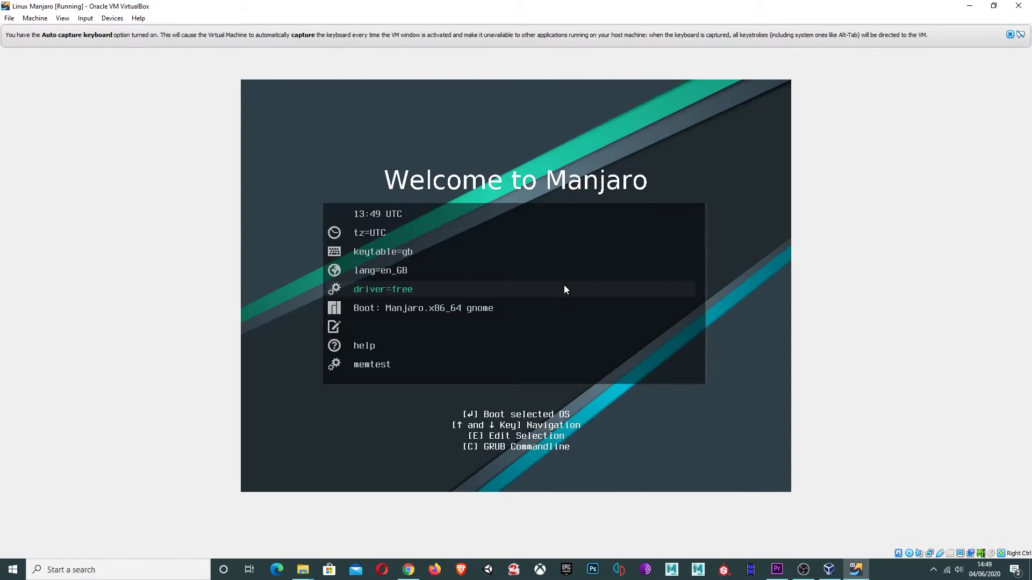
key(Up)
key(Up)
key(Up)
key(Up)
key(Return)
key(Down)
key(Return)
key(Up)
key(Up)
key(Return)
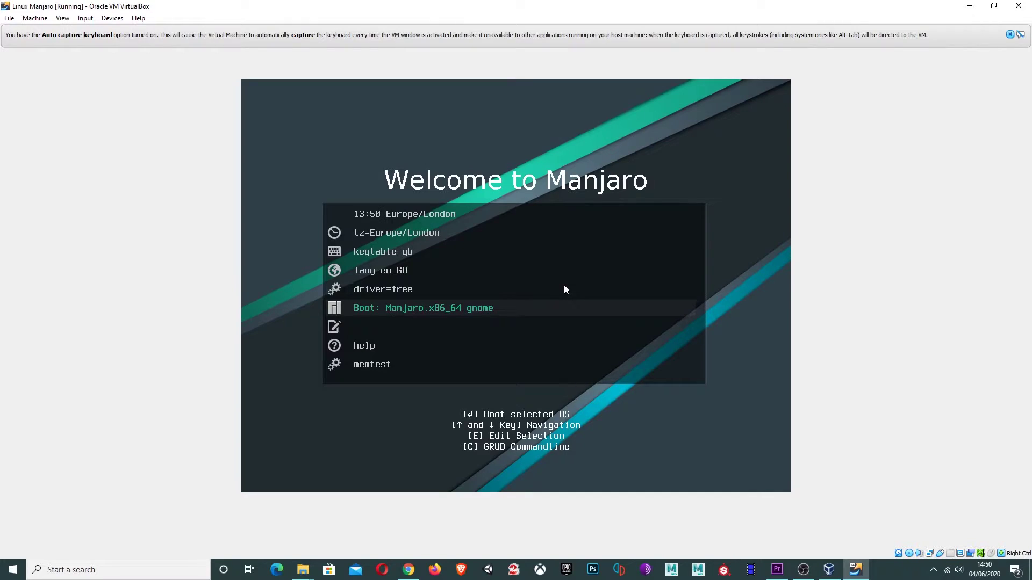
- Keep the driver option on free drivers and boot Manjaro
key(Up)
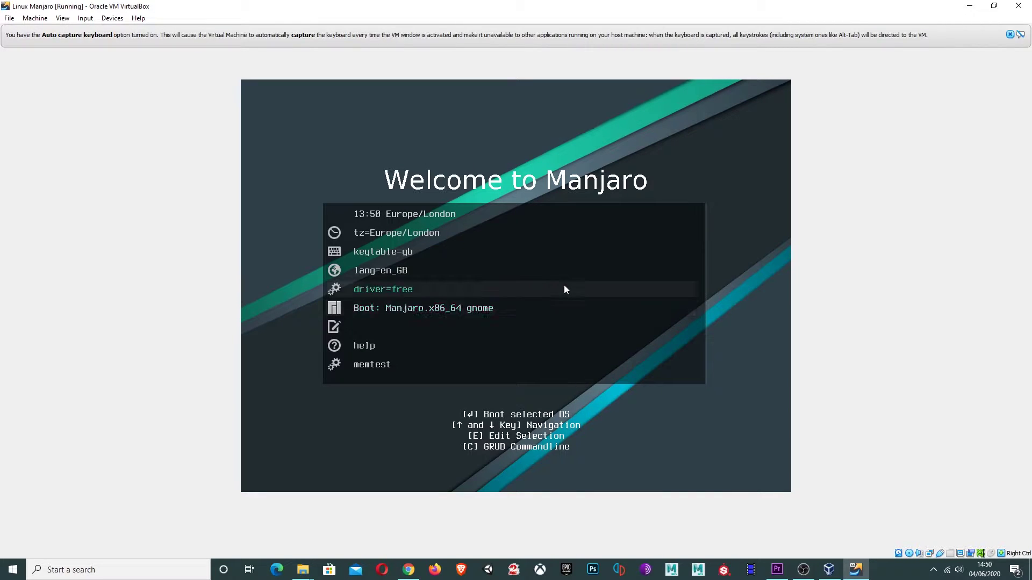
key(Return)
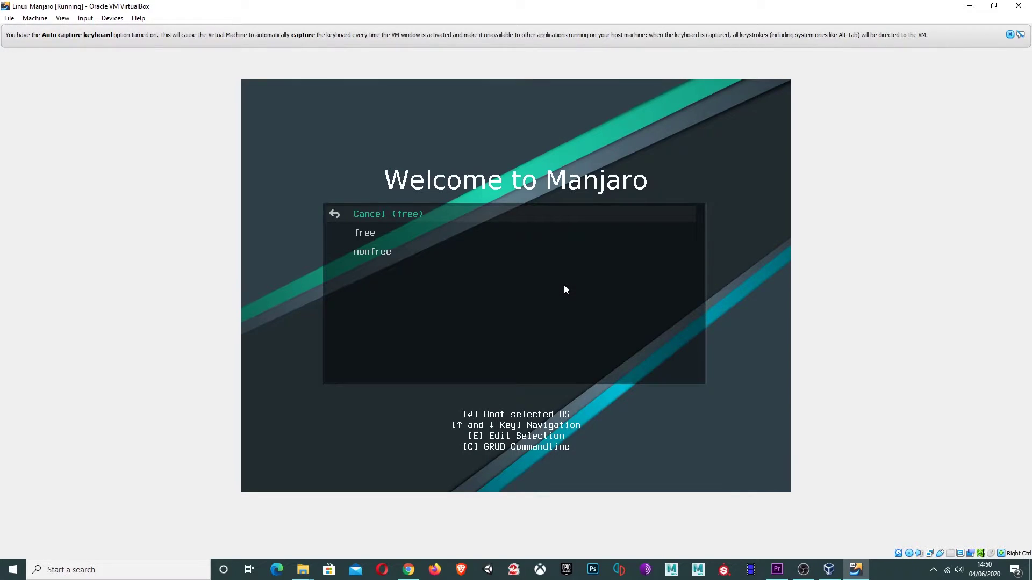
key(Down)
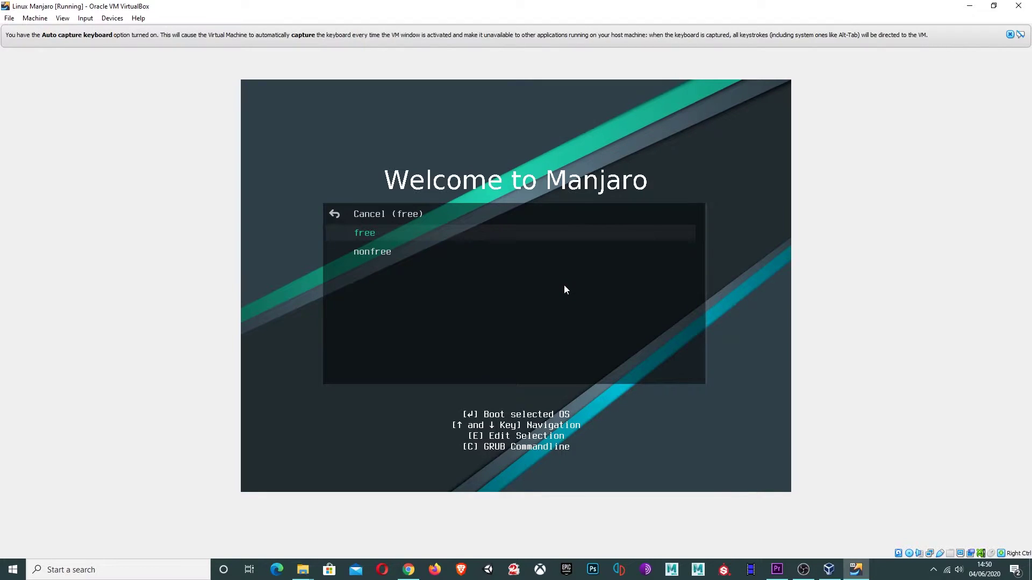
key(Down)
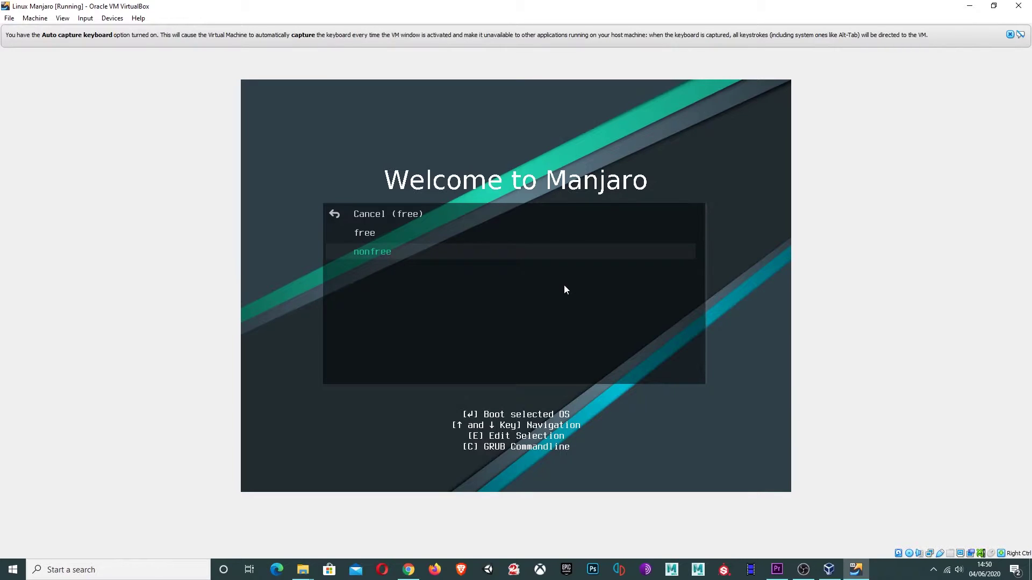
key(Up)
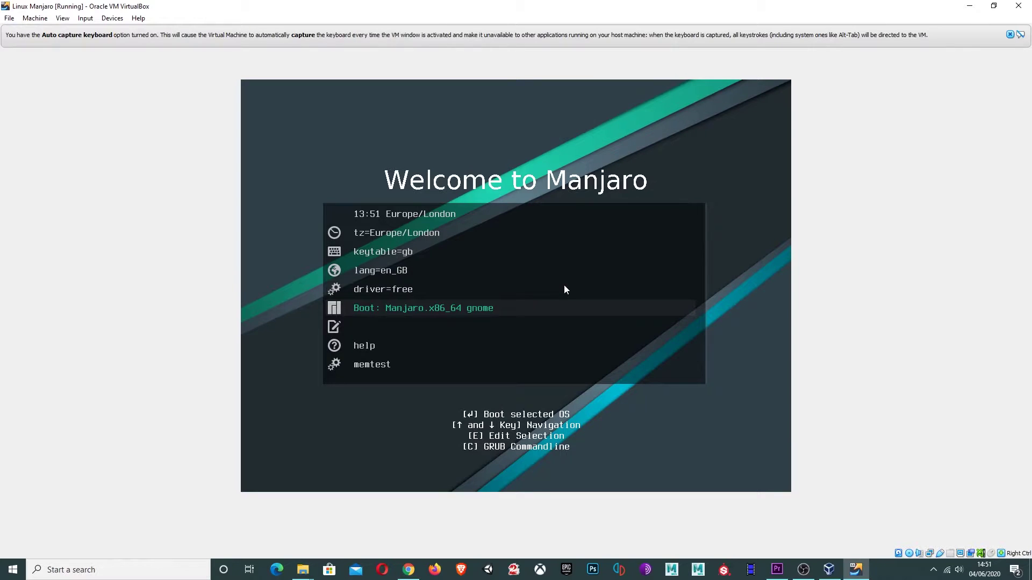
key(Return)
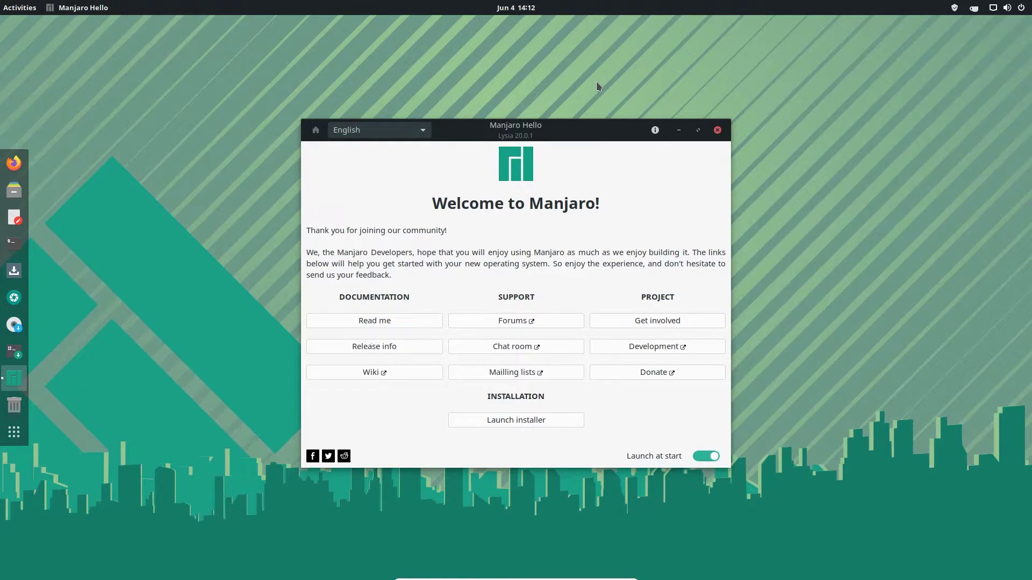
- Launch the installer and accept British English, the London location and the English (UK) keyboard
click(506, 423)
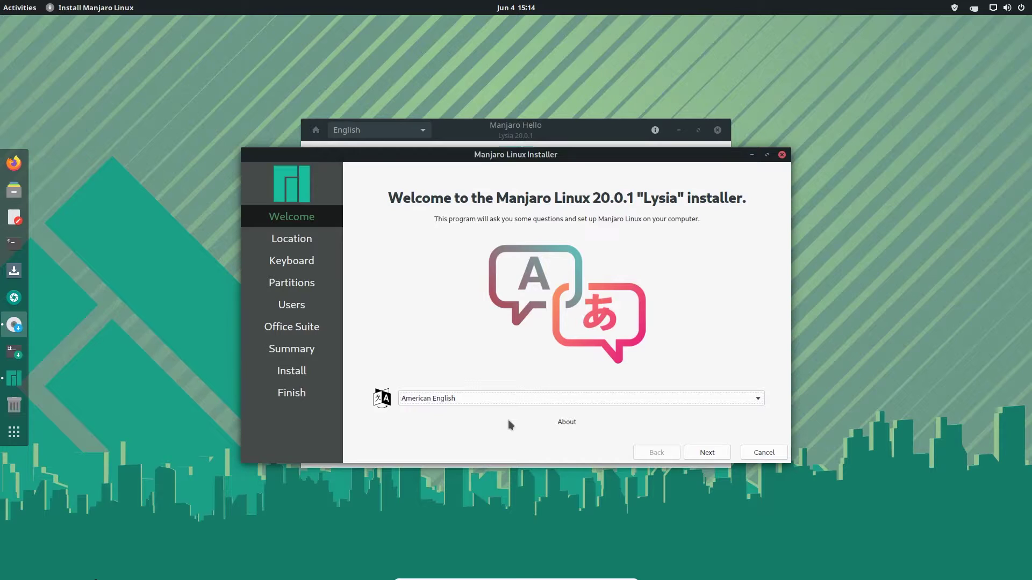
click(575, 395)
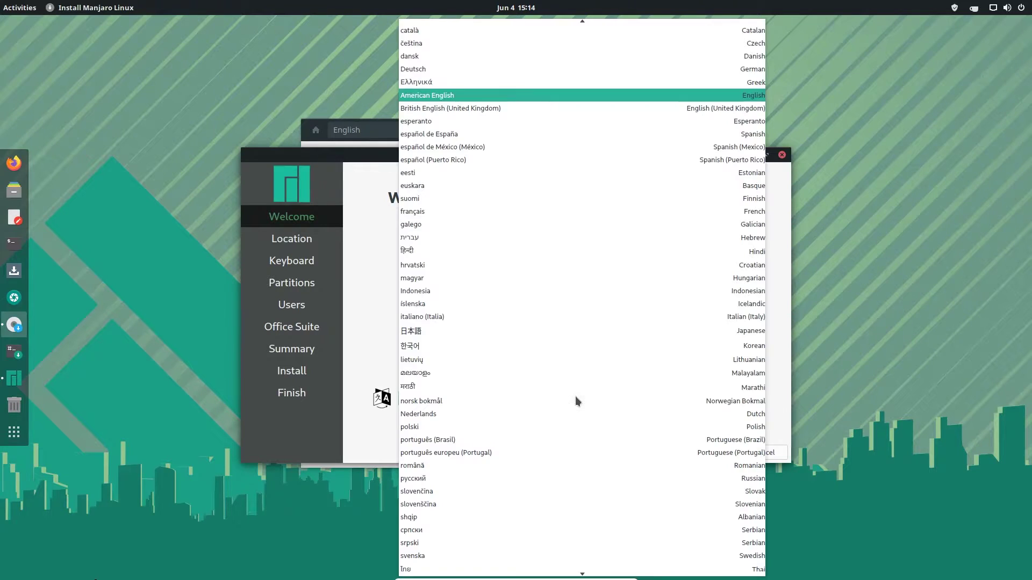
click(456, 111)
click(707, 452)
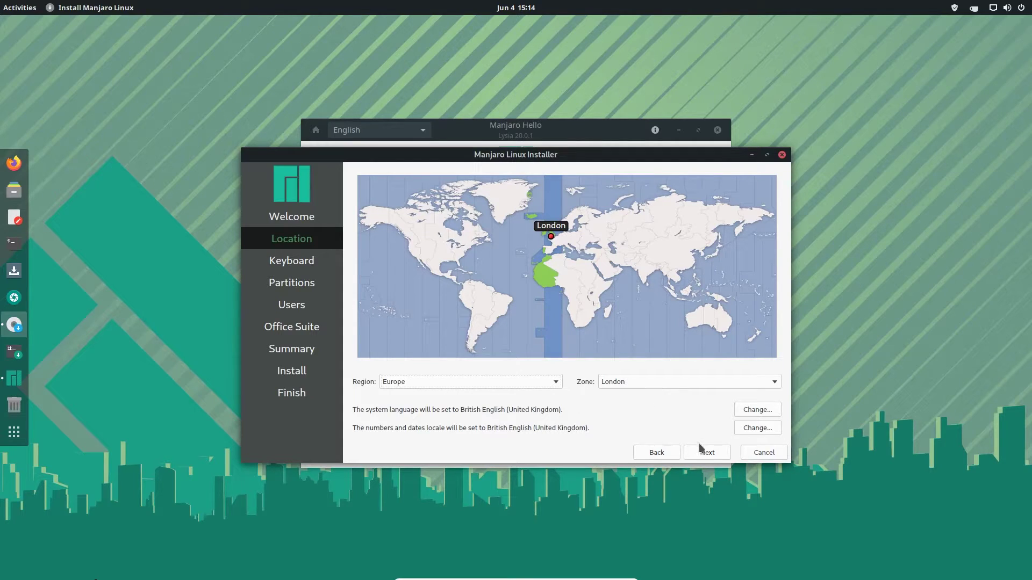
click(709, 452)
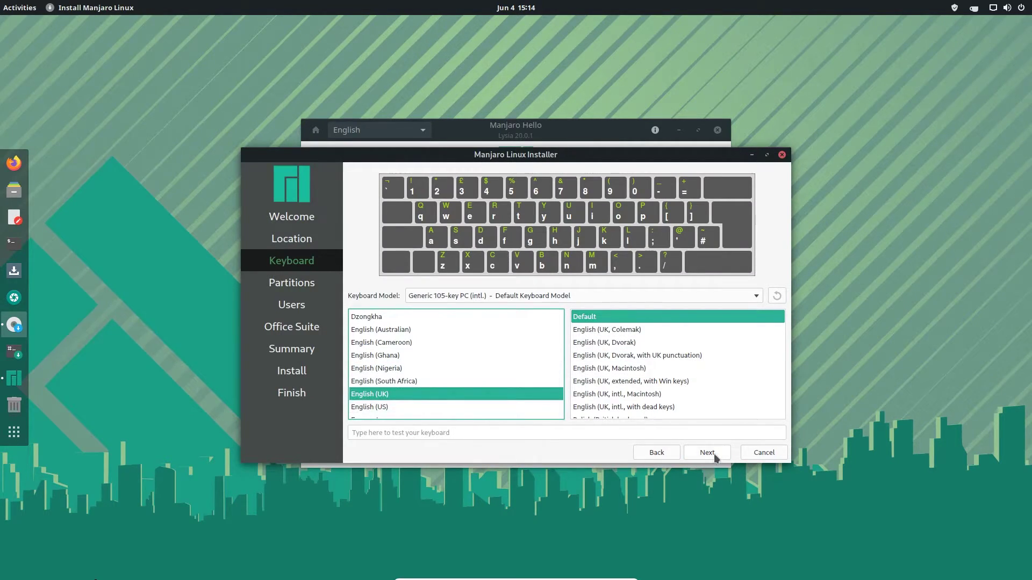
click(714, 454)
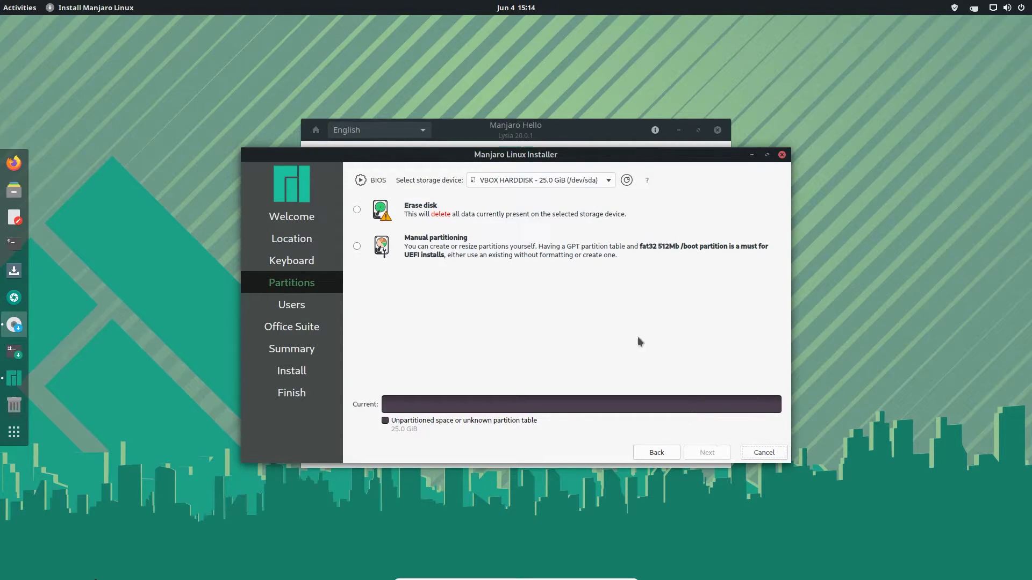
- Choose manual partitioning and delete all three existing partitions, leaving 25.0 GiB free space
click(356, 248)
click(717, 453)
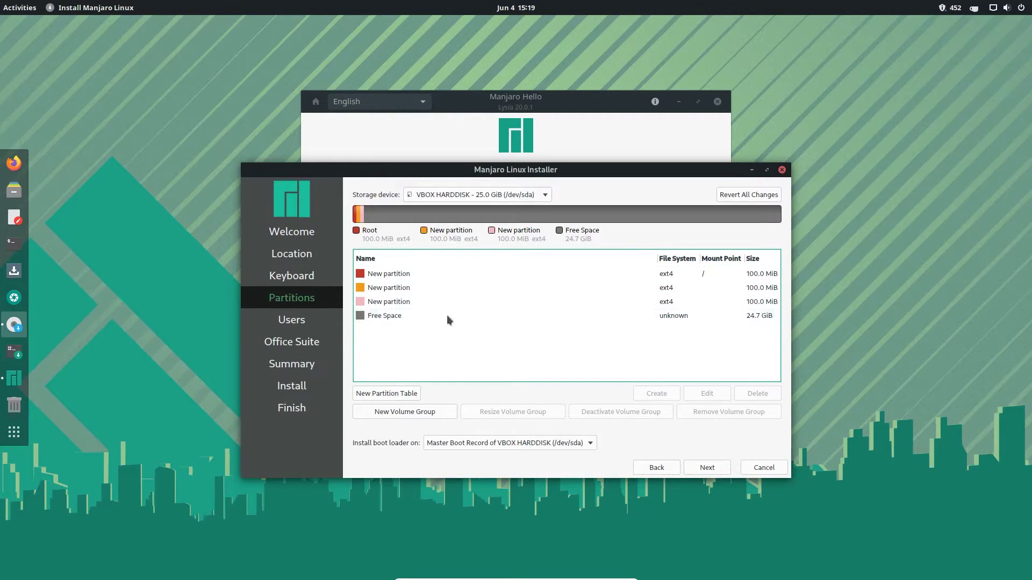
click(431, 303)
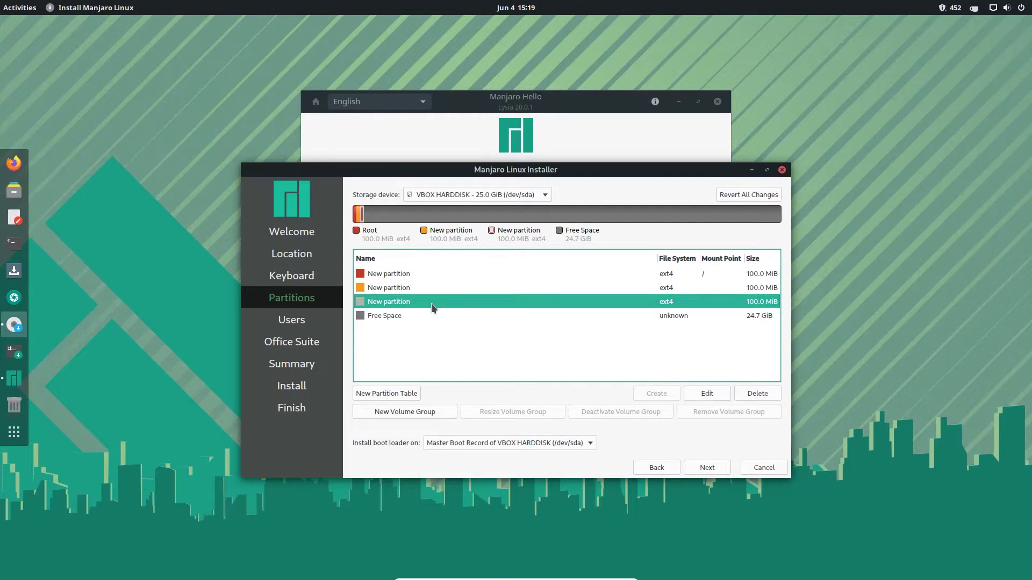
click(772, 395)
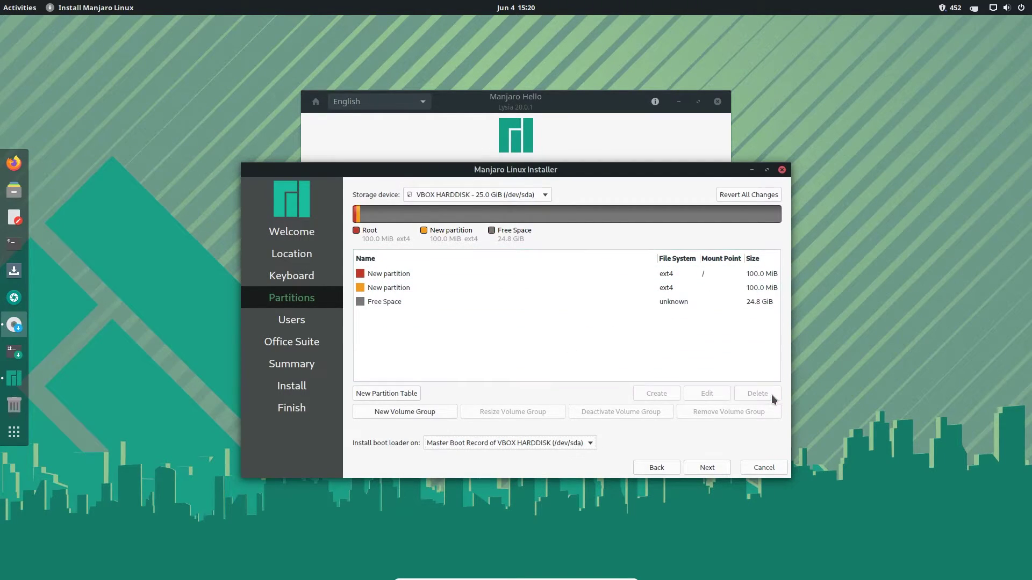
click(434, 288)
click(758, 395)
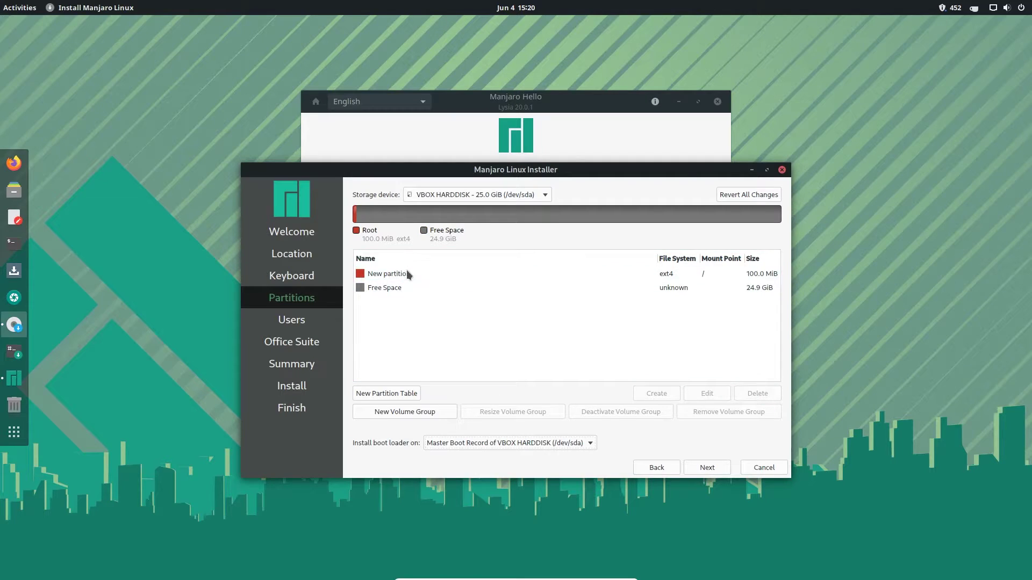
click(406, 273)
click(757, 394)
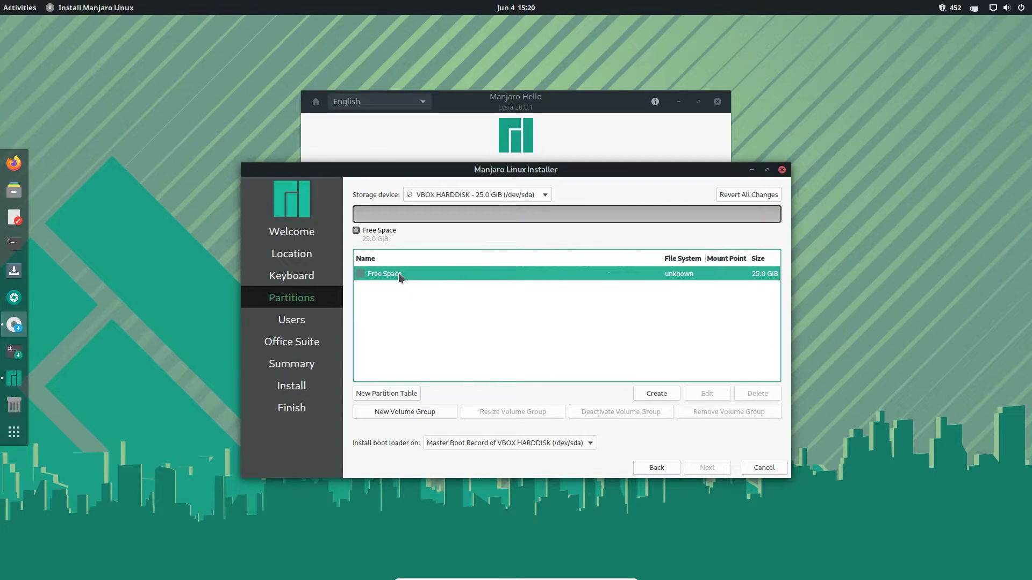
click(655, 395)
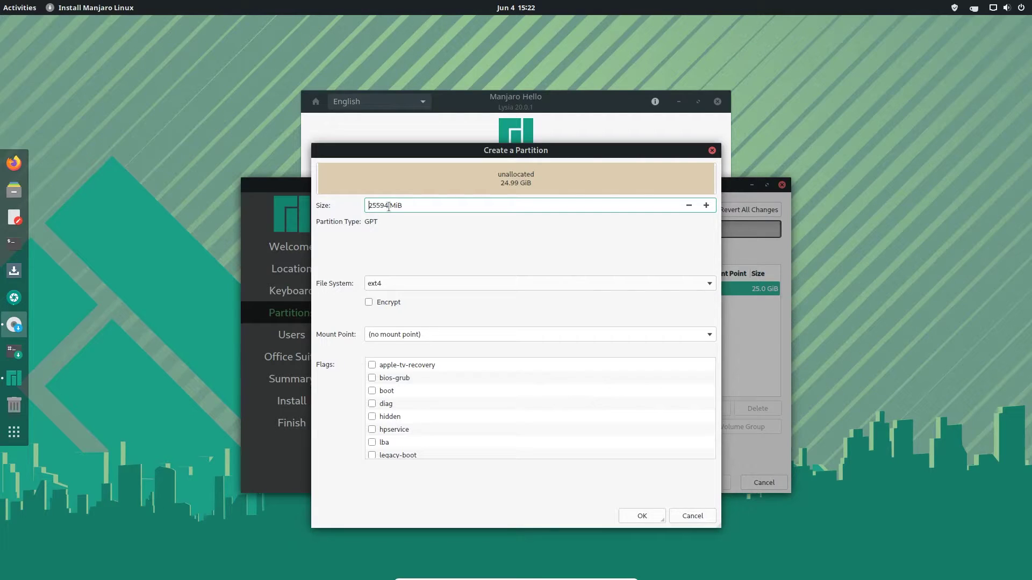
- Create a 512 MiB FAT32 partition mounted at /boot/efi with the boot flag set
drag(403, 207, 367, 209)
text(512)
click(416, 283)
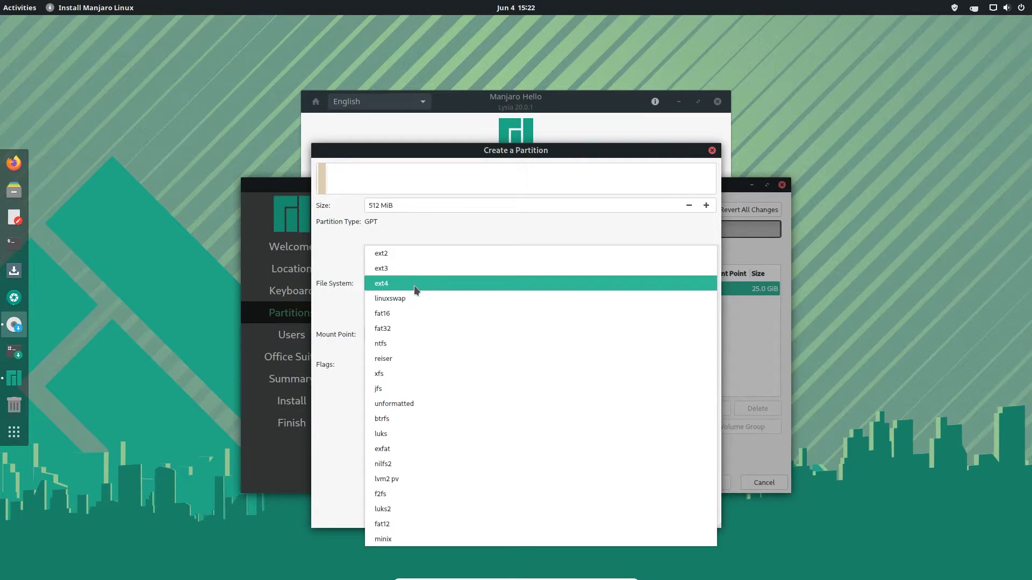
click(395, 329)
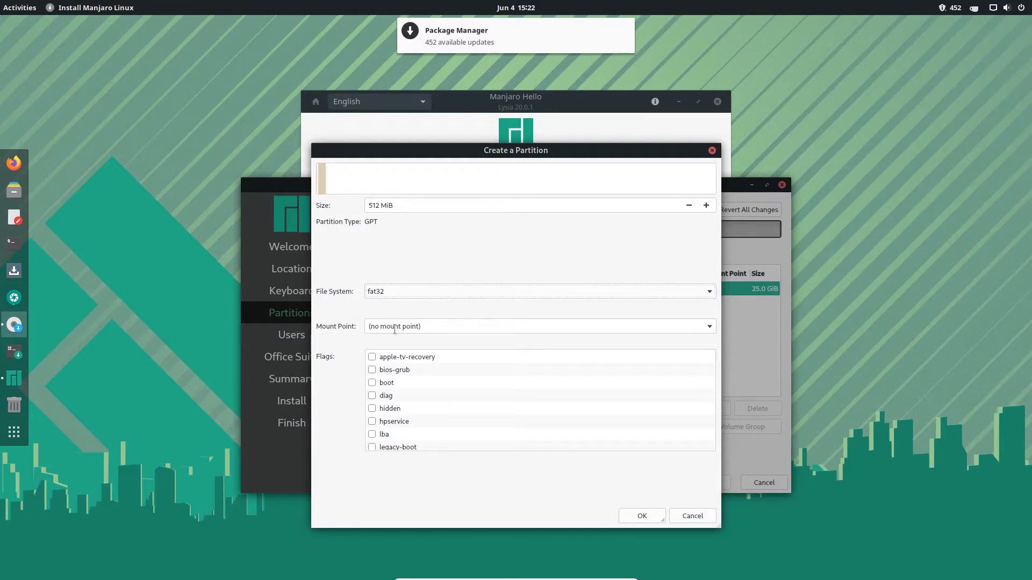
click(412, 326)
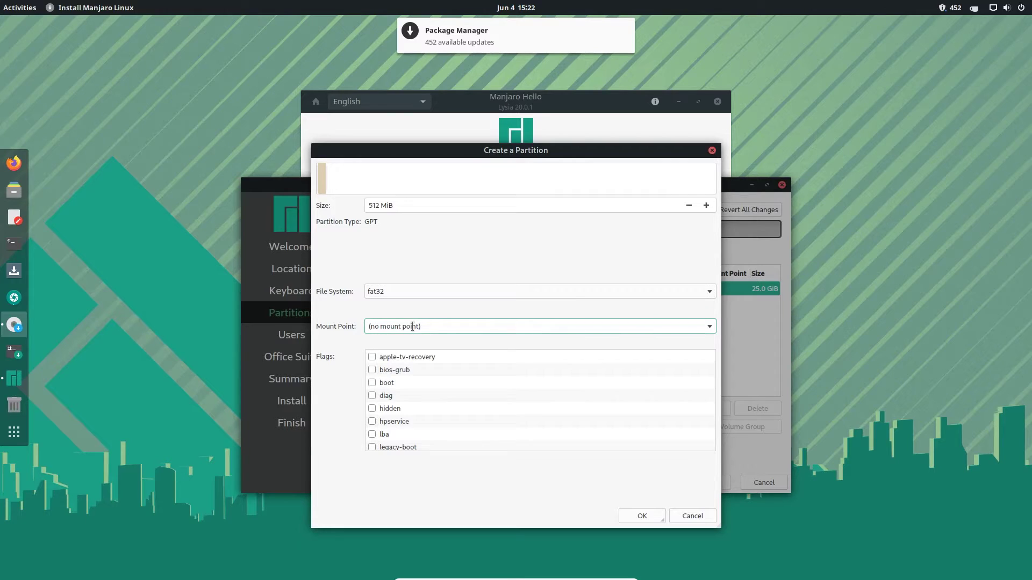
click(709, 326)
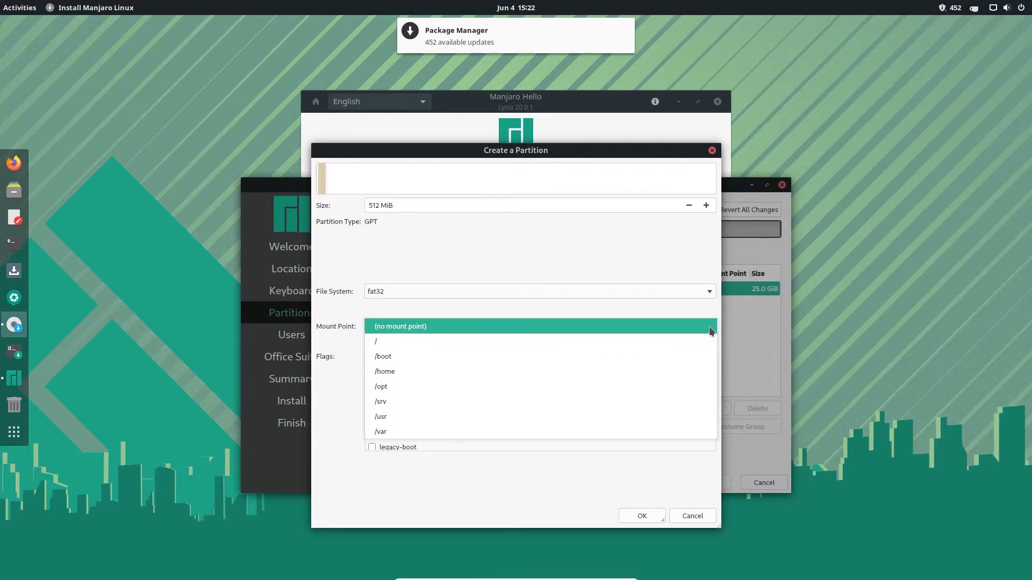
click(399, 359)
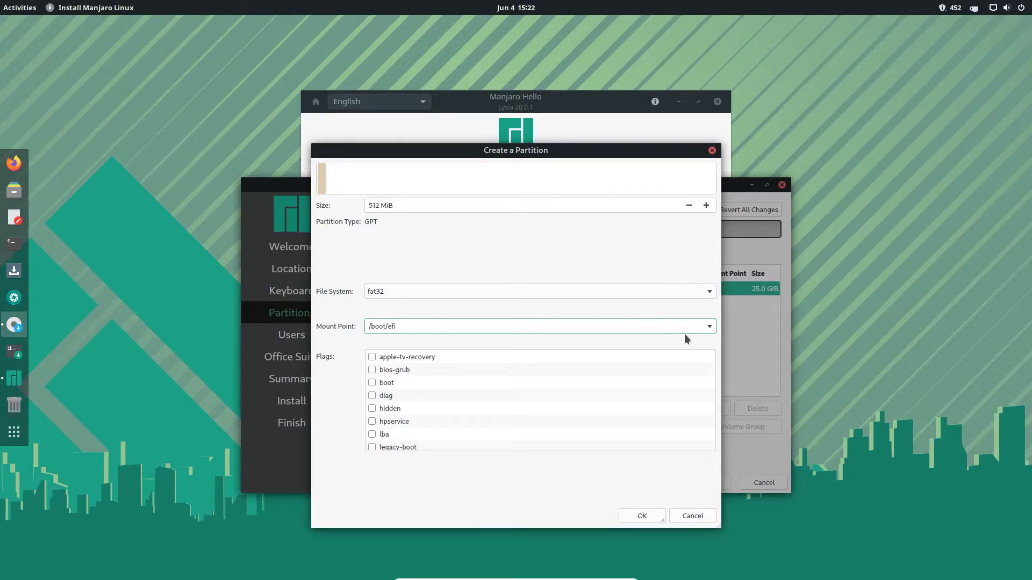
click(372, 383)
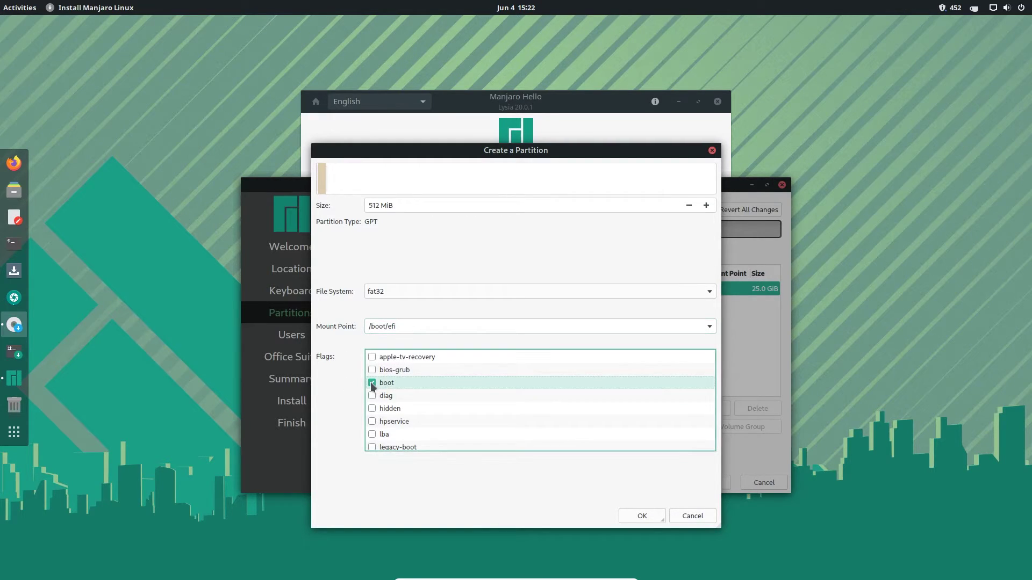
click(641, 516)
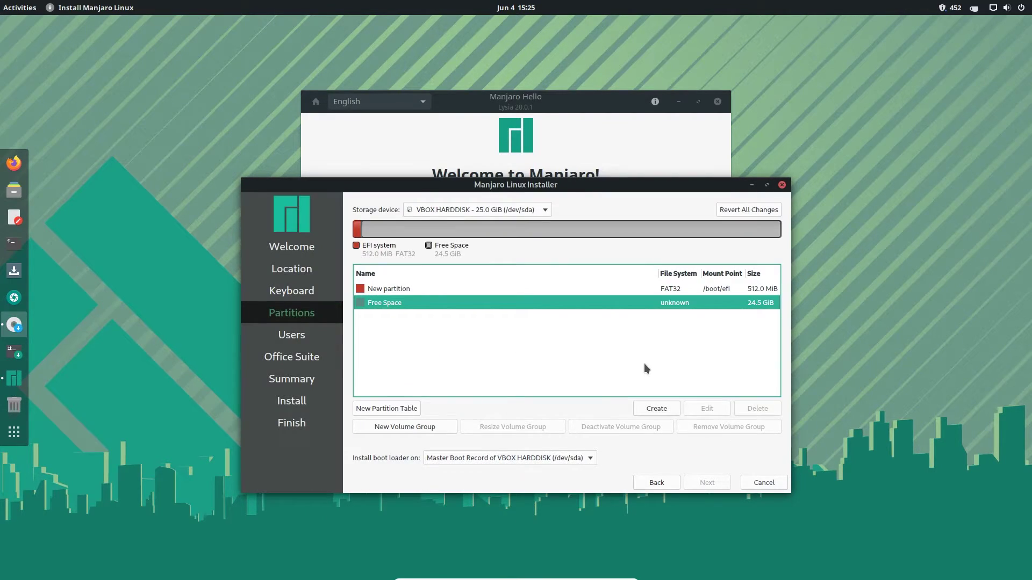
- Create a 4096 MiB swap partition in the free space
click(657, 408)
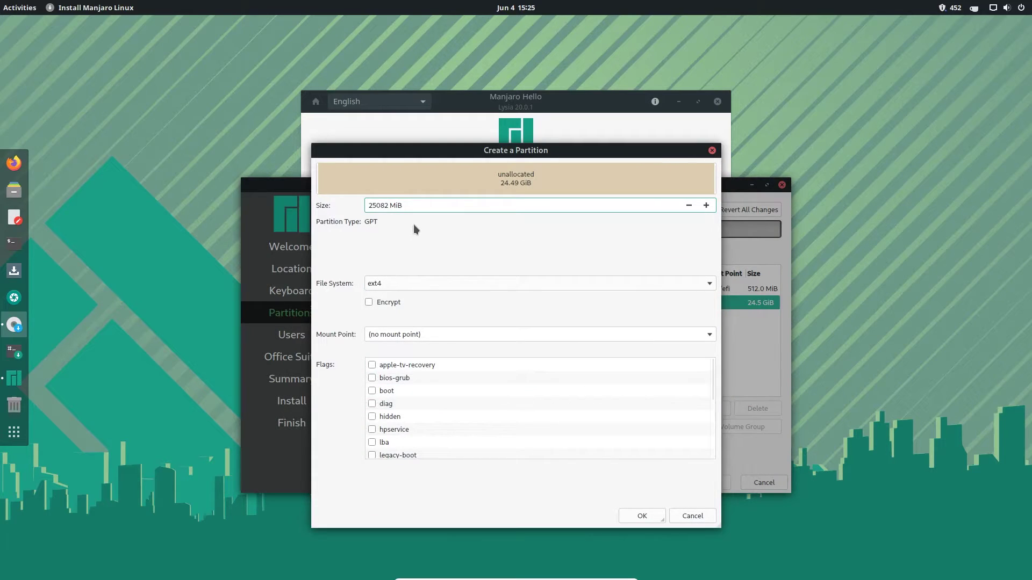
triple_click(393, 203)
text(4096)
scroll(600, 280, down, 4)
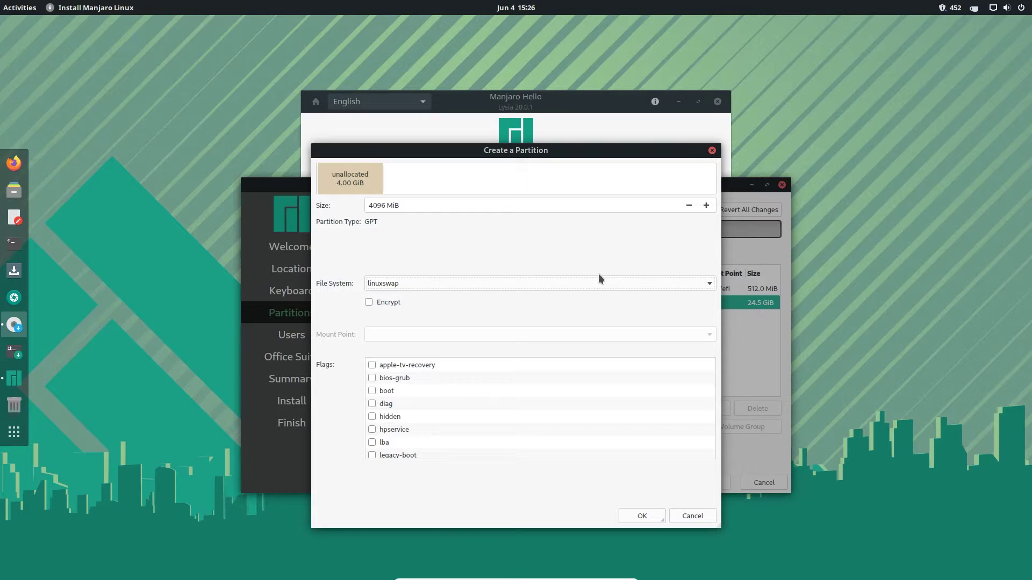
click(639, 517)
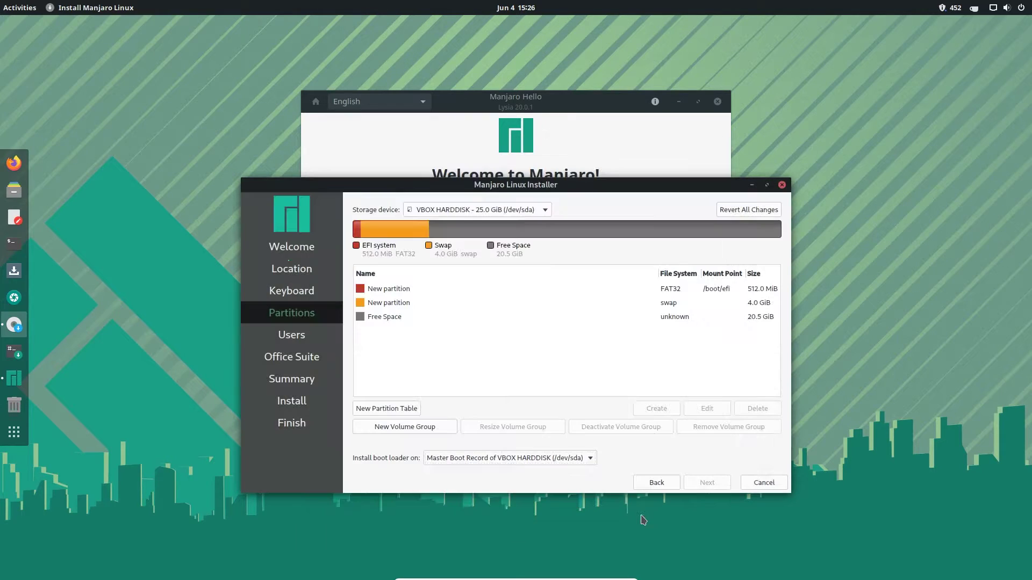
- Create an ext4 root partition at / using the remaining 20.5 GiB
click(456, 316)
click(653, 408)
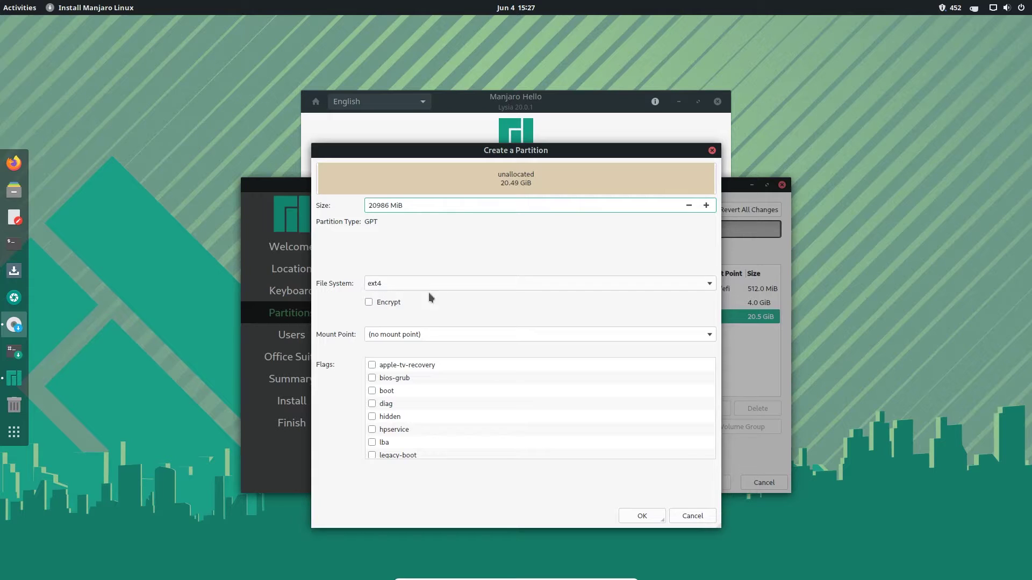
scroll(676, 334, down, 1)
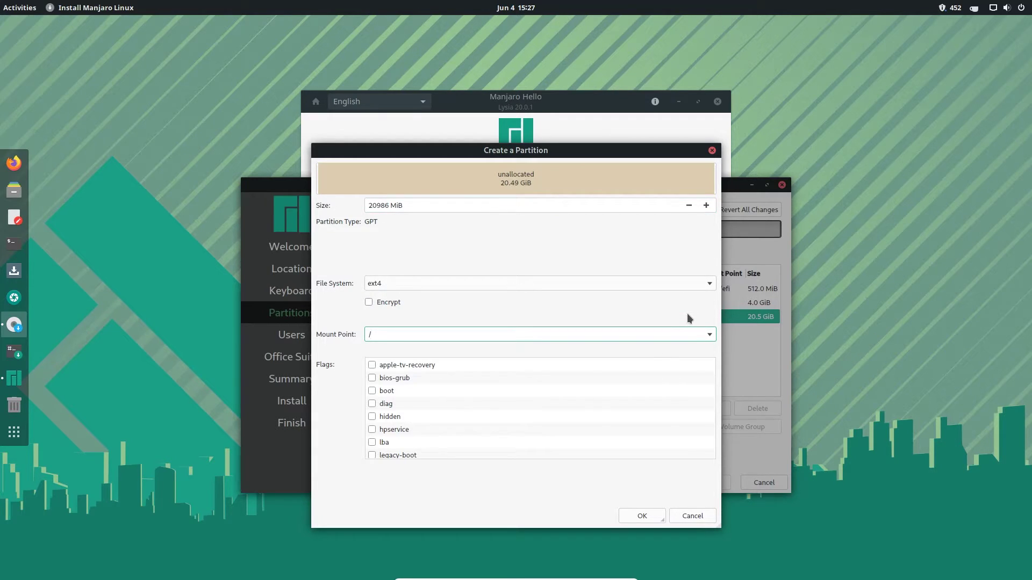
click(642, 516)
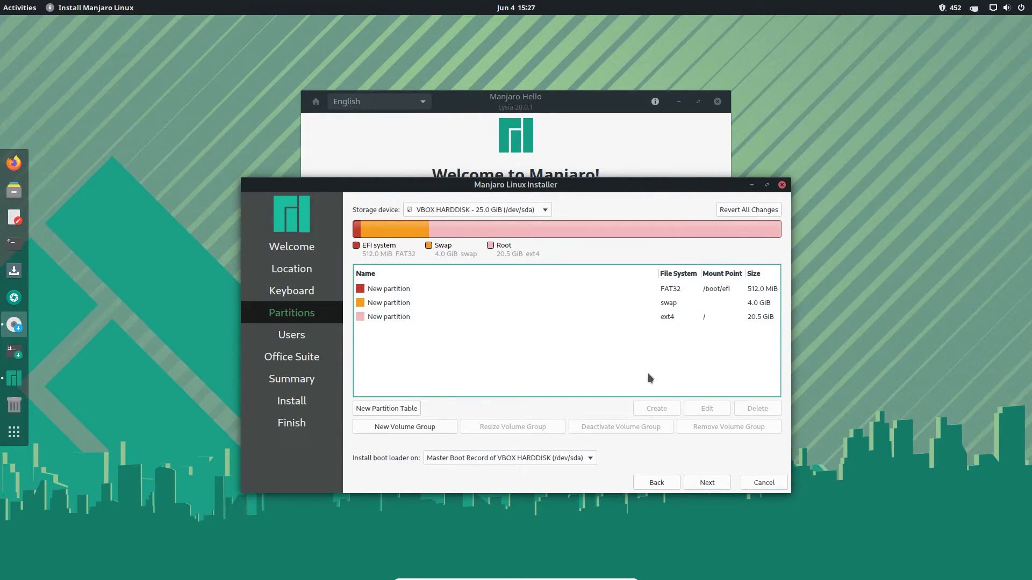
- Enter the user's full name and set the account password, entered twice to confirm
click(707, 482)
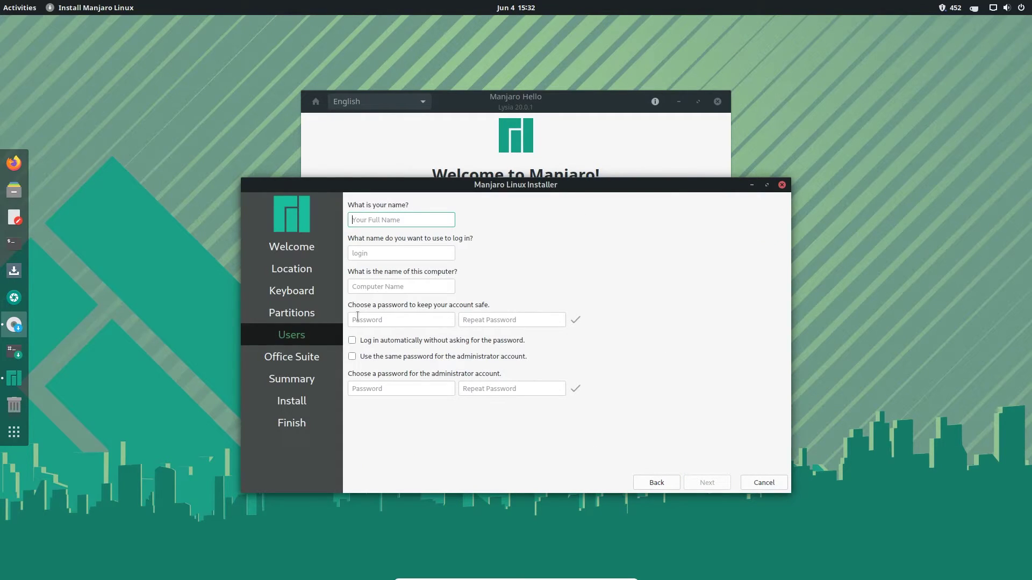
text(JOnm)
key(BackSpace)
key(BackSpace)
key(BackSpace)
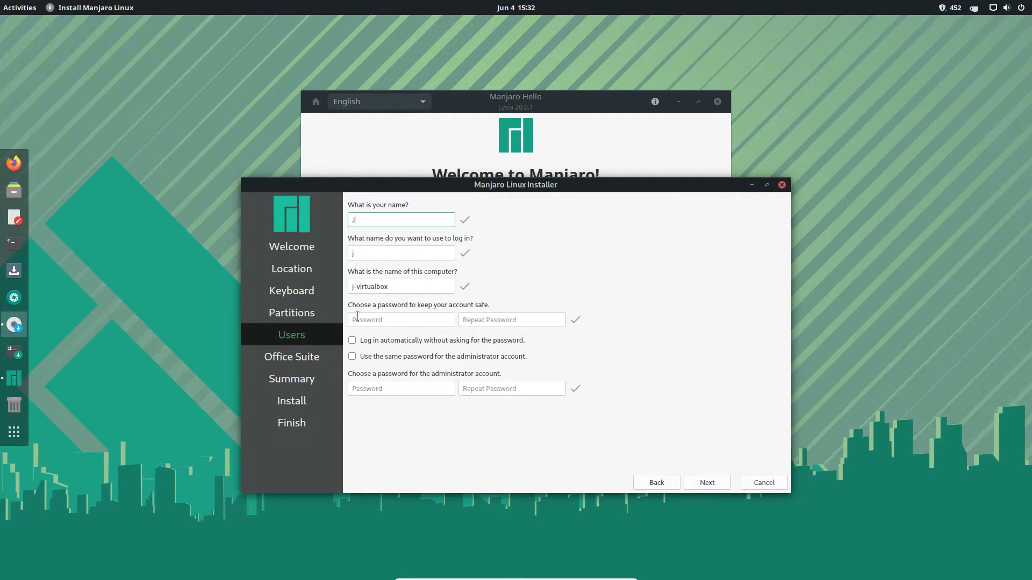
text(on)
click(422, 319)
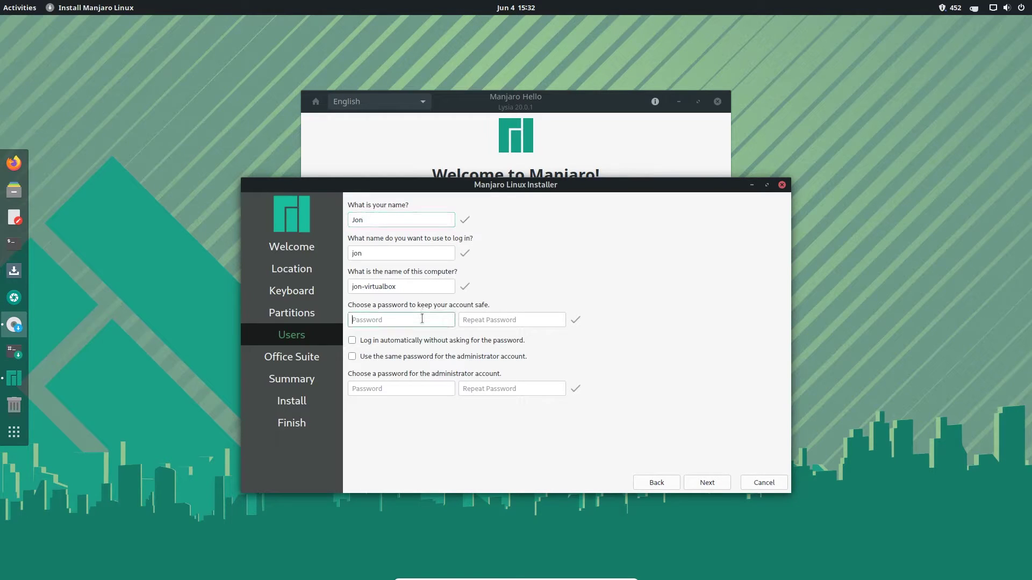
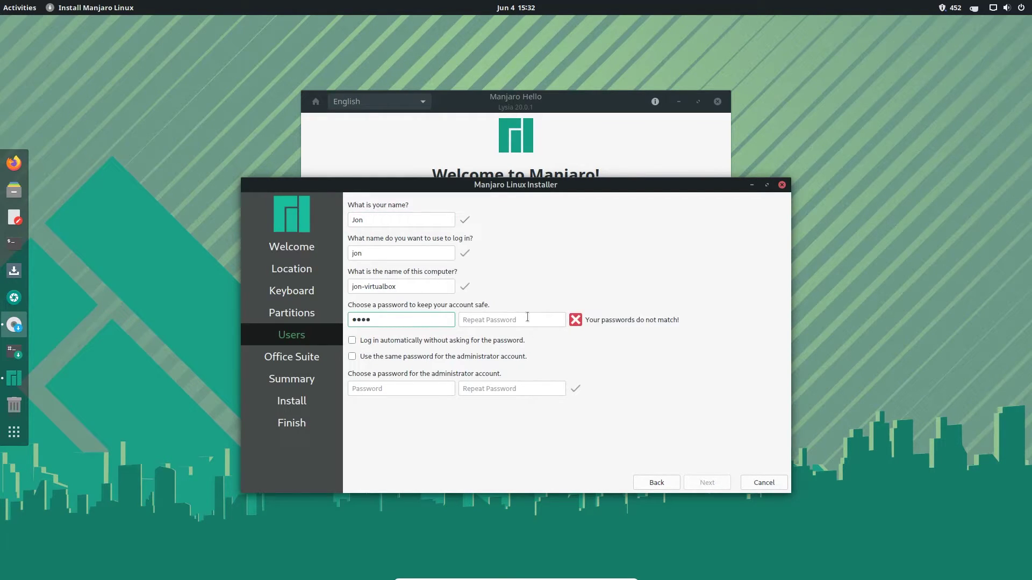
click(527, 317)
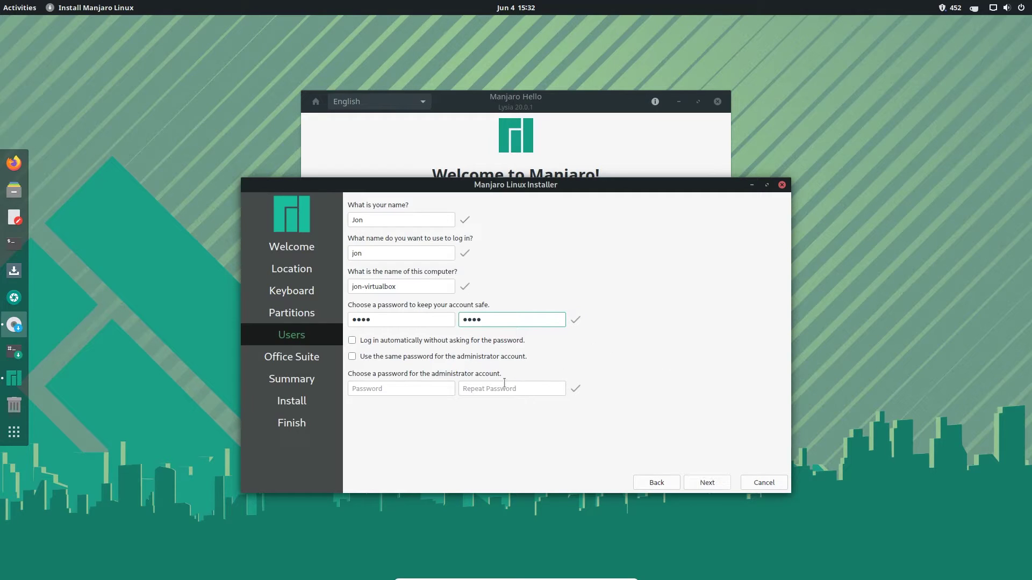
- Set the administrator password and repeat it to confirm
click(431, 386)
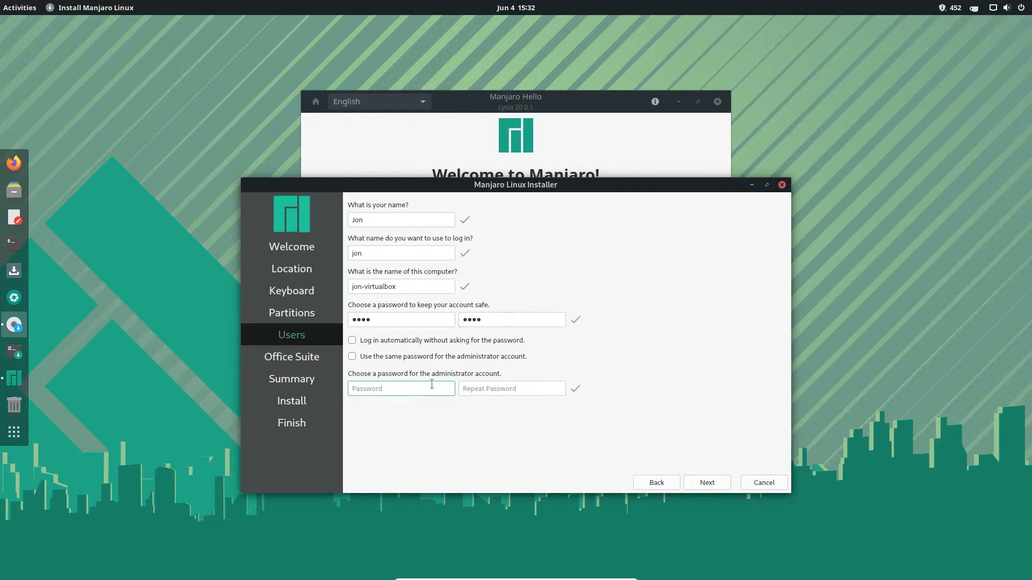
key(Tab)
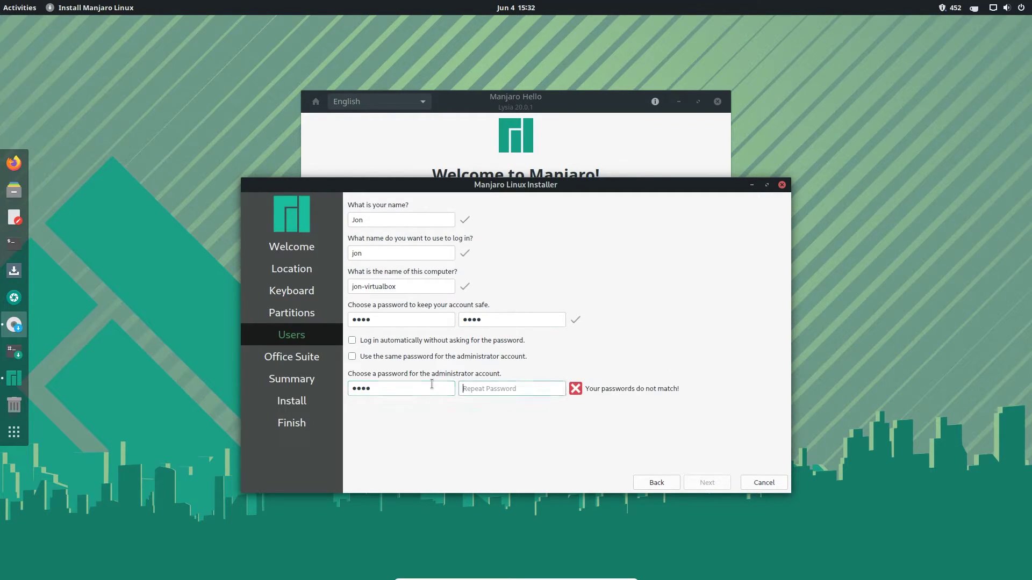
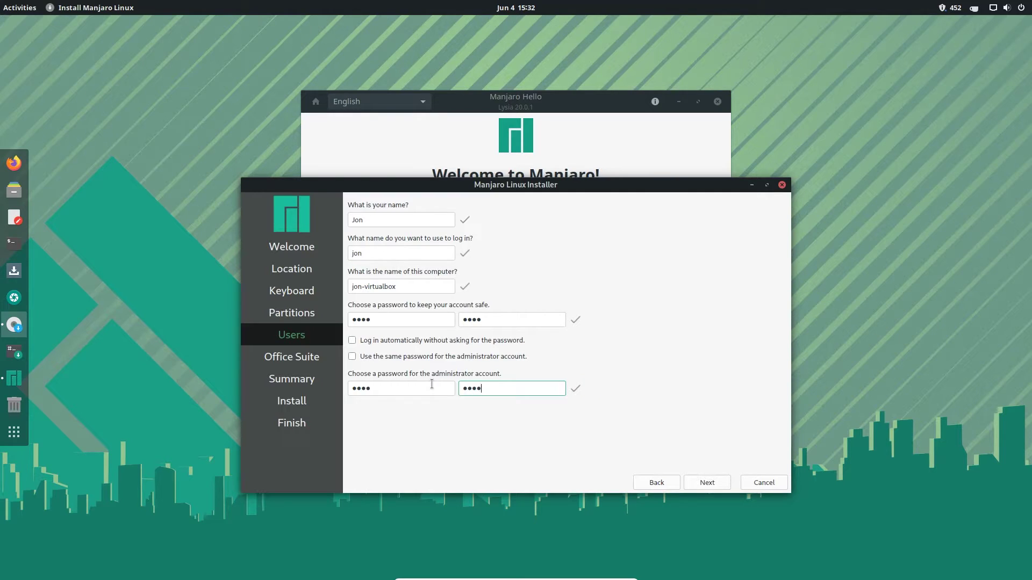
- Choose LibreOffice as the office suite and reach the installation summary
click(719, 482)
click(441, 205)
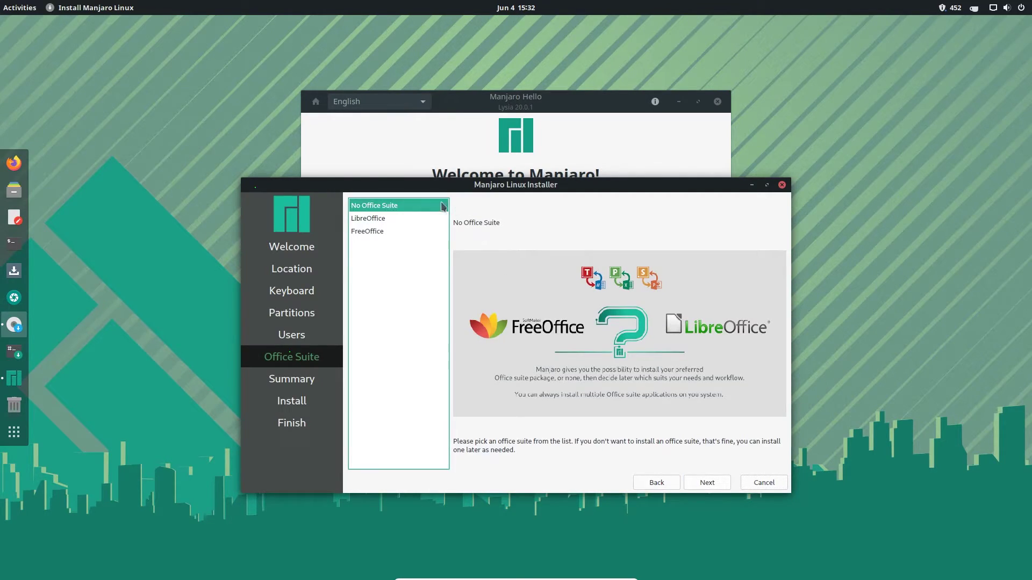
click(369, 219)
click(708, 481)
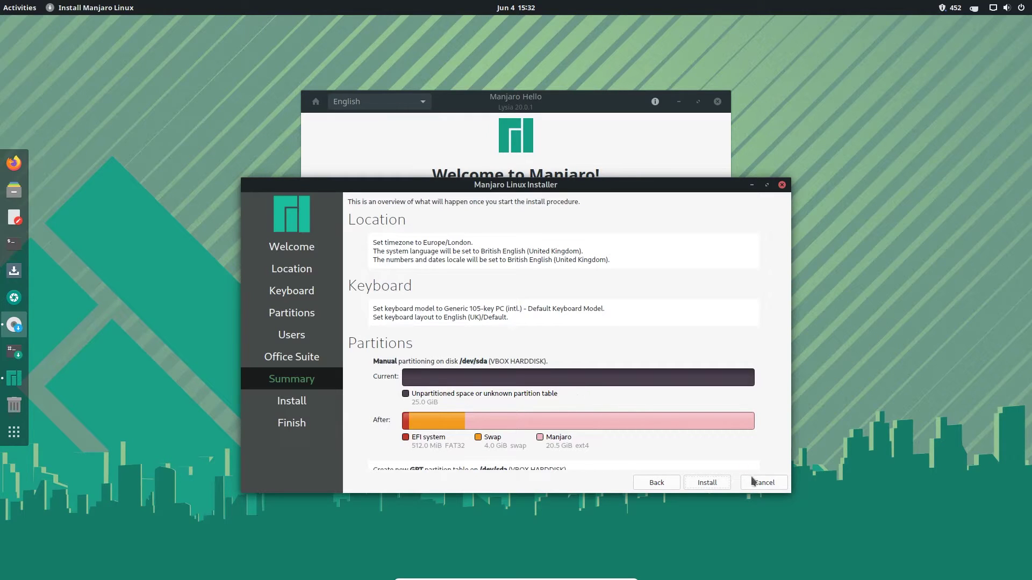
- Enlarge and reposition the installer window to review the summary, then start the installation
drag(789, 493, 795, 573)
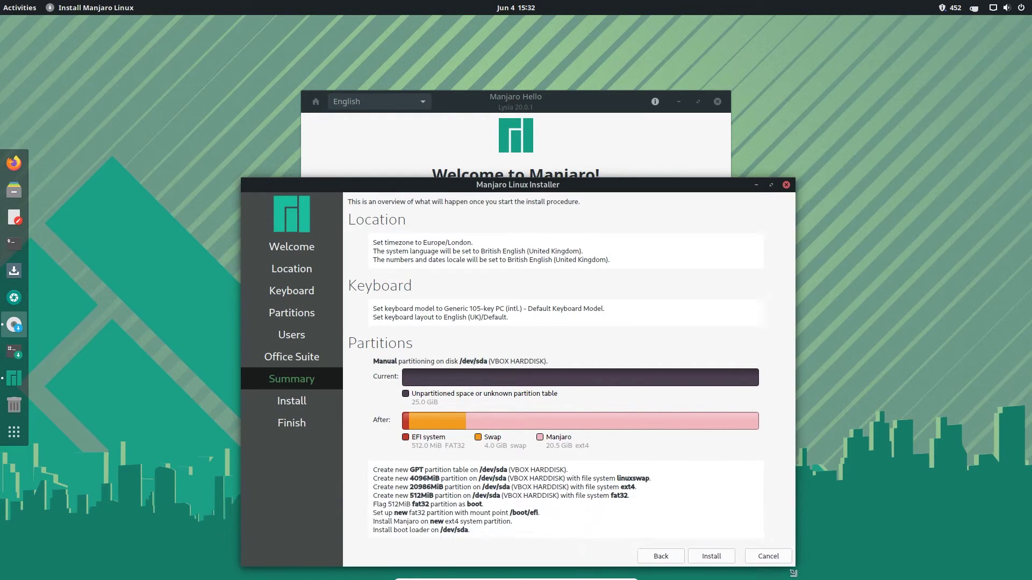
drag(568, 186, 555, 106)
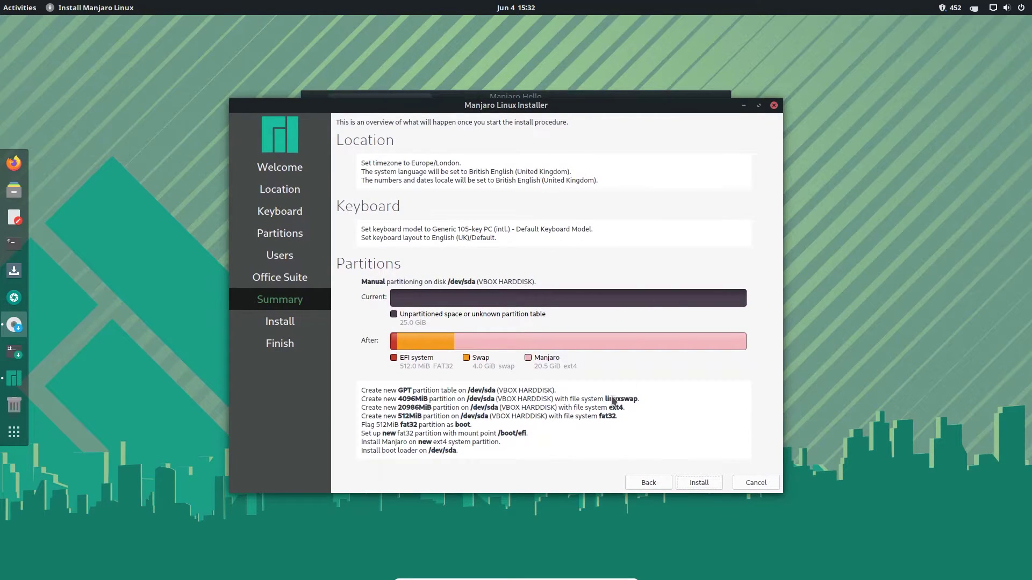
click(700, 484)
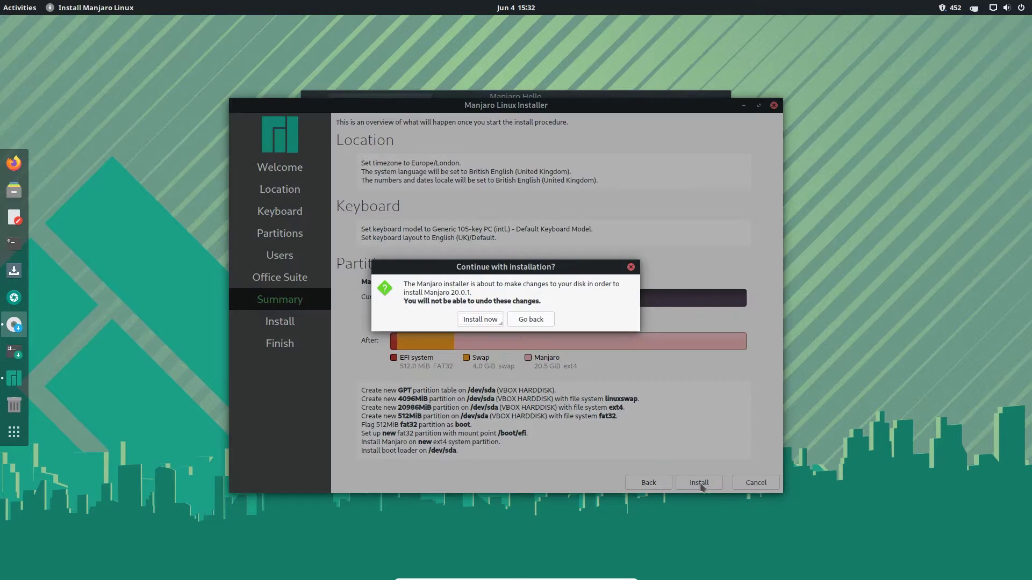
- Confirm the irreversible disk changes, install Manjaro, and restart when finished
click(480, 319)
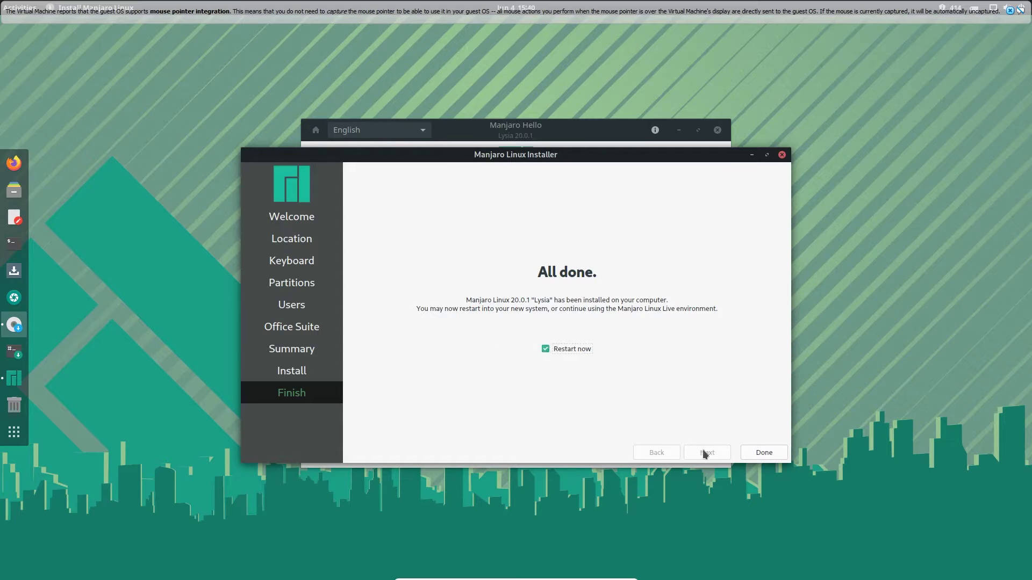
click(755, 452)
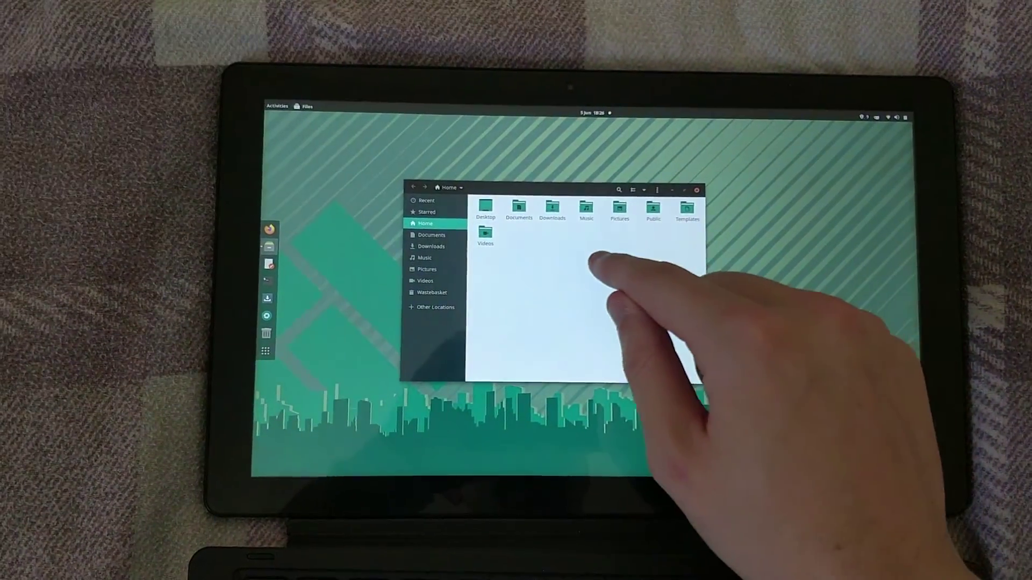
- Drag inside the Files window to test touch input on the tablet
drag(542, 265, 610, 322)
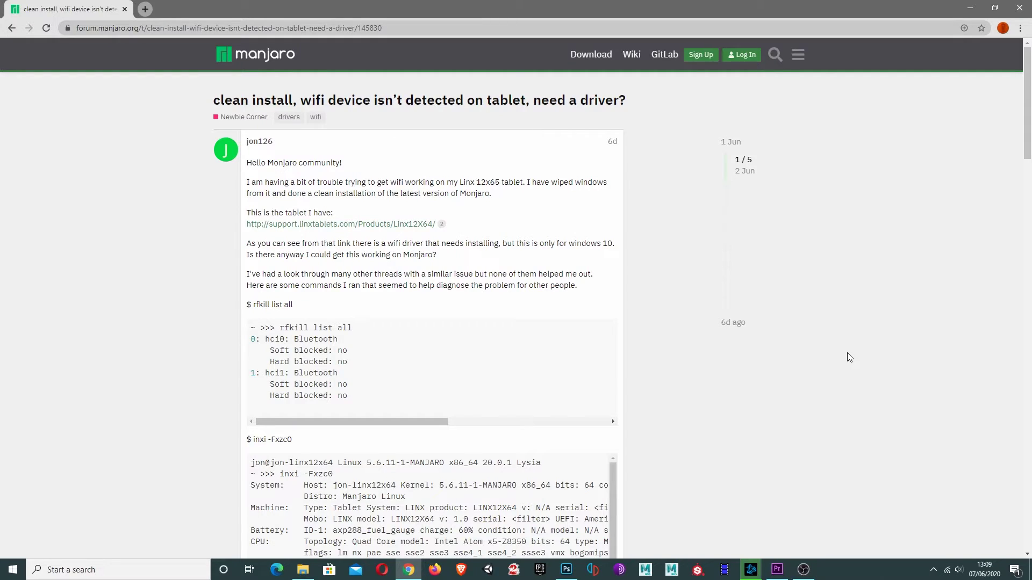
- Scroll through the forum thread to the solution's sudo cp firmware and modprobe commands
scroll(698, 299, down, 18)
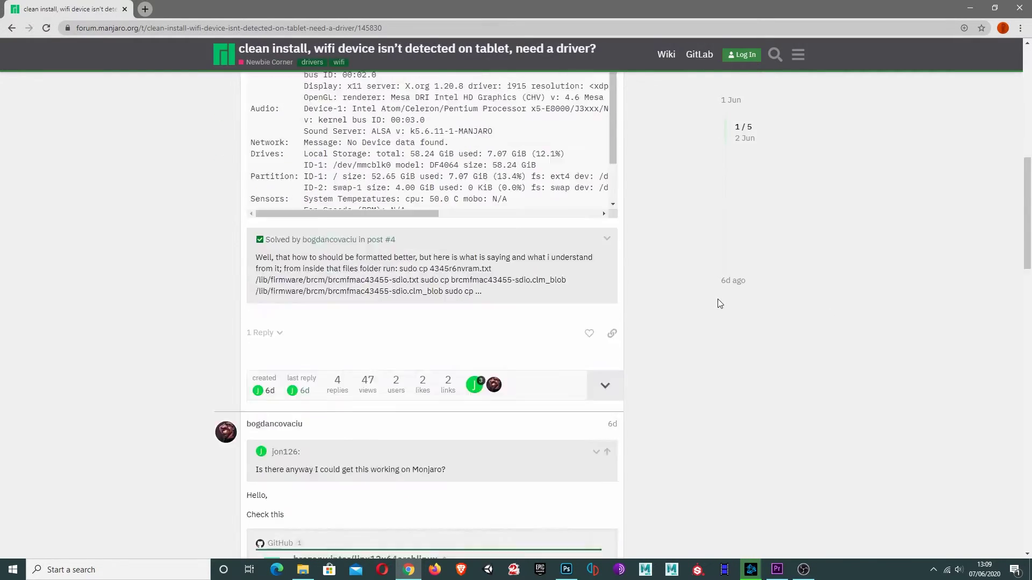
scroll(726, 298, up, 5)
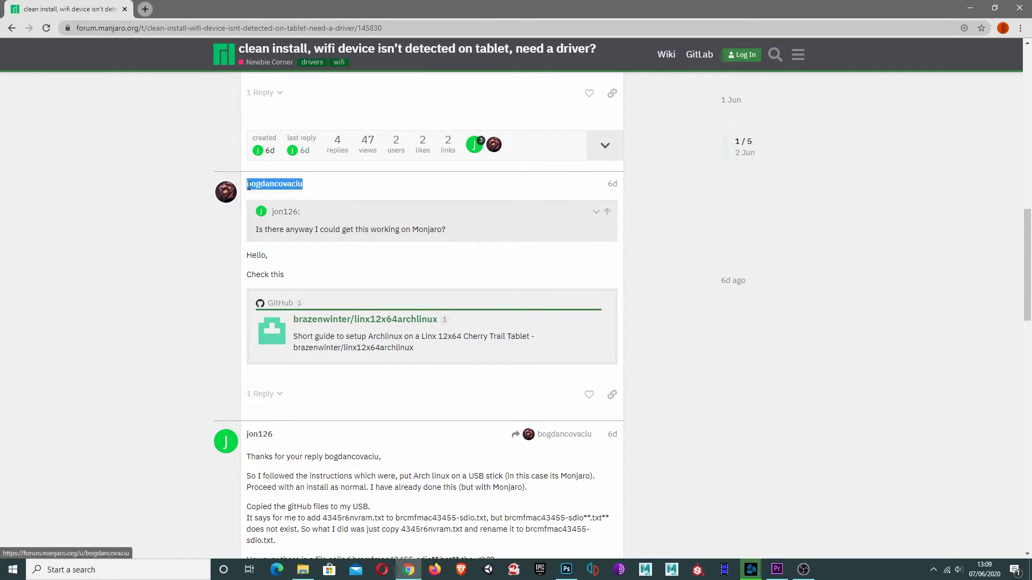
scroll(124, 231, up, 4)
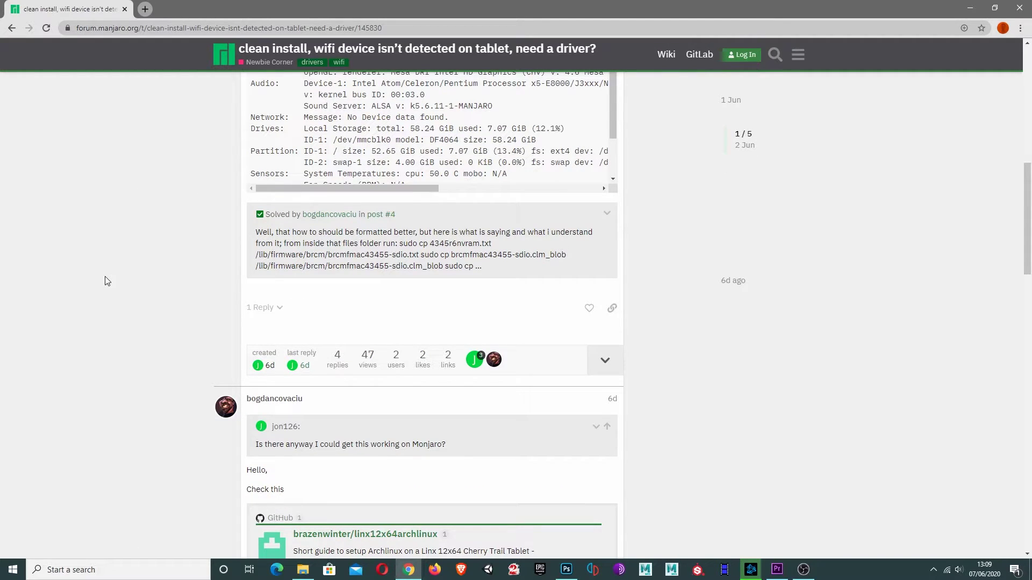
scroll(105, 276, up, 10)
scroll(105, 276, down, 10)
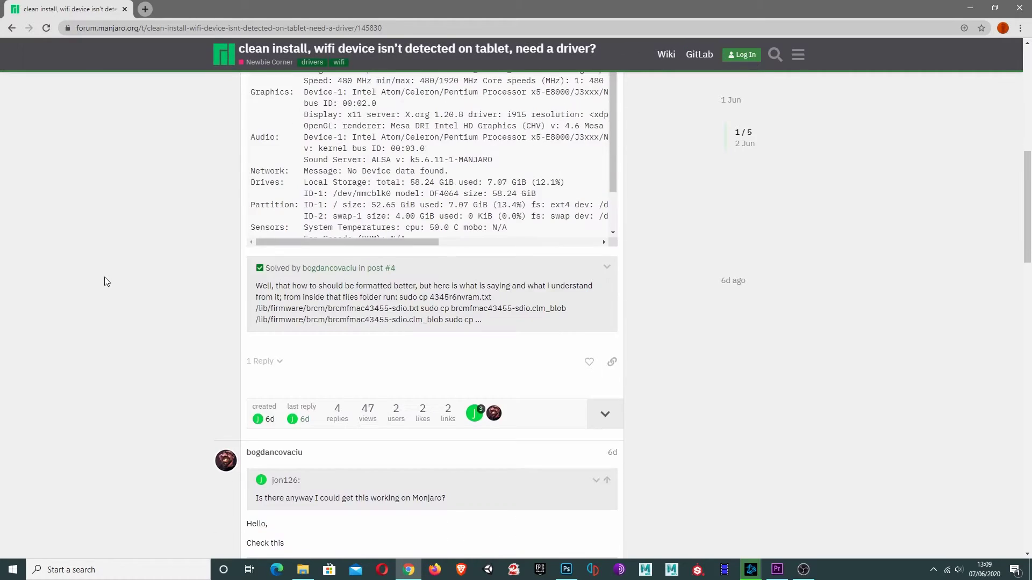
scroll(105, 277, down, 3)
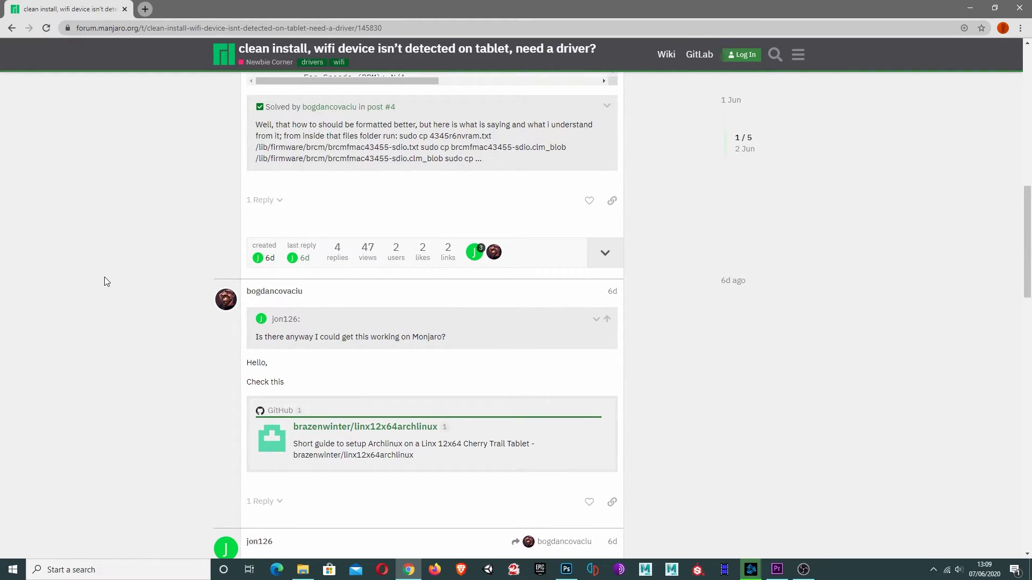
scroll(105, 278, down, 5)
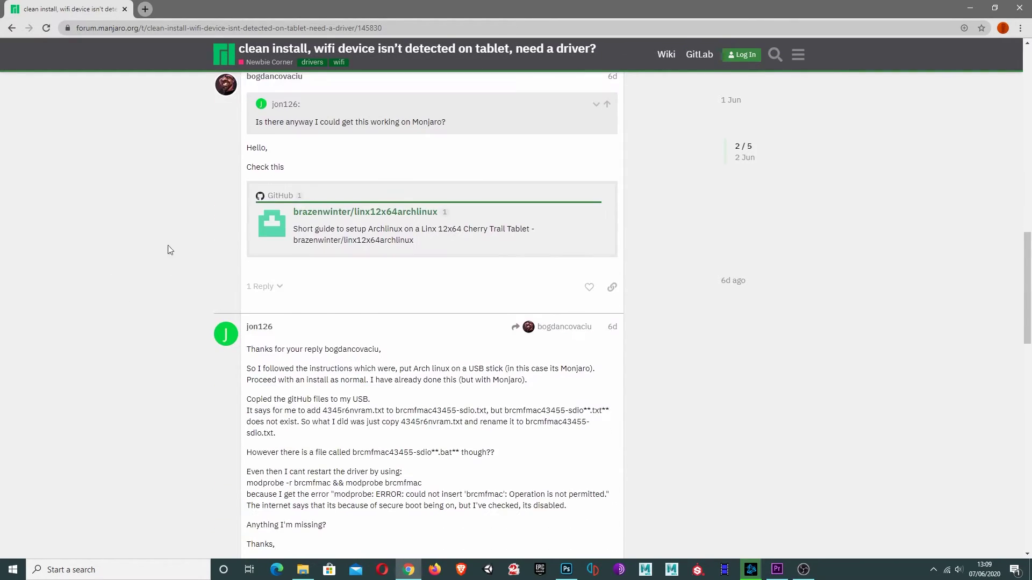
scroll(460, 349, up, 7)
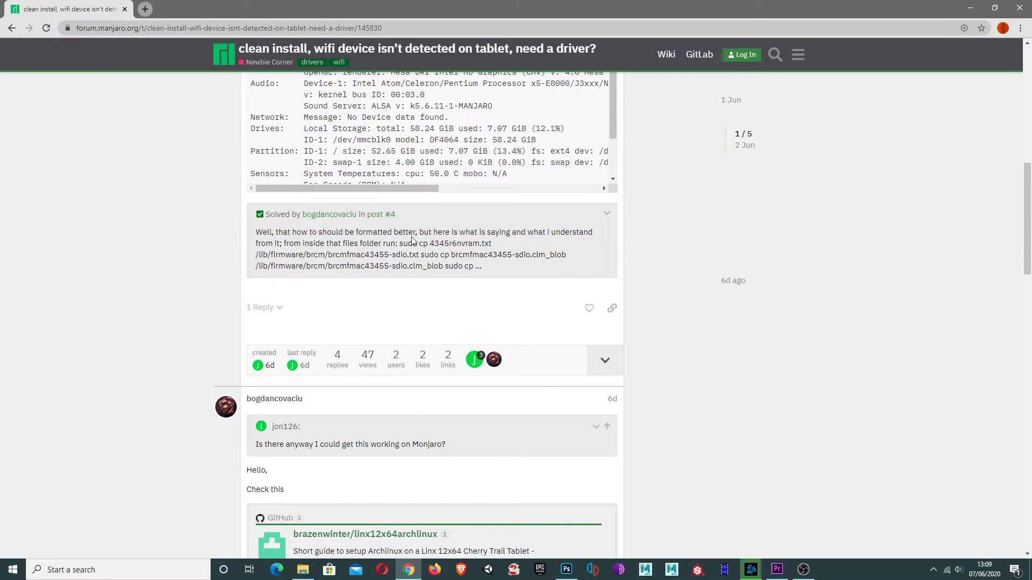
scroll(120, 235, down, 1)
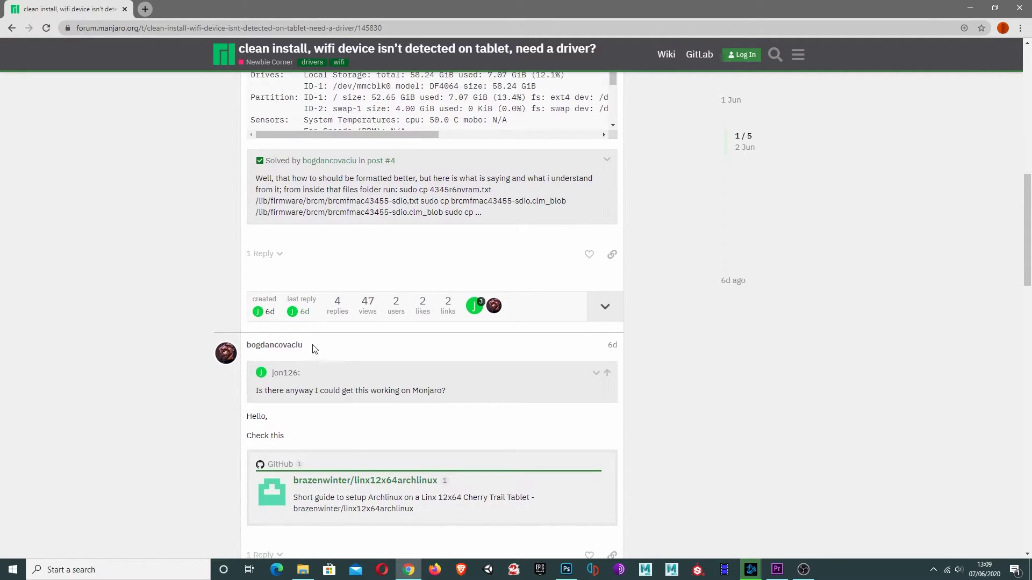
drag(313, 347, 251, 344)
click(128, 309)
scroll(108, 329, down, 2)
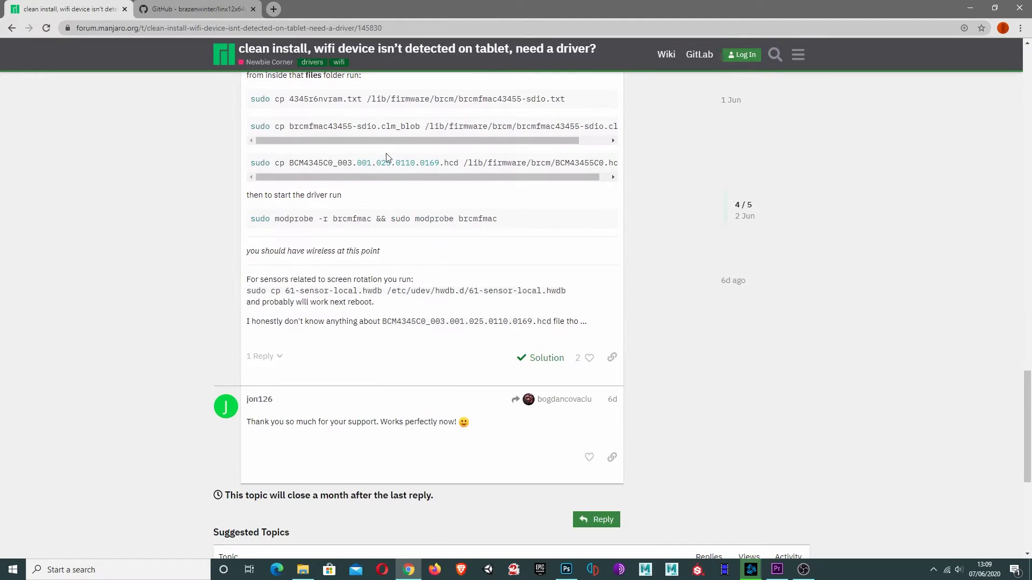
scroll(161, 312, down, 3)
scroll(161, 314, up, 7)
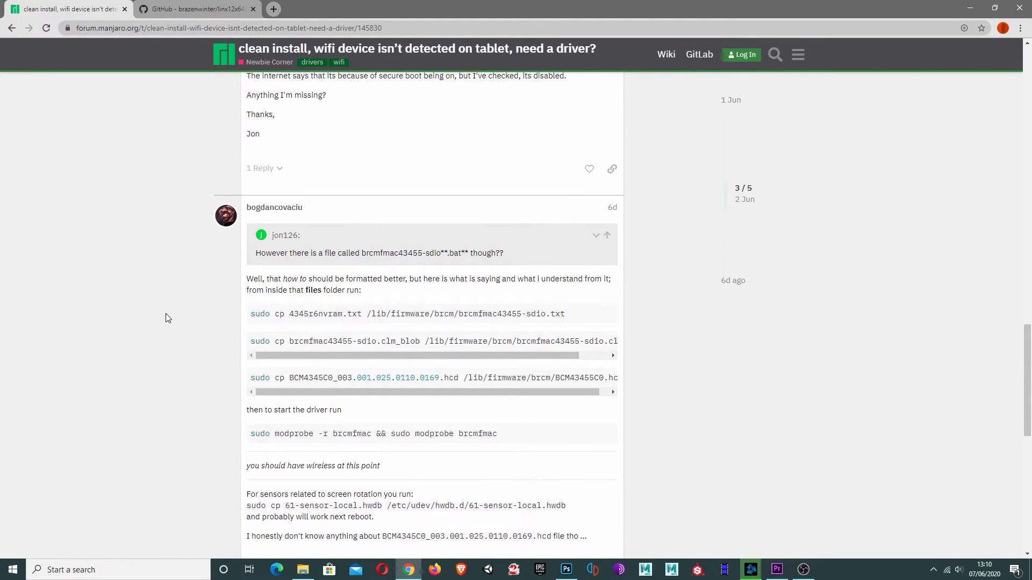
scroll(151, 301, down, 1)
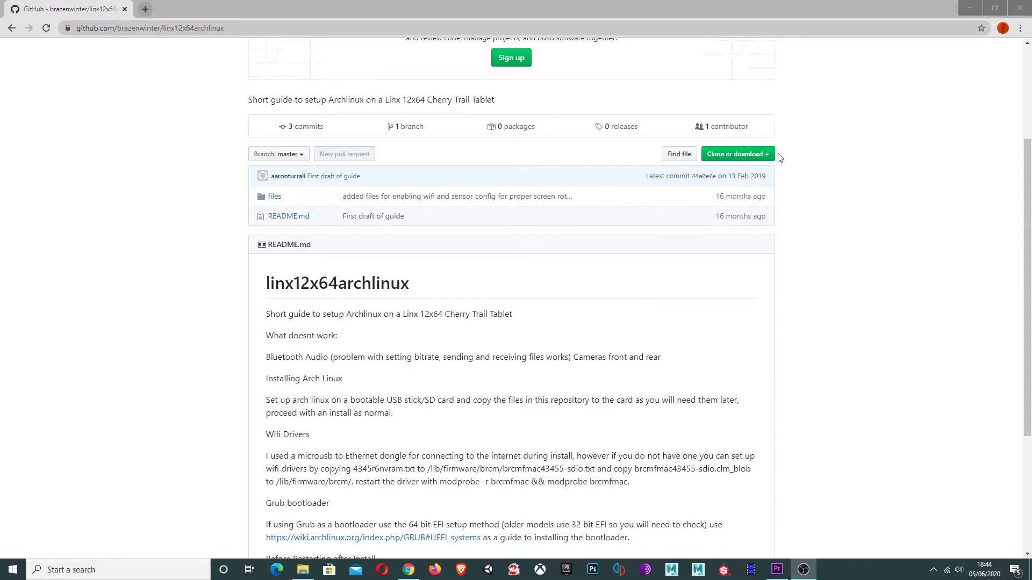
- Download the linx12x64archlinux repository as a ZIP from its Clone or download menu
drag(338, 283, 385, 284)
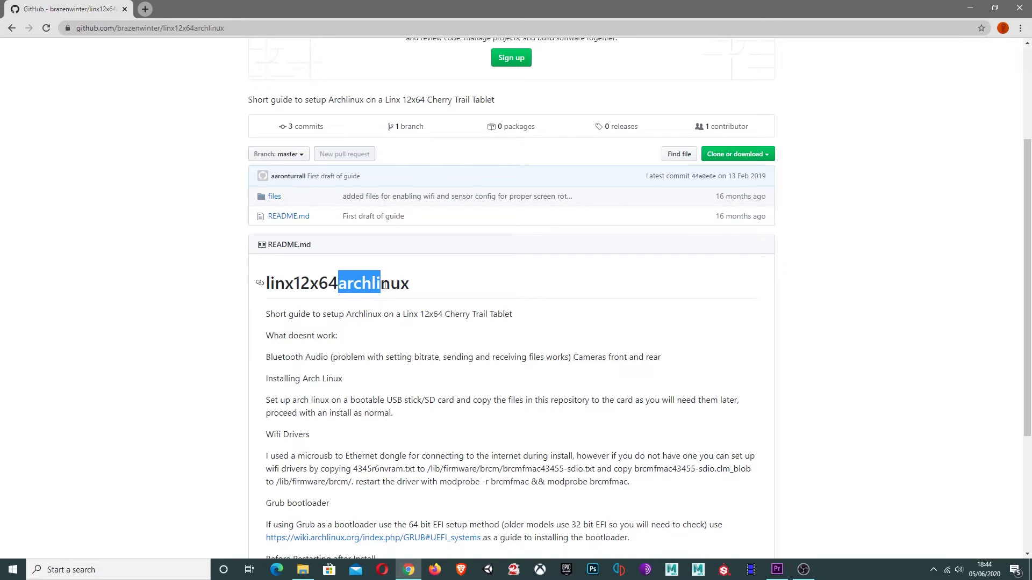
click(385, 285)
scroll(385, 285, up, 1)
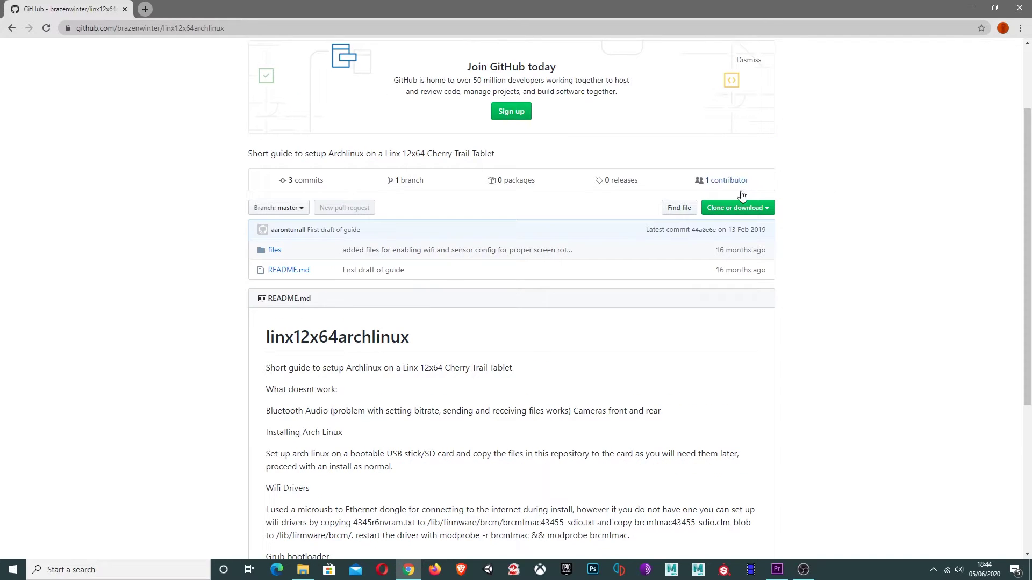
click(734, 213)
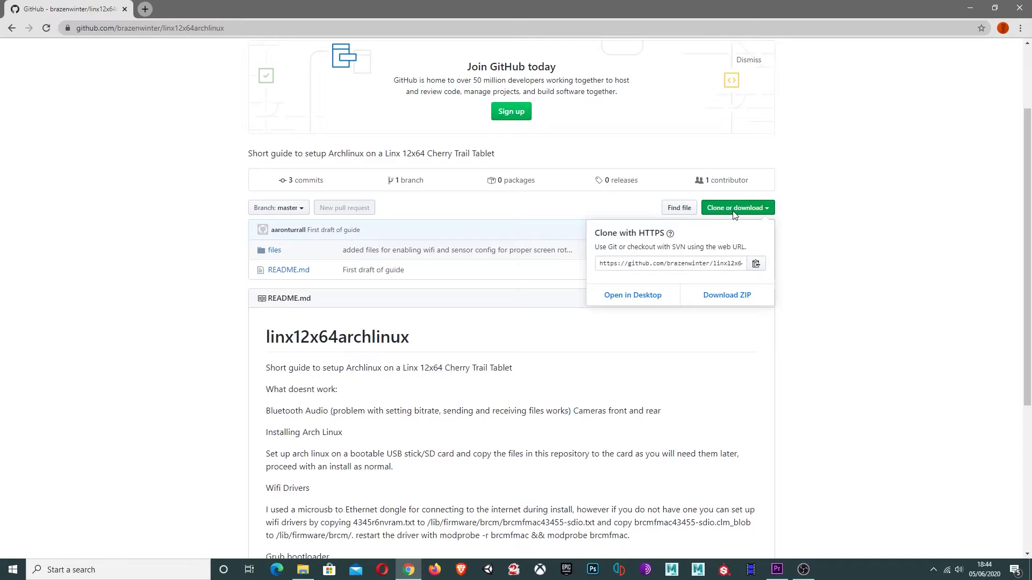
click(717, 296)
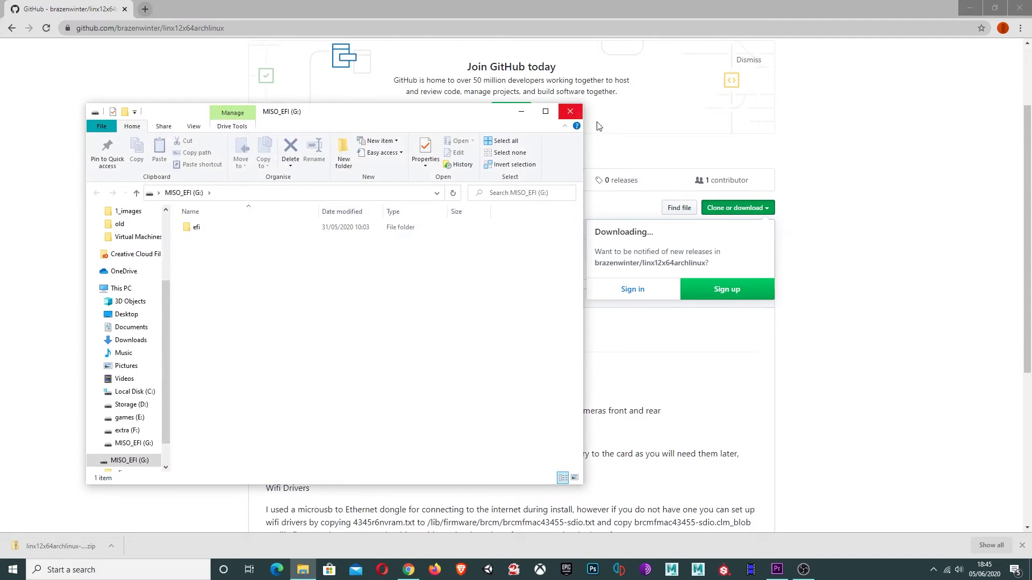
- Quick-format the MISO_EFI (G:) USB drive as FAT, keeping the MISO_EFI label
key(alt+Up)
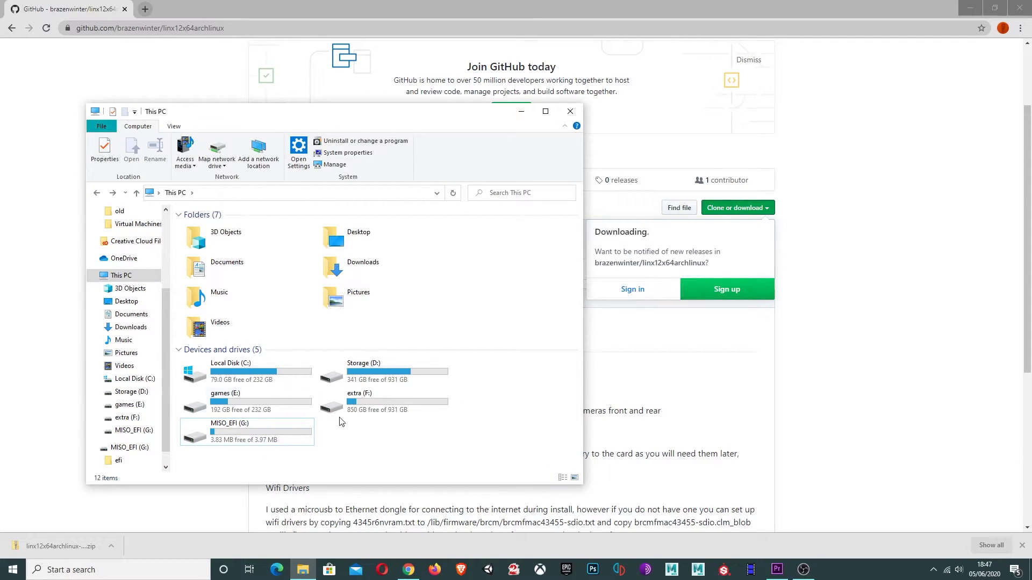
click(278, 436)
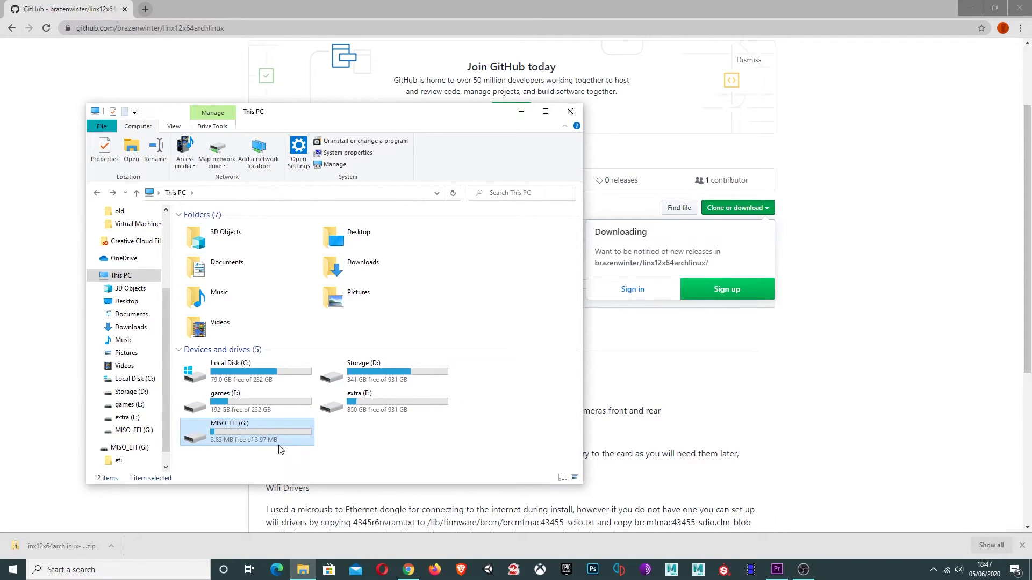
right_click(278, 433)
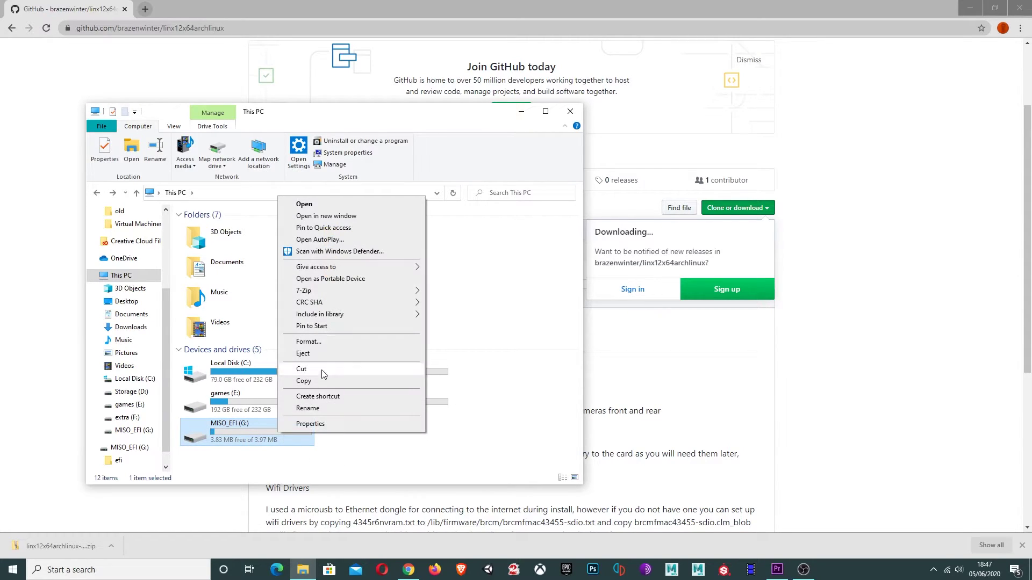
click(329, 341)
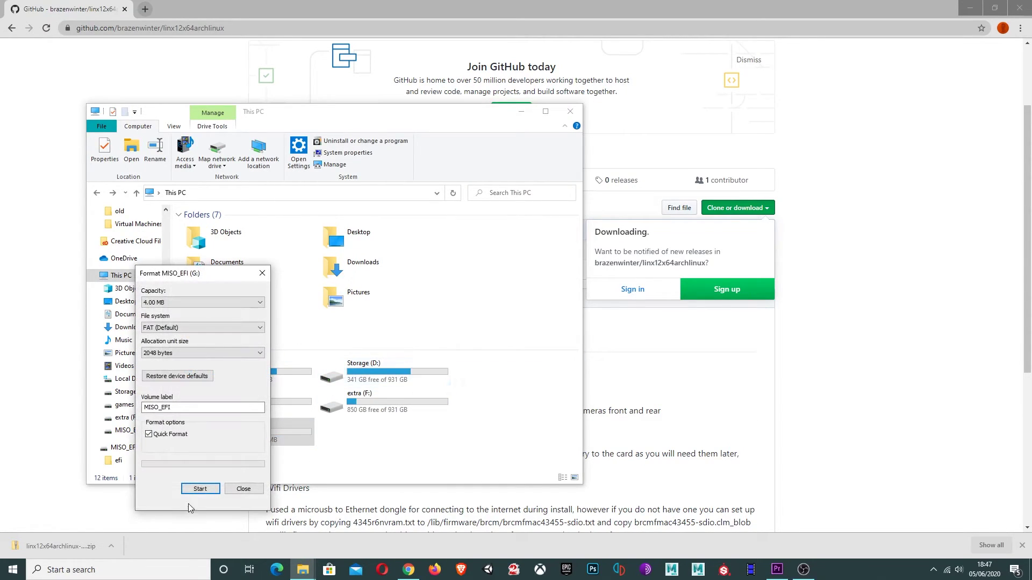
click(208, 492)
click(549, 290)
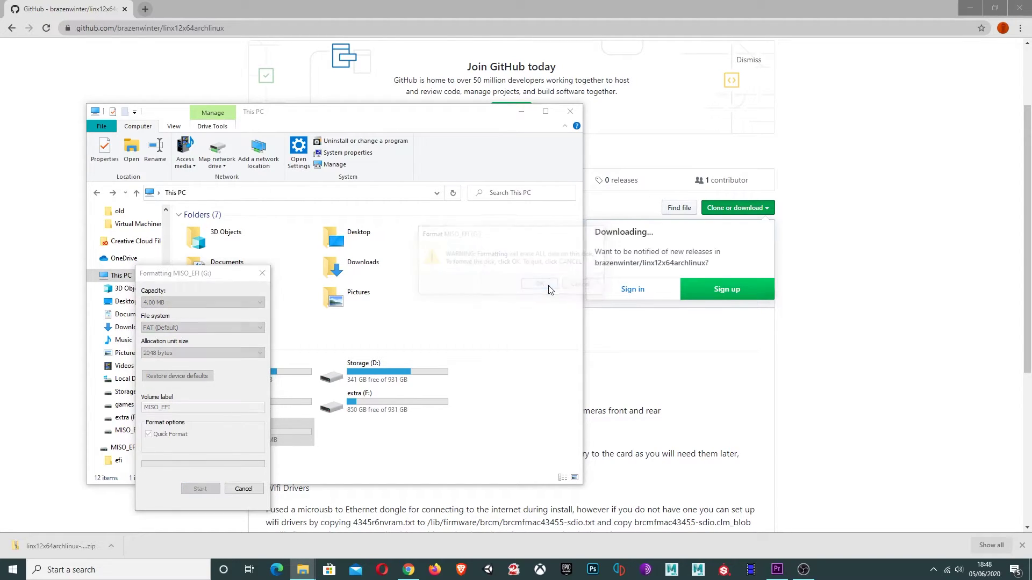
click(591, 282)
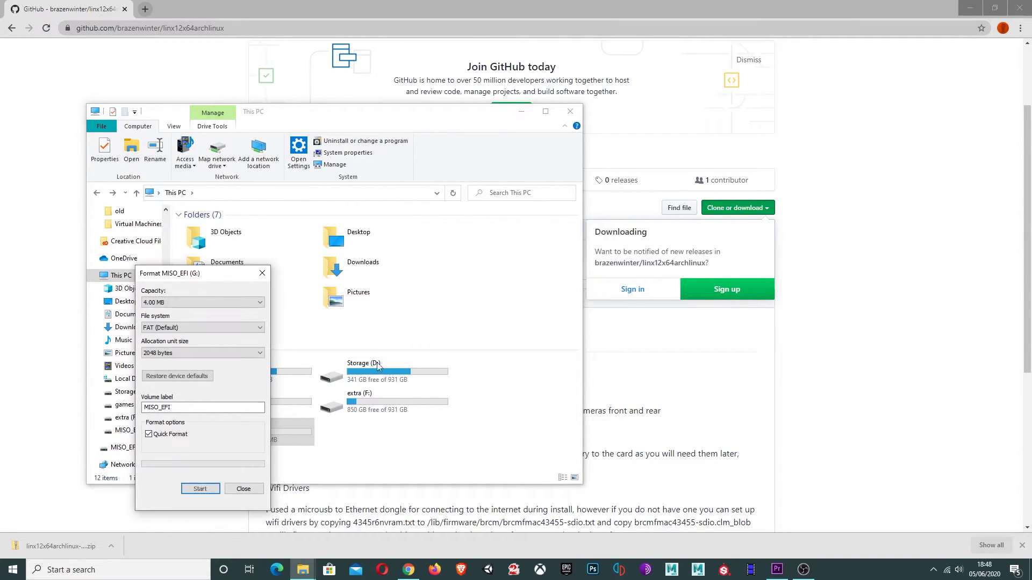
click(243, 488)
- Launch Disk Management from a 'format' system search and reposition its window
click(117, 570)
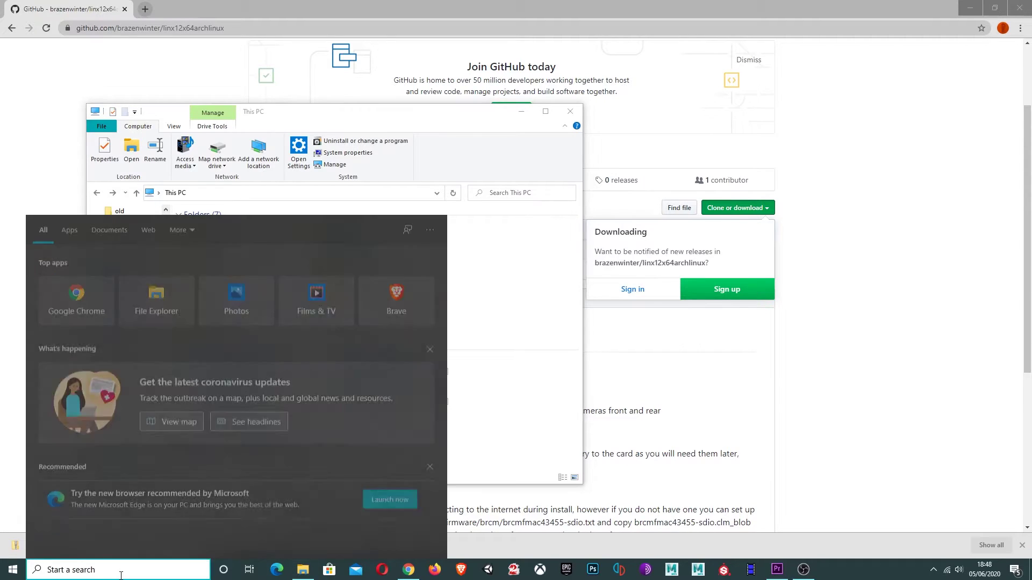
text(format)
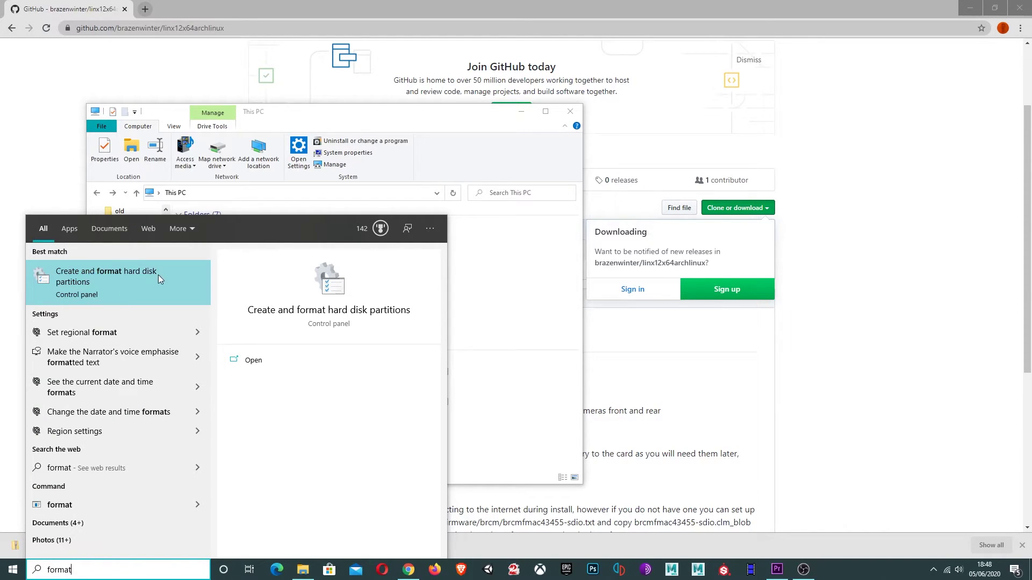
click(105, 288)
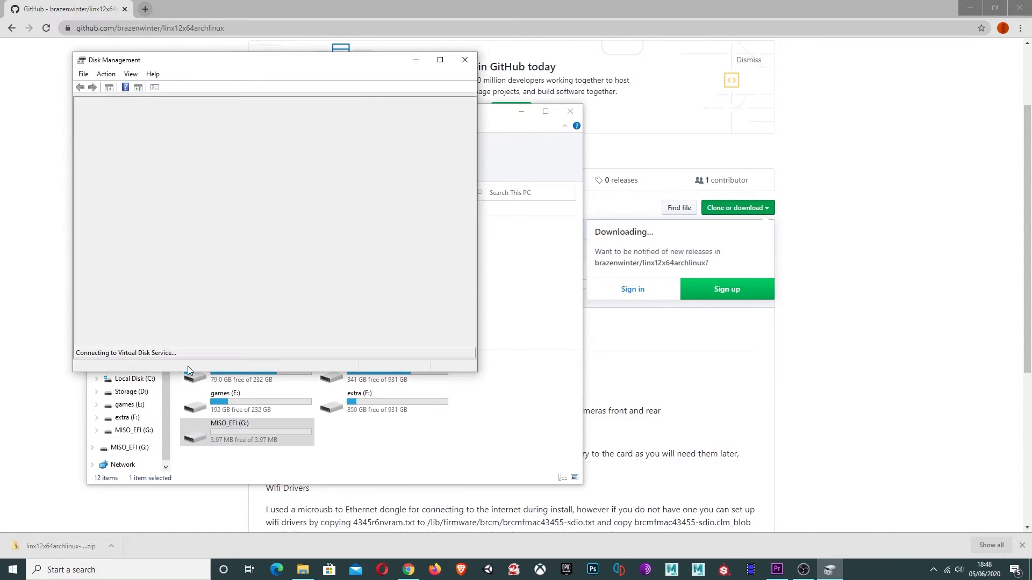
drag(293, 67, 557, 78)
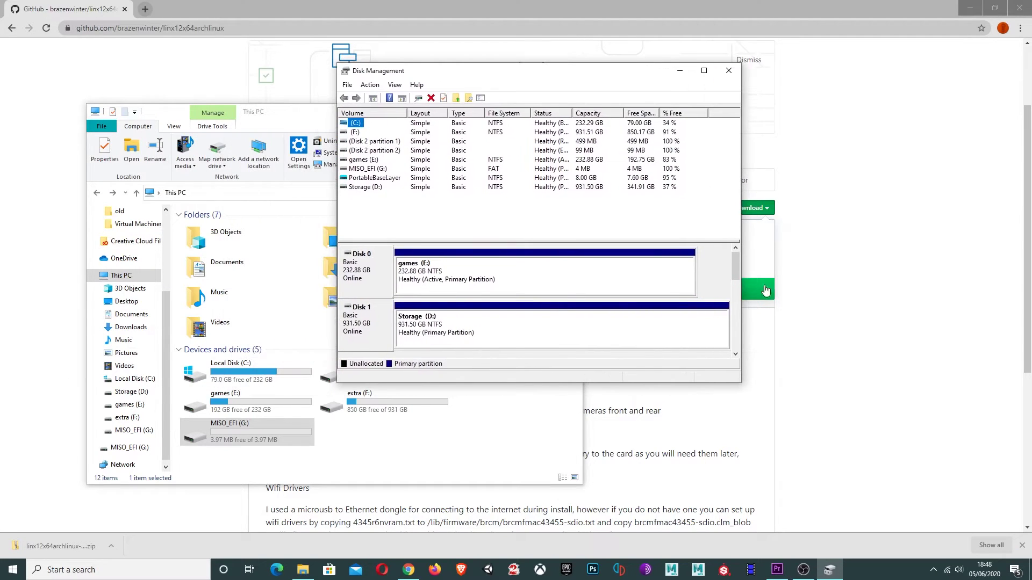
drag(734, 268, 736, 319)
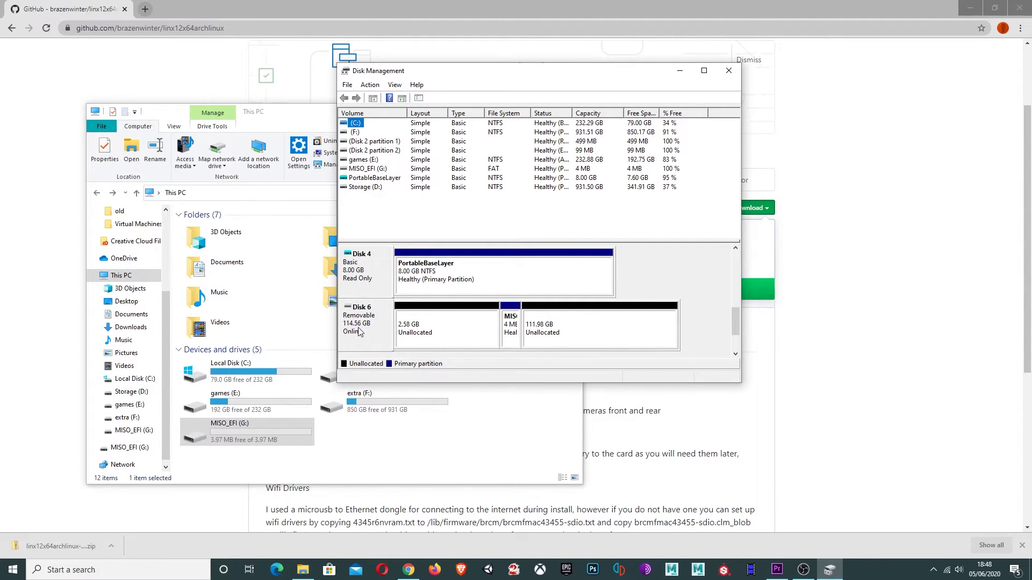
- Delete the MISO_EFI volume on Disk 6
click(510, 326)
click(275, 442)
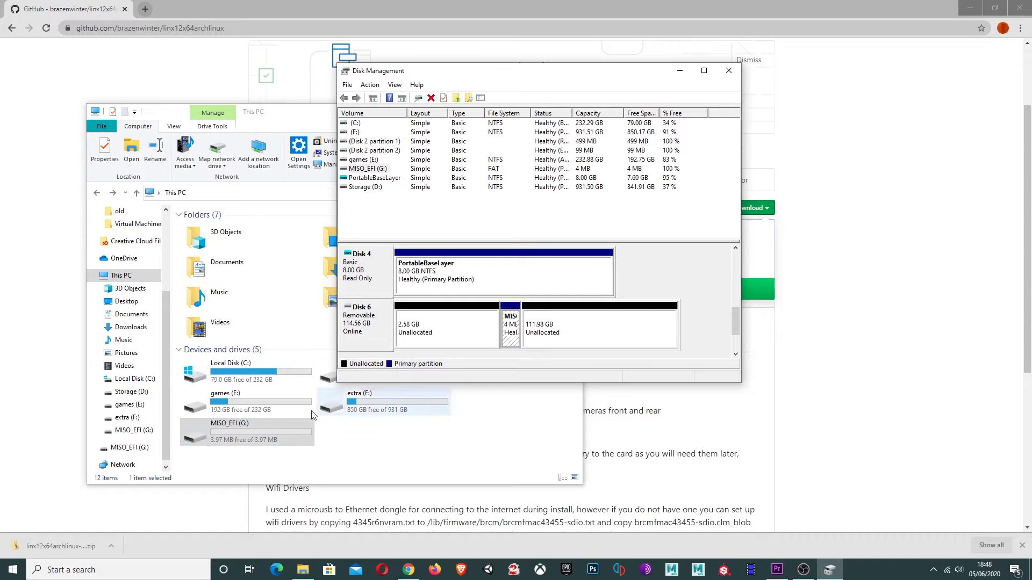
click(376, 316)
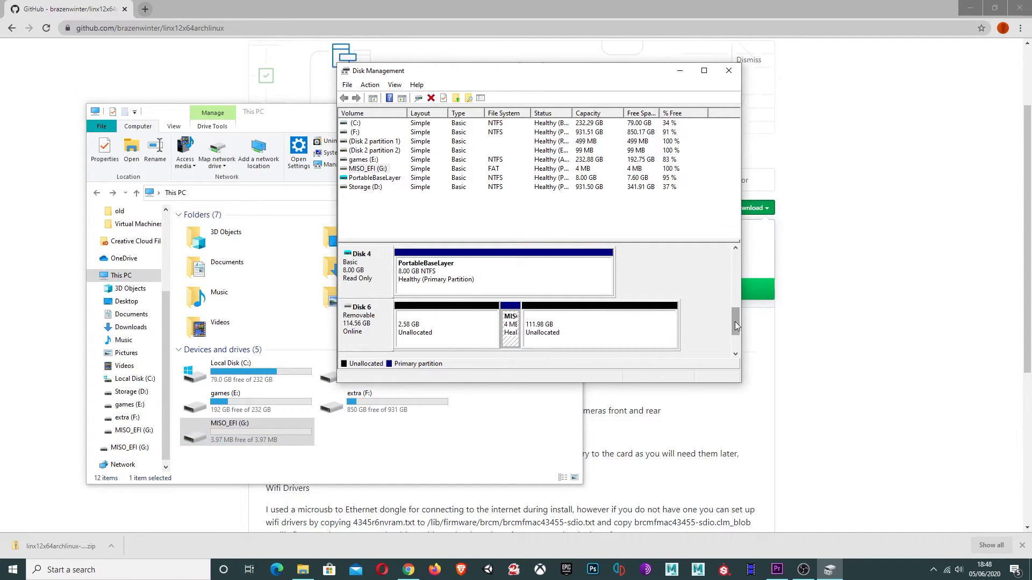
click(593, 337)
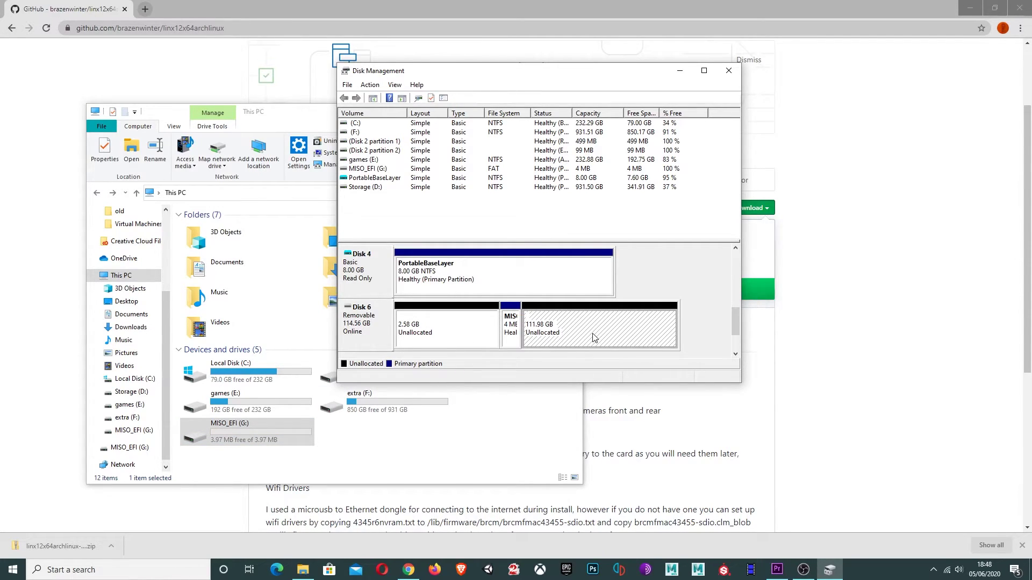
right_click(508, 310)
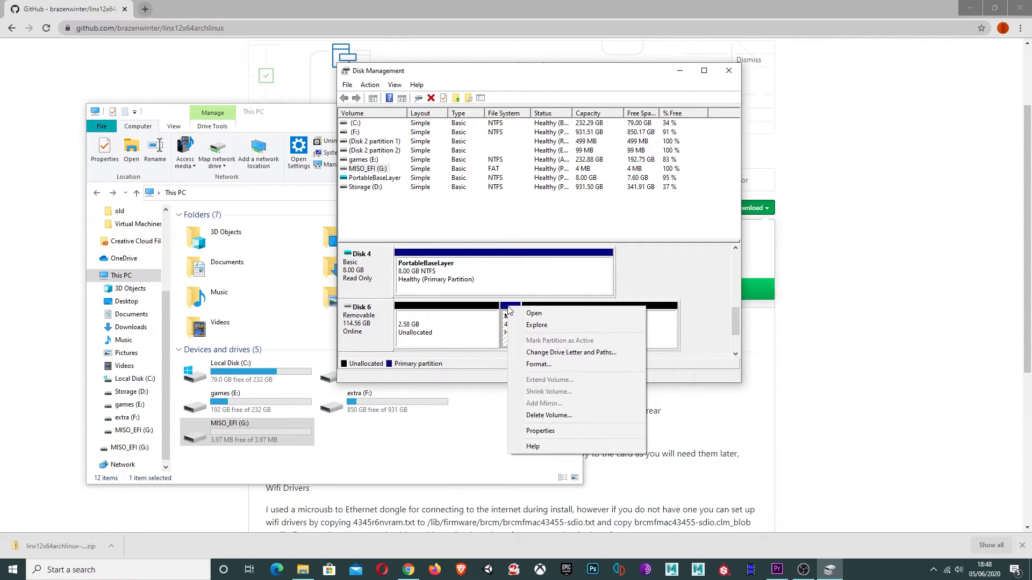
click(493, 336)
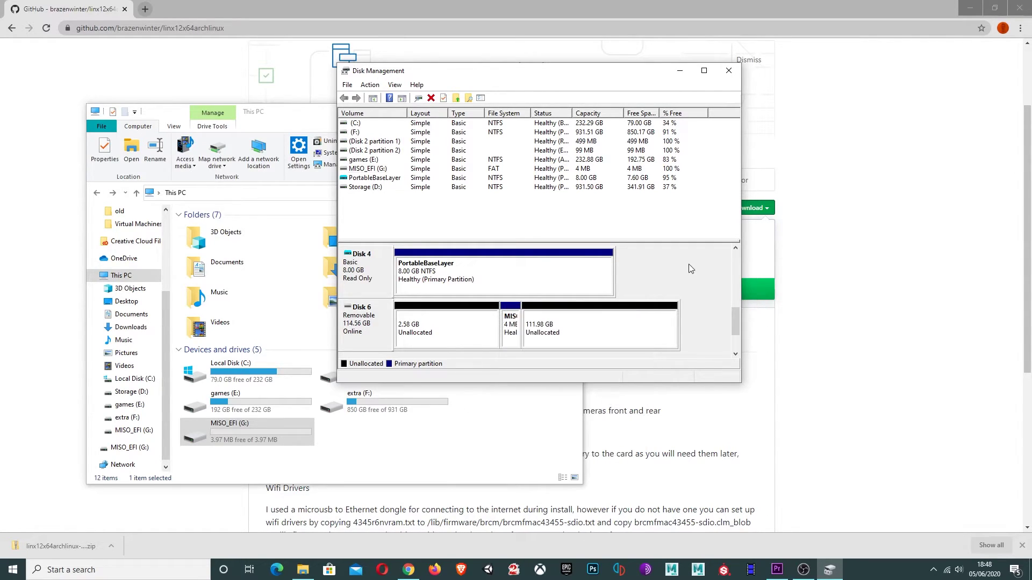
right_click(510, 324)
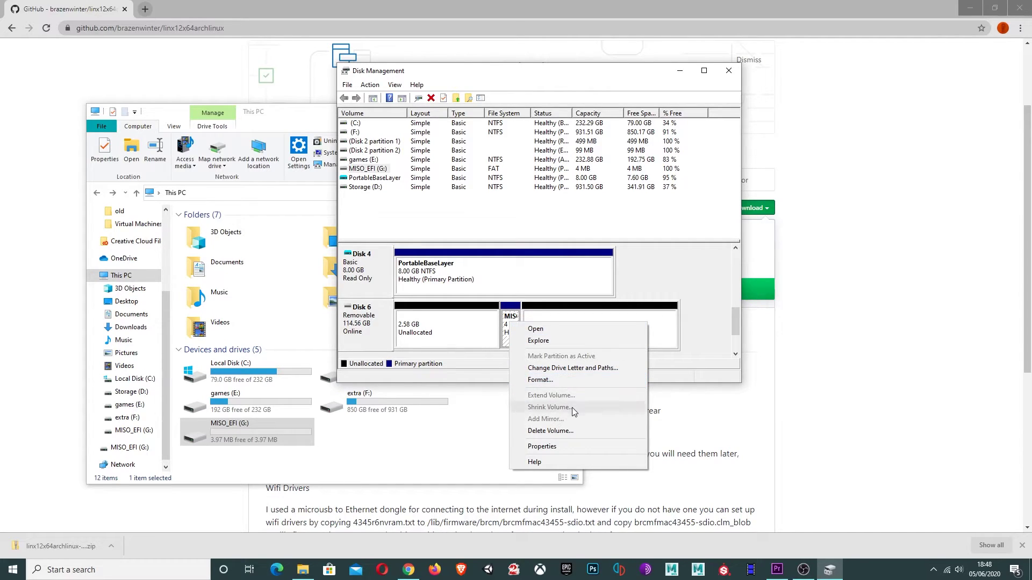
click(569, 433)
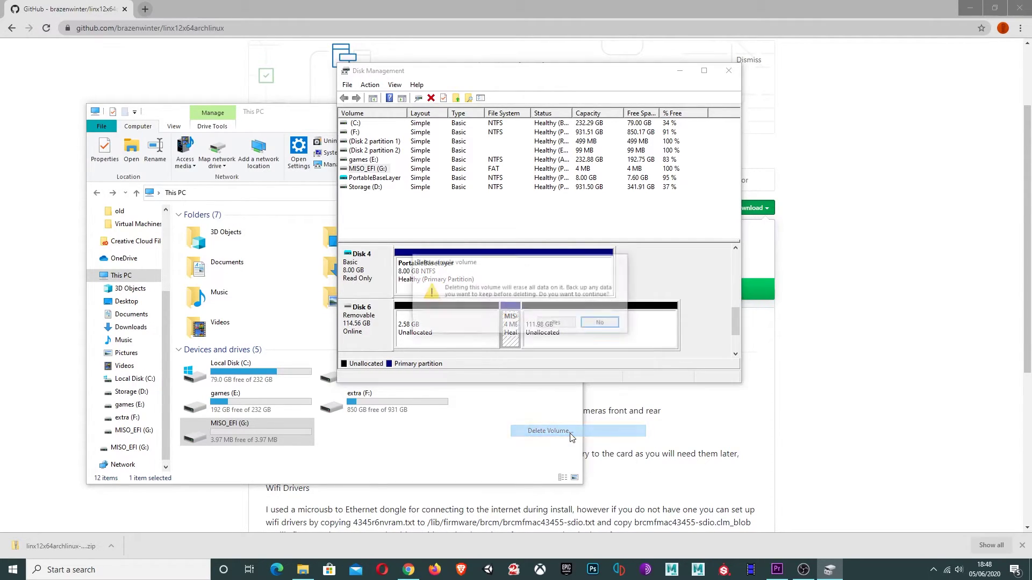
click(561, 325)
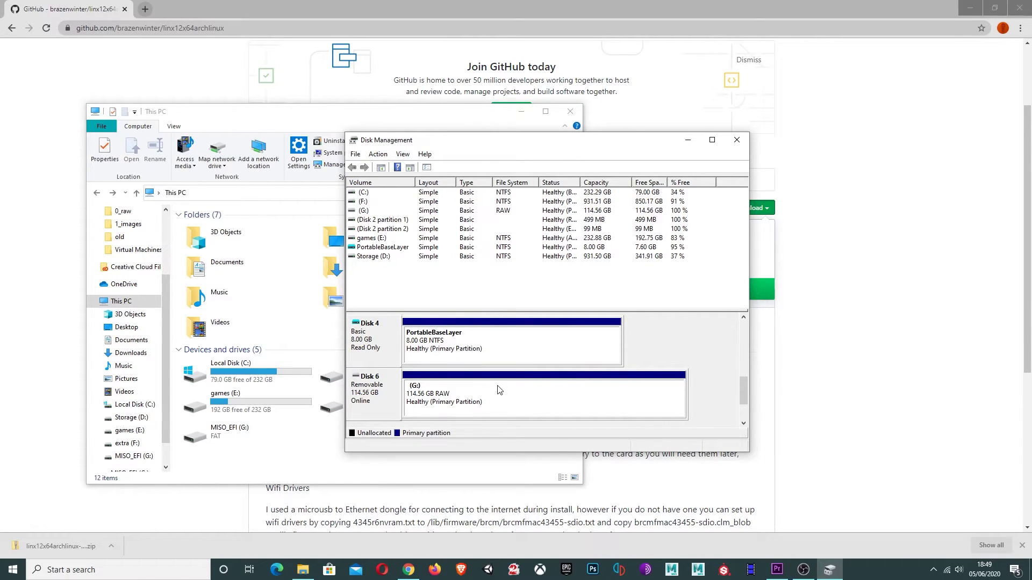
- Format the 114.56 GB RAW (G:) partition as exFAT, then close Disk Management
click(498, 390)
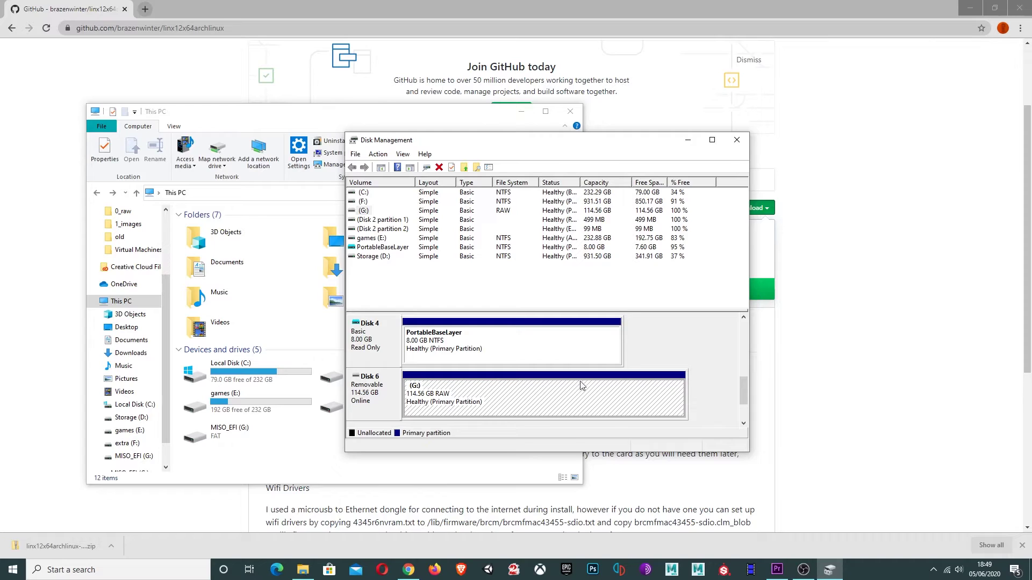
right_click(498, 390)
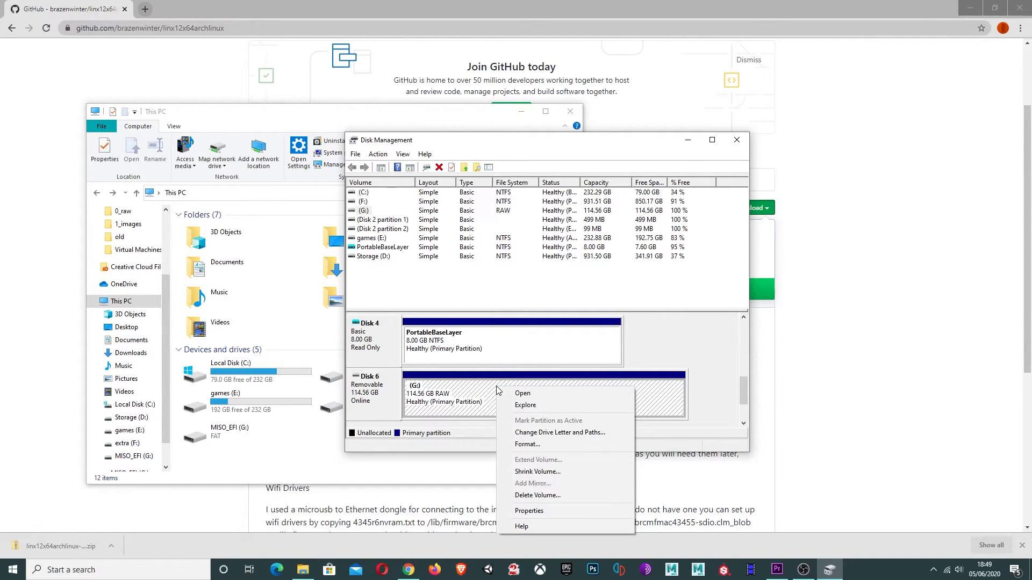
click(539, 444)
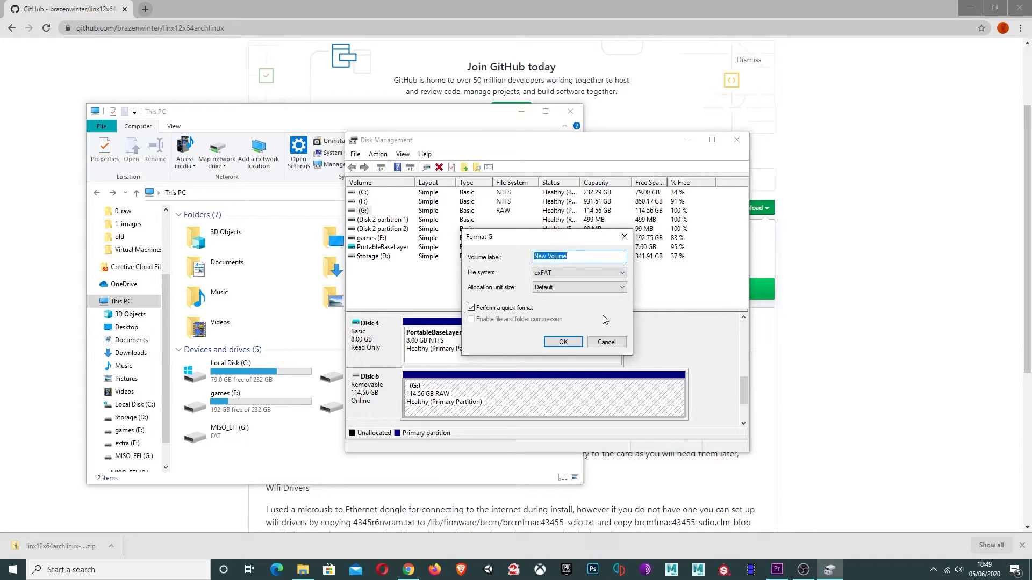
click(555, 342)
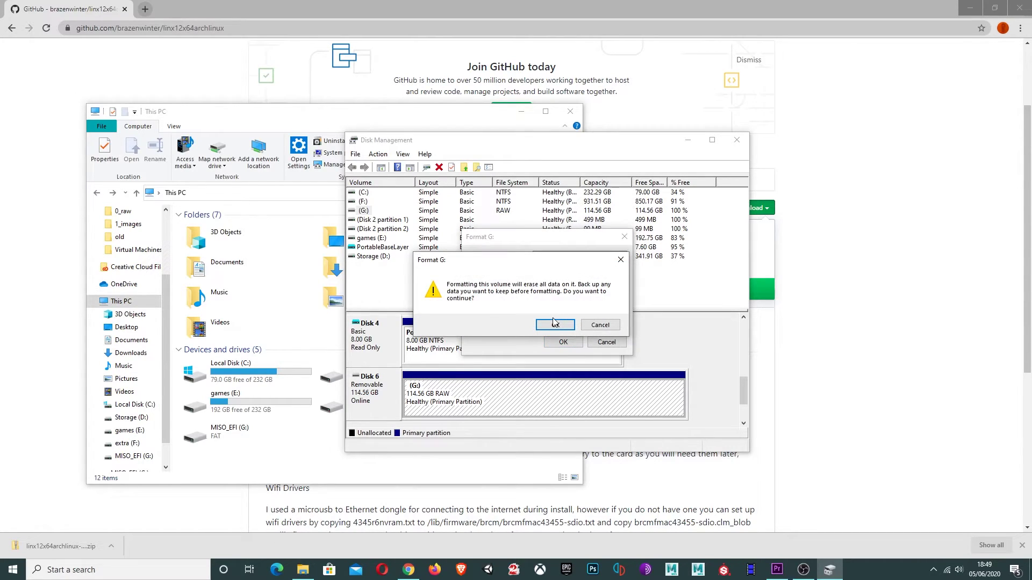
click(555, 325)
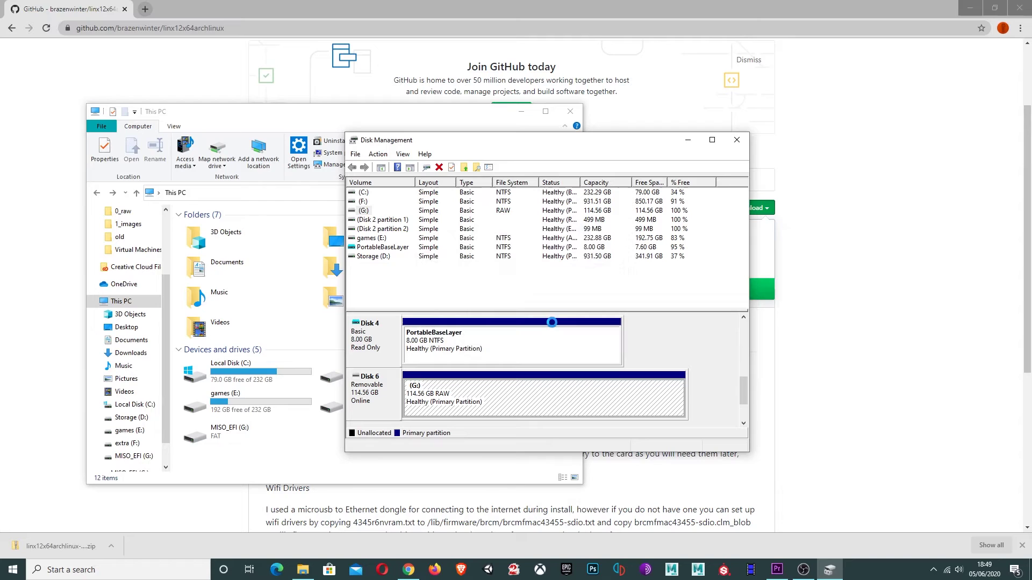
click(736, 139)
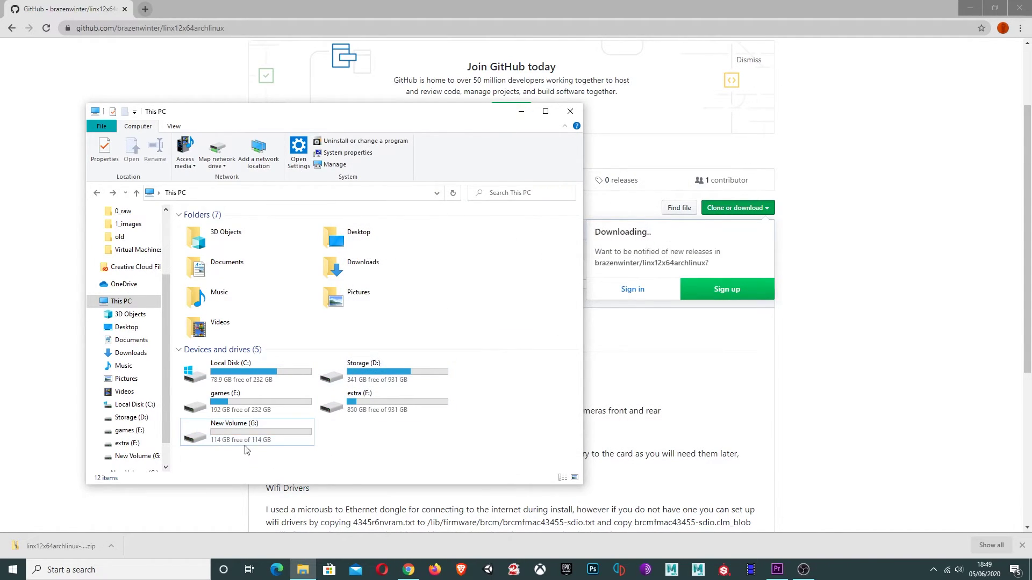
click(241, 446)
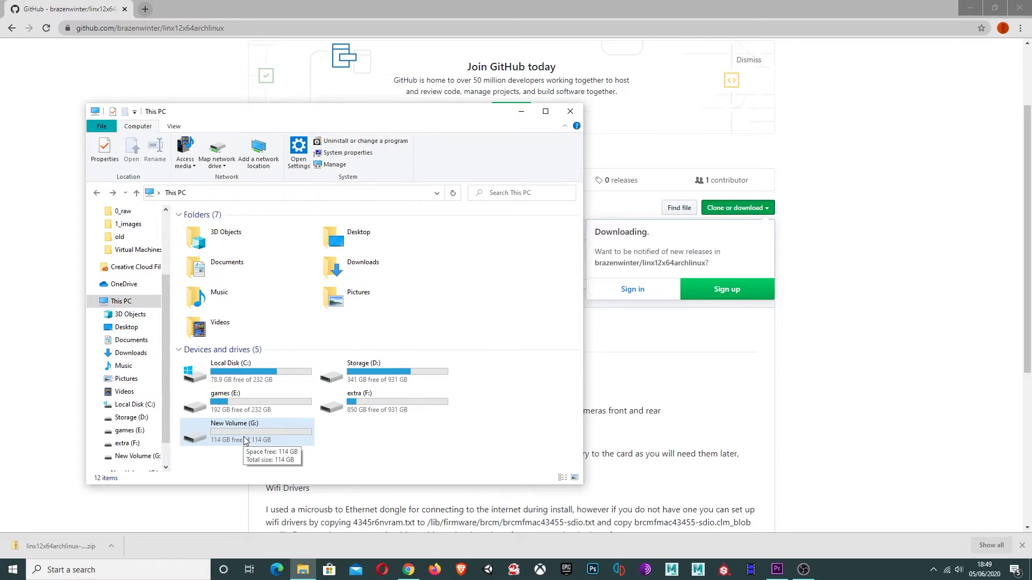
- Arrange the empty New Volume (G:) window beside the Downloads folder containing linx12x64archlinux-master.zip
double_click(243, 438)
drag(339, 112, 744, 66)
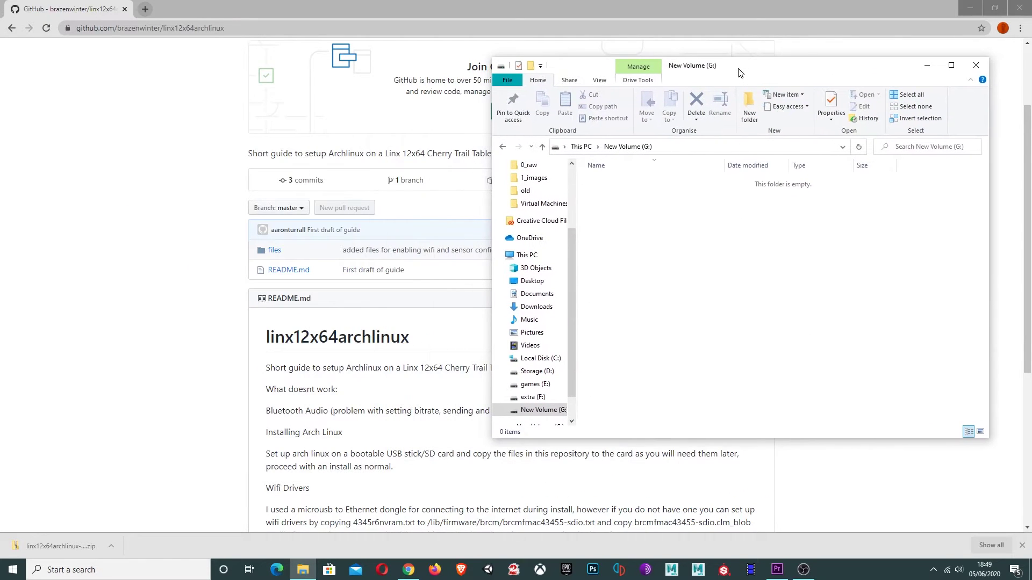
click(115, 545)
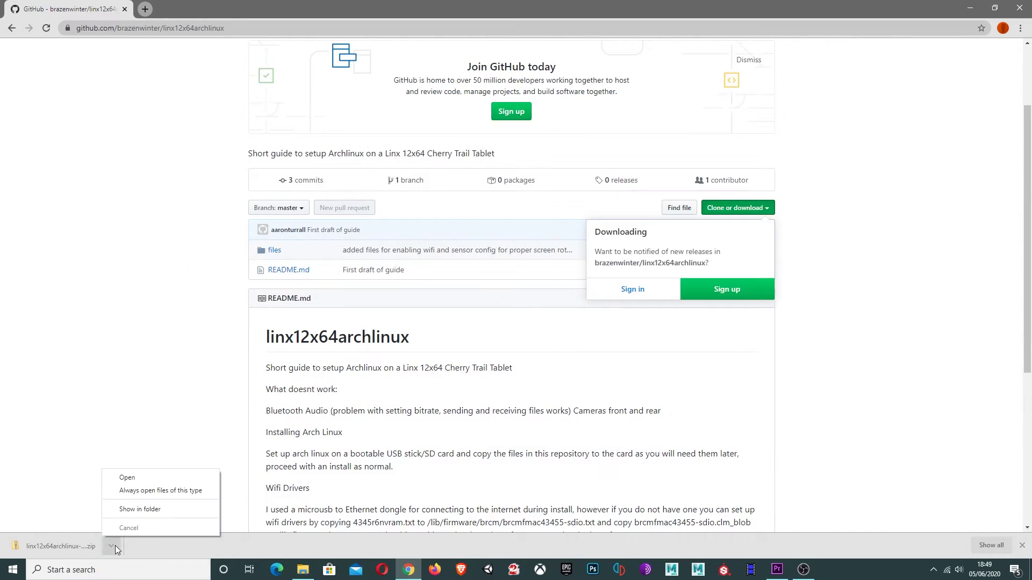
click(140, 513)
drag(714, 97, 260, 86)
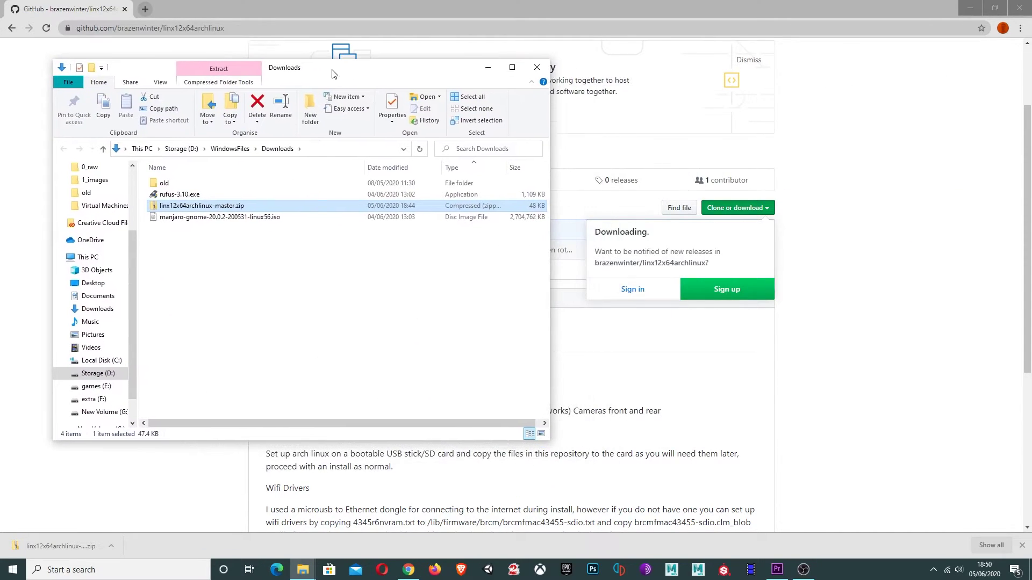
mouse_move(297, 575)
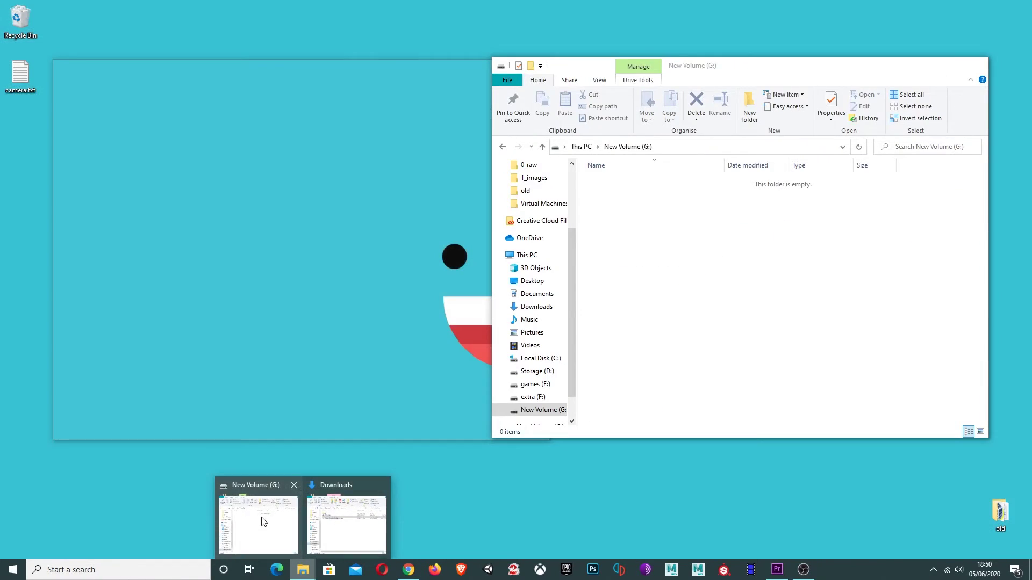
click(260, 524)
click(324, 304)
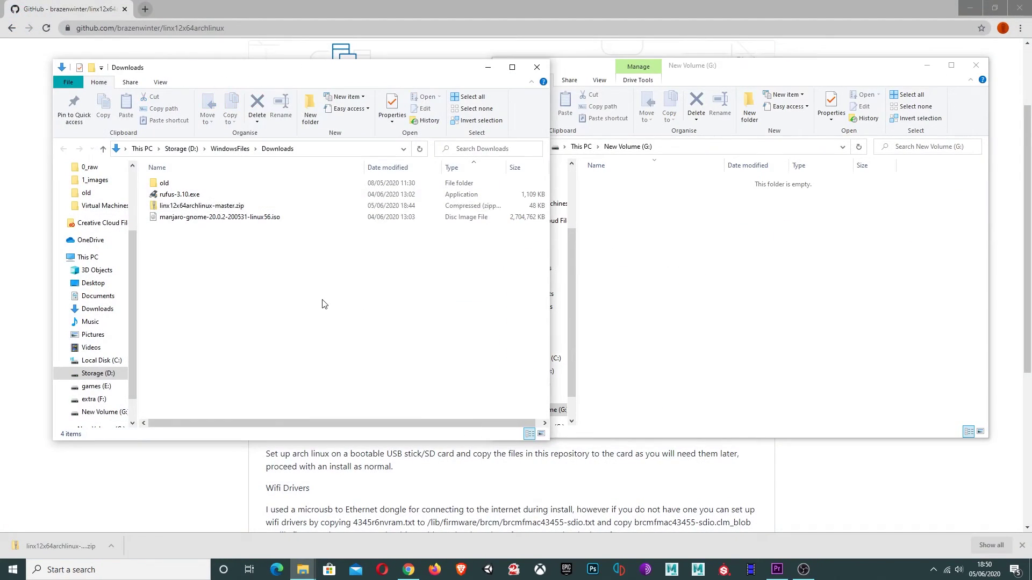
- Extract linx12x64archlinux-master.zip with 7-Zip into the Downloads folder
right_click(192, 205)
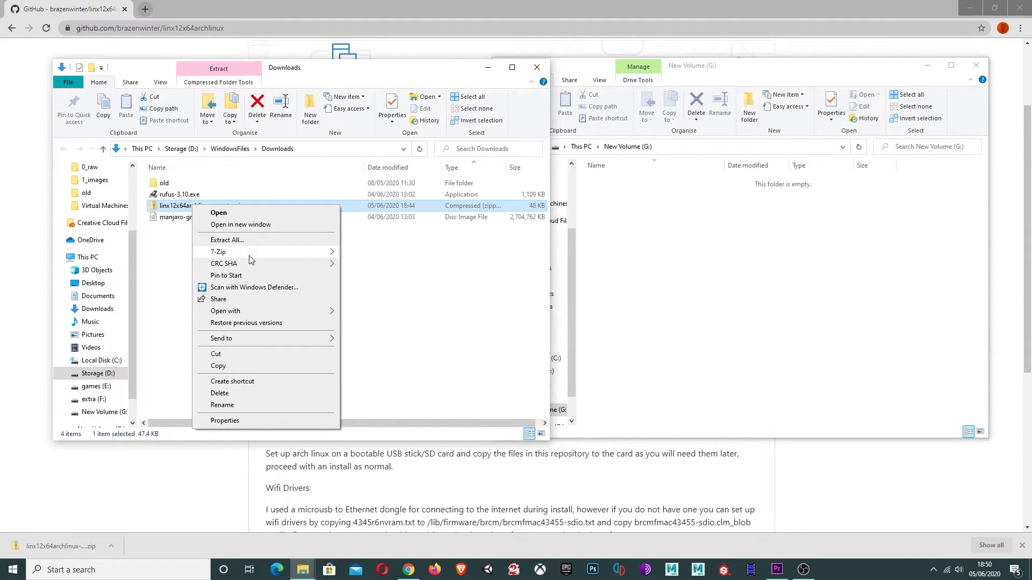
mouse_move(289, 252)
click(394, 277)
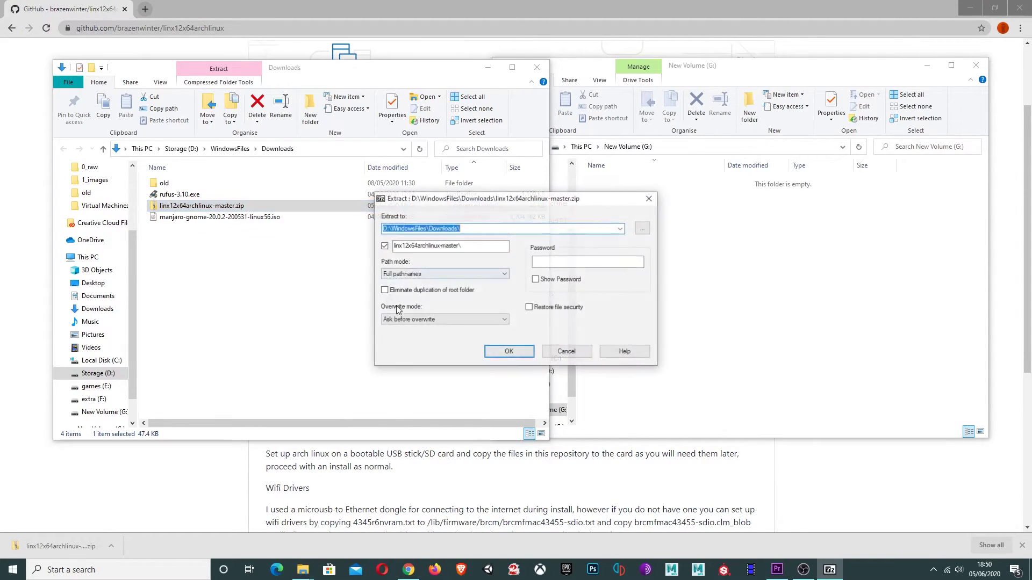
click(510, 352)
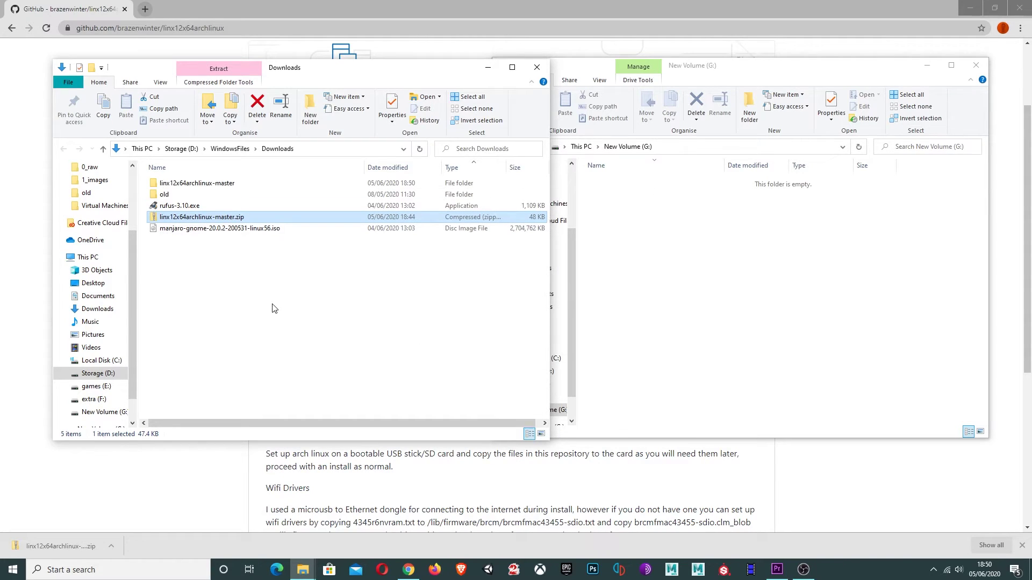
- Copy the linx12x64archlinux-master folder onto New Volume (G:) and safely eject the drive
drag(191, 184, 734, 268)
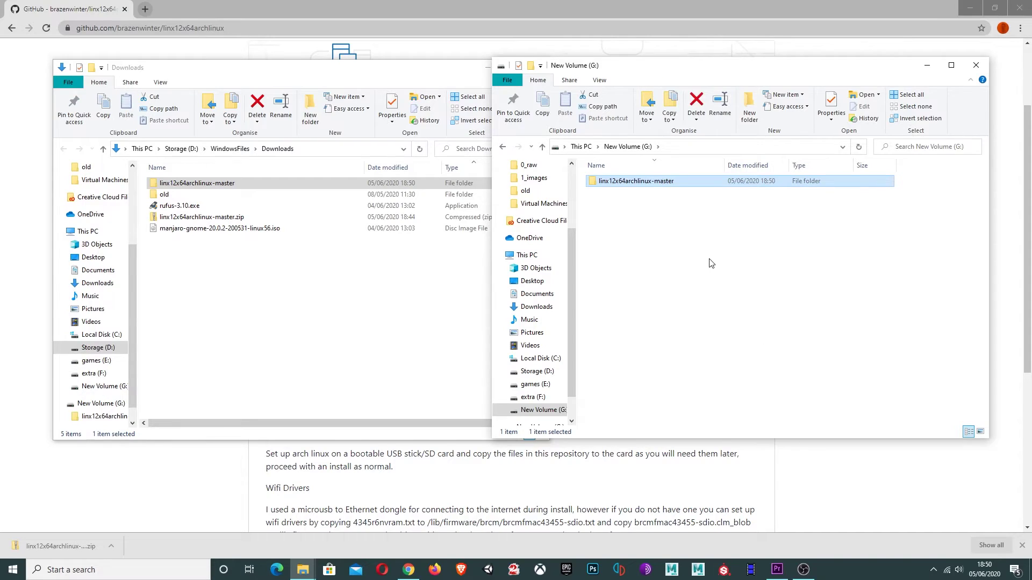
right_click(110, 386)
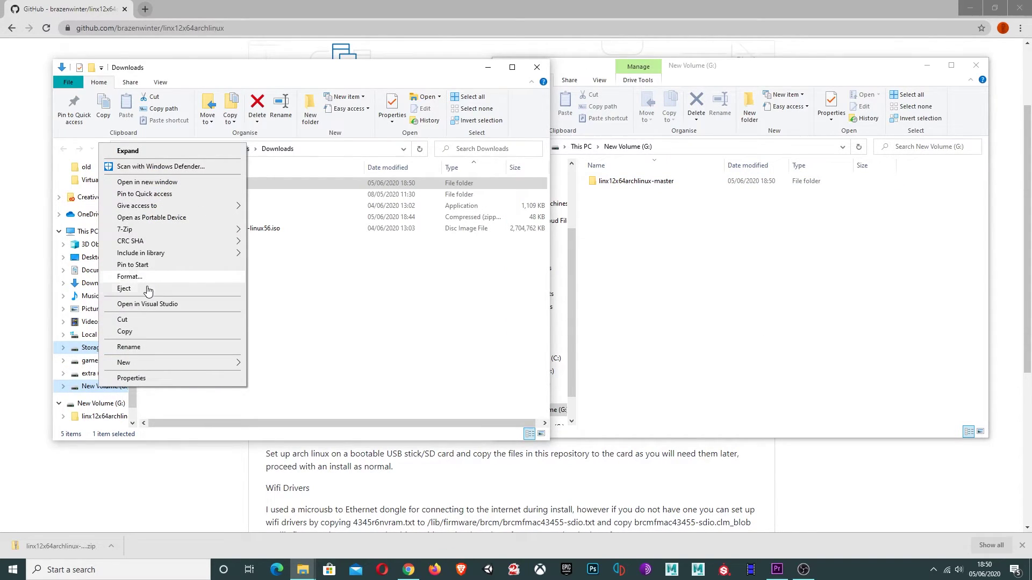
click(146, 289)
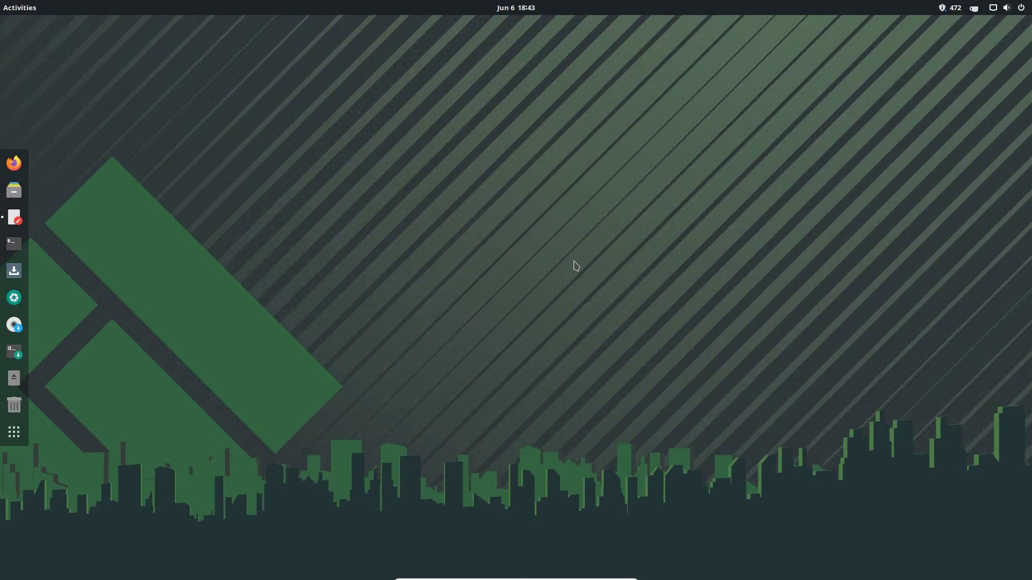
- Launch Files from the dock on the tablet's Manjaro desktop
click(14, 190)
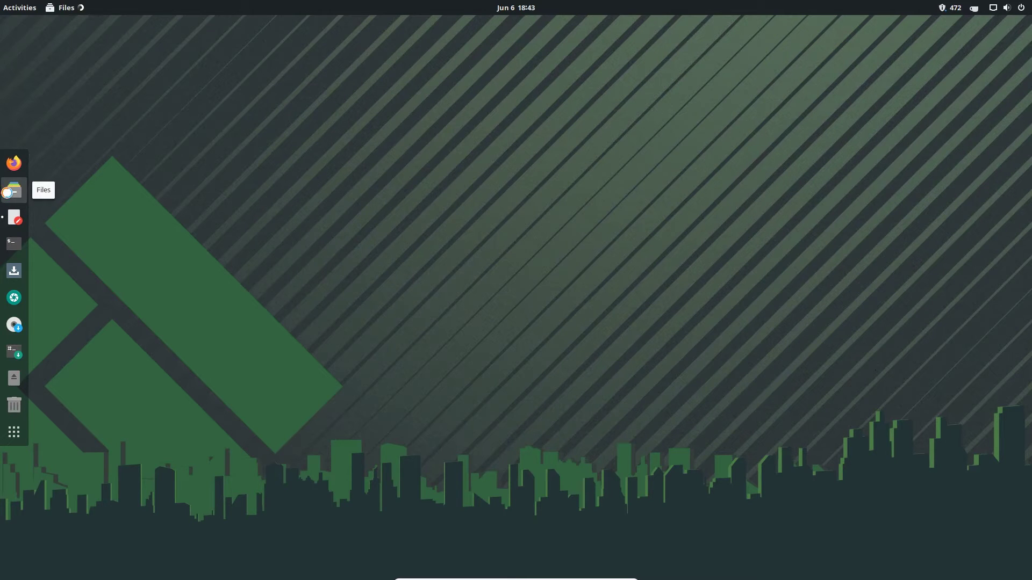
- Open a terminal in New Volume's linx12x64archlinux-master/files folder, positioned over the Files window
drag(273, 106, 739, 98)
click(559, 287)
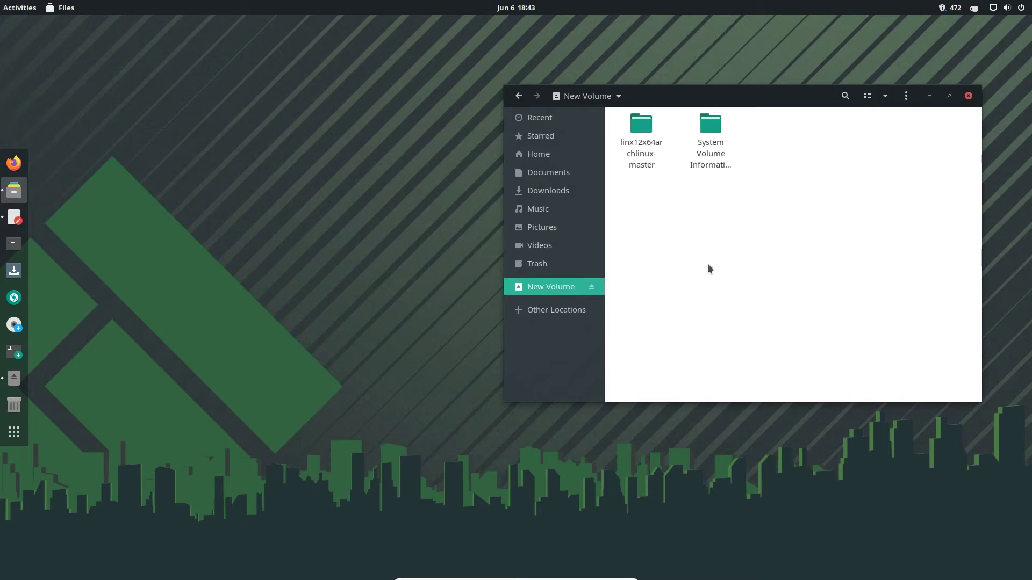
double_click(641, 124)
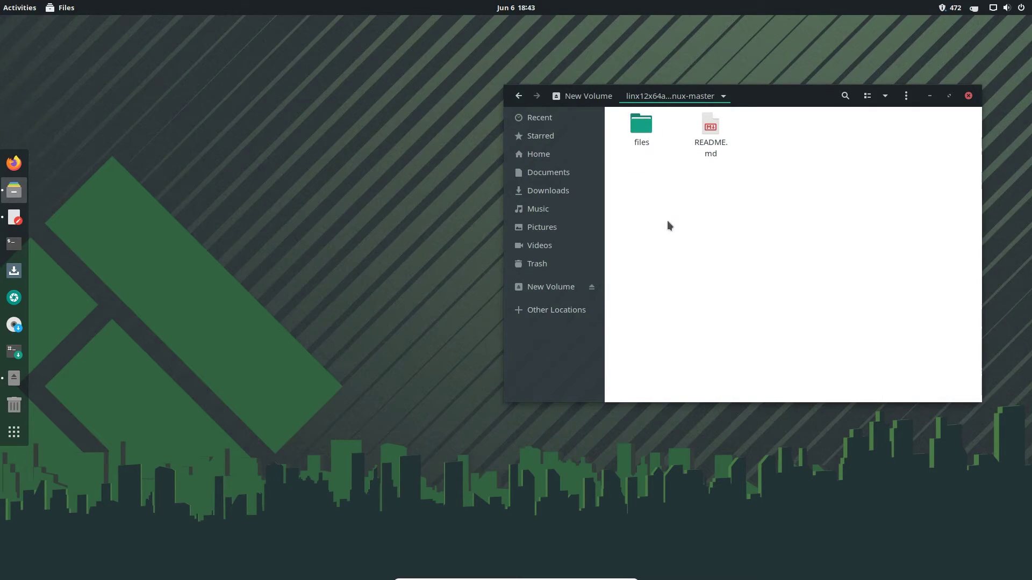
double_click(638, 123)
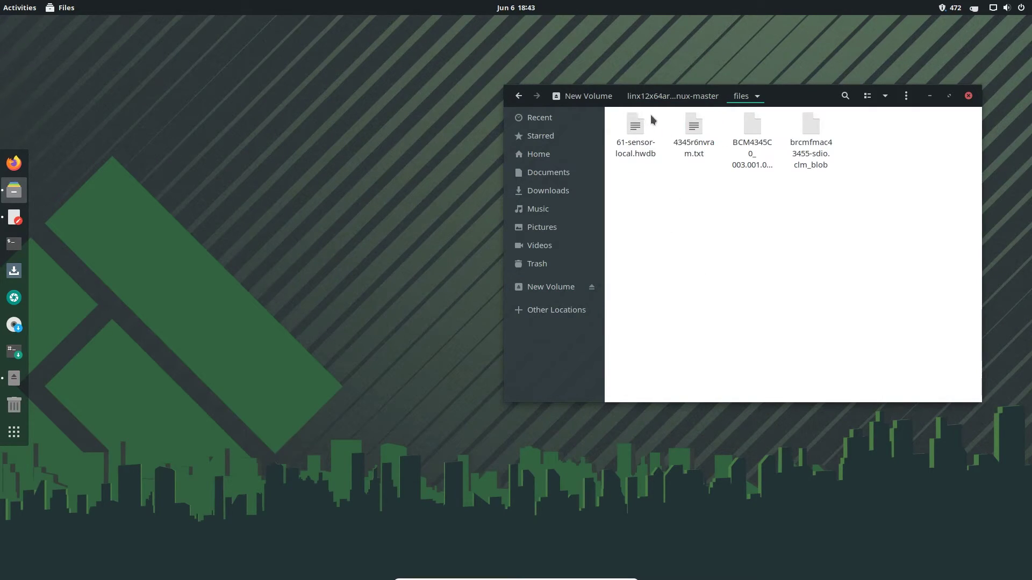
right_click(739, 238)
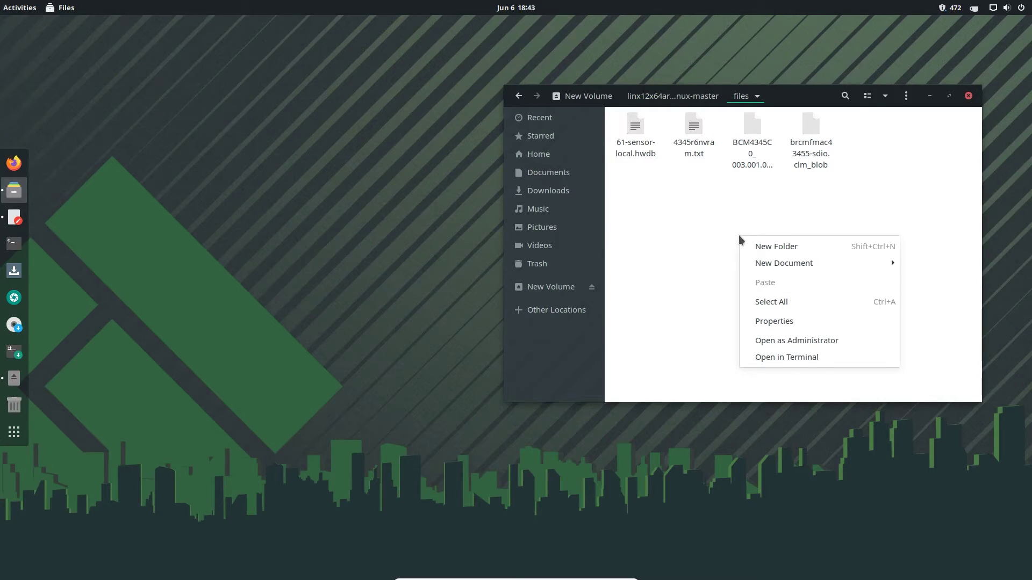
click(763, 358)
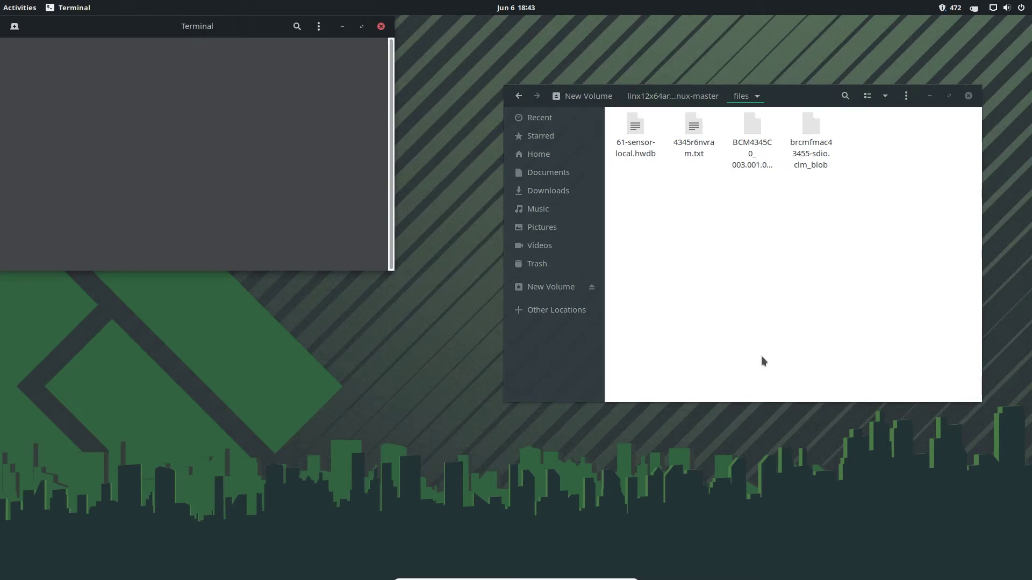
drag(190, 27, 743, 111)
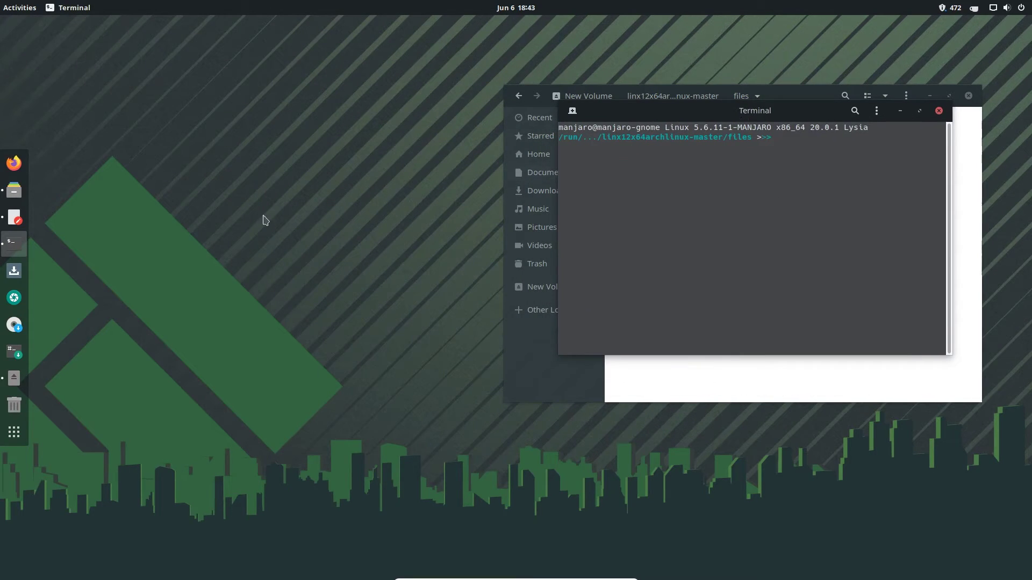
click(14, 217)
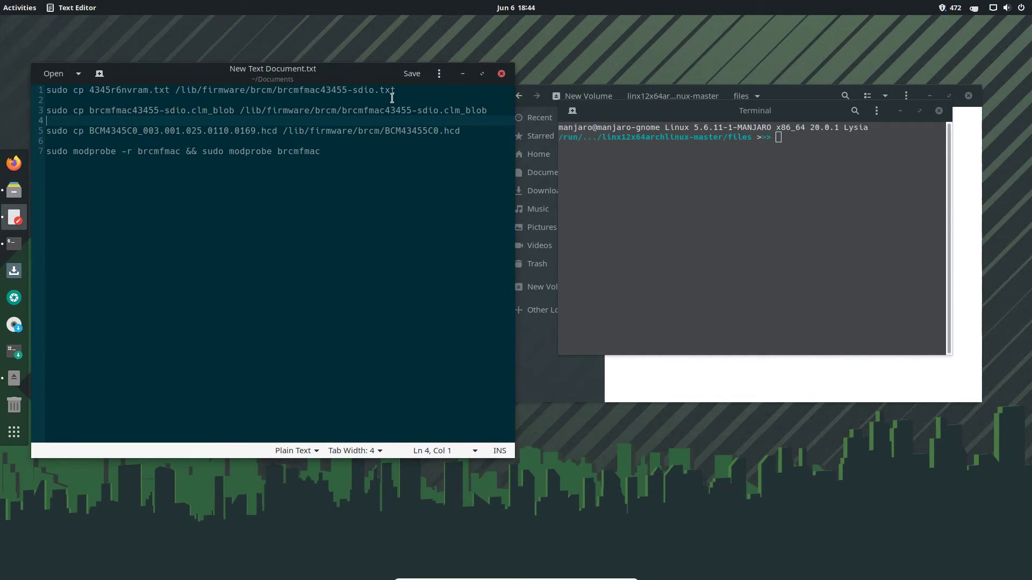
- Run the first copy command, placing 4345r6nvram.txt into /lib/firmware/brcm
key(ctrl+Home)
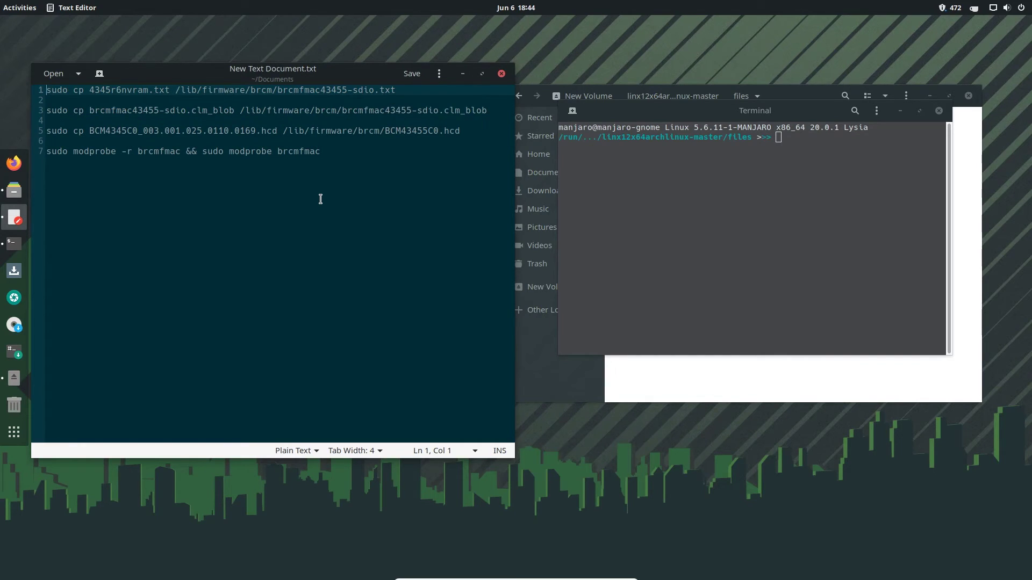
drag(405, 90, 44, 90)
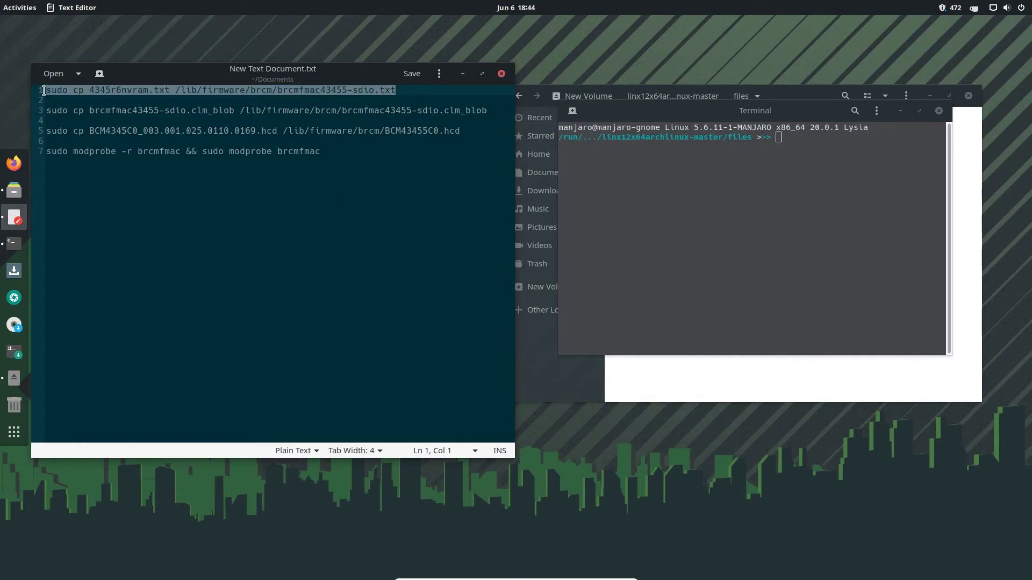
right_click(71, 96)
click(98, 152)
click(824, 149)
right_click(798, 140)
click(830, 188)
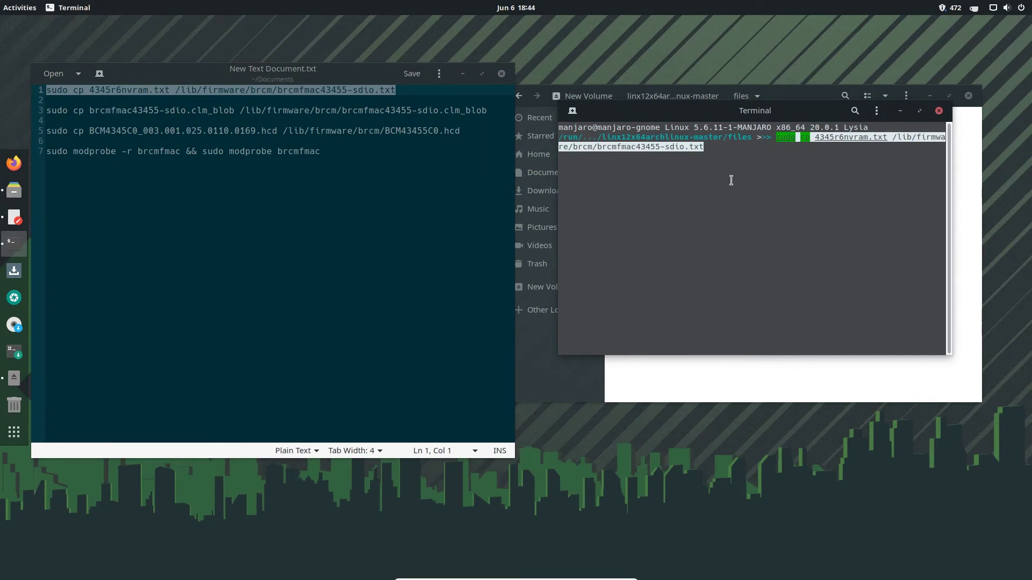
key(Return)
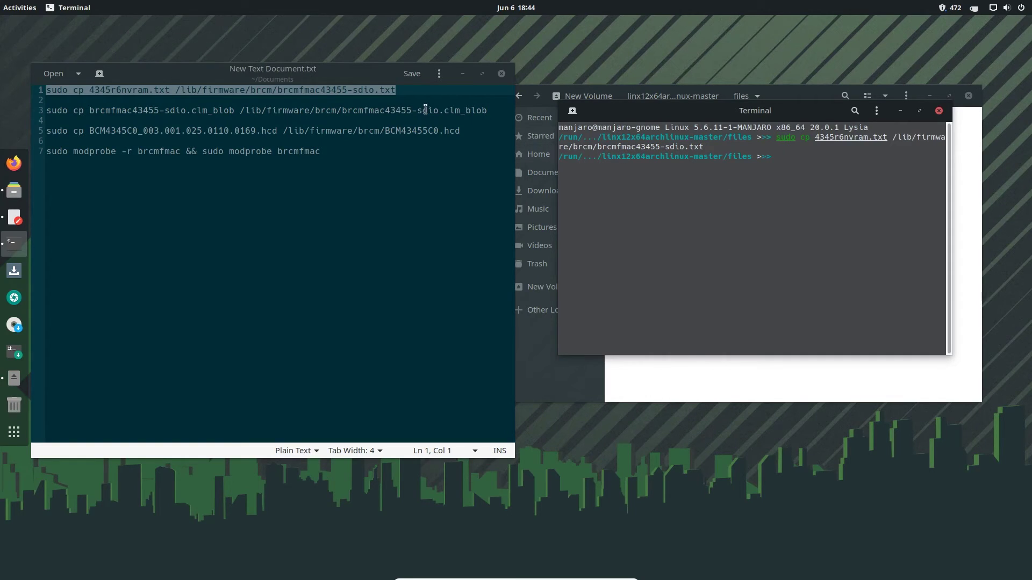
- Run the line-3 command copying the clm_blob firmware into /lib/firmware/brcm
key(alt+Tab)
drag(486, 110, 46, 110)
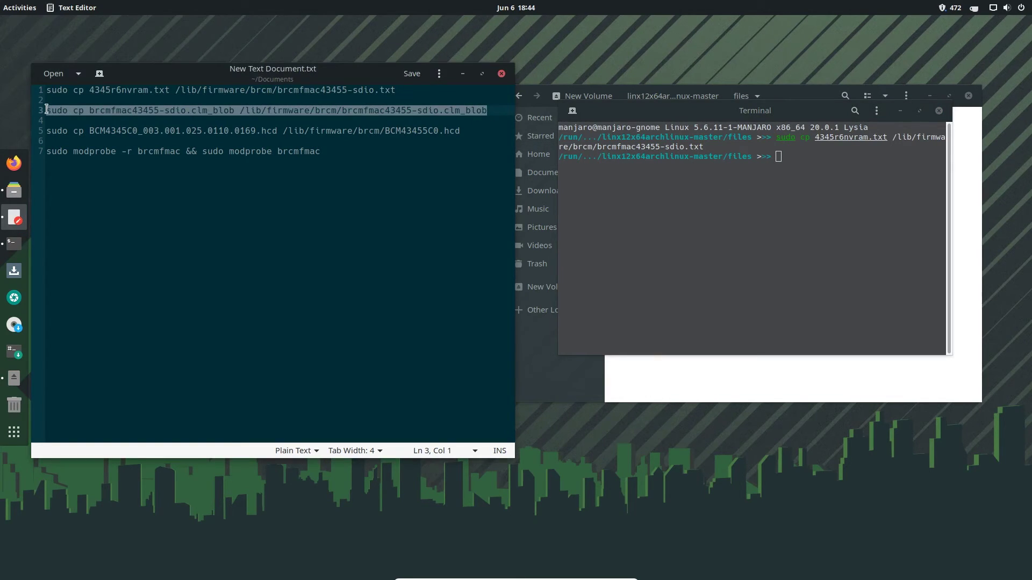
right_click(59, 114)
click(85, 175)
click(787, 158)
right_click(787, 158)
click(812, 201)
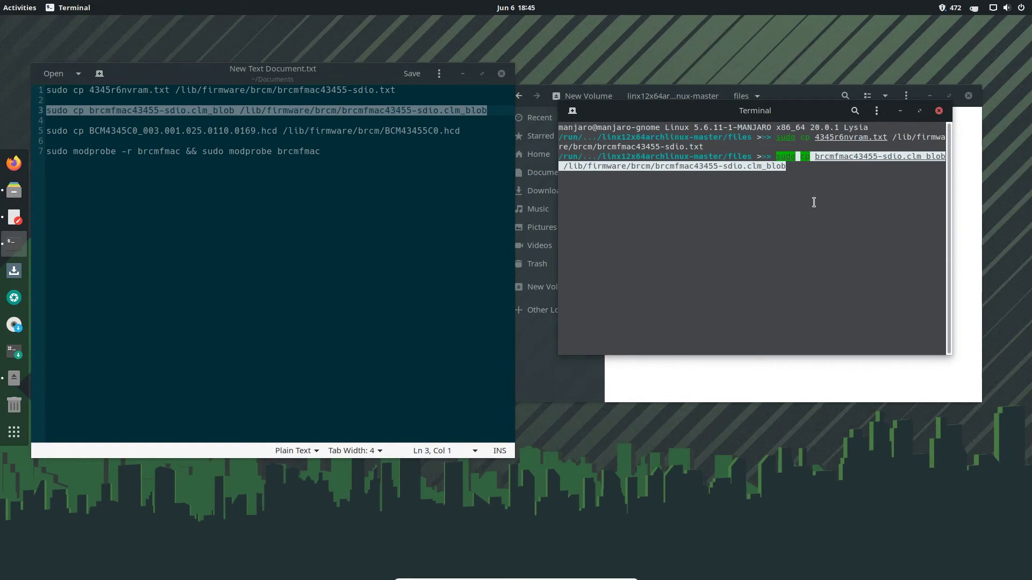
key(Return)
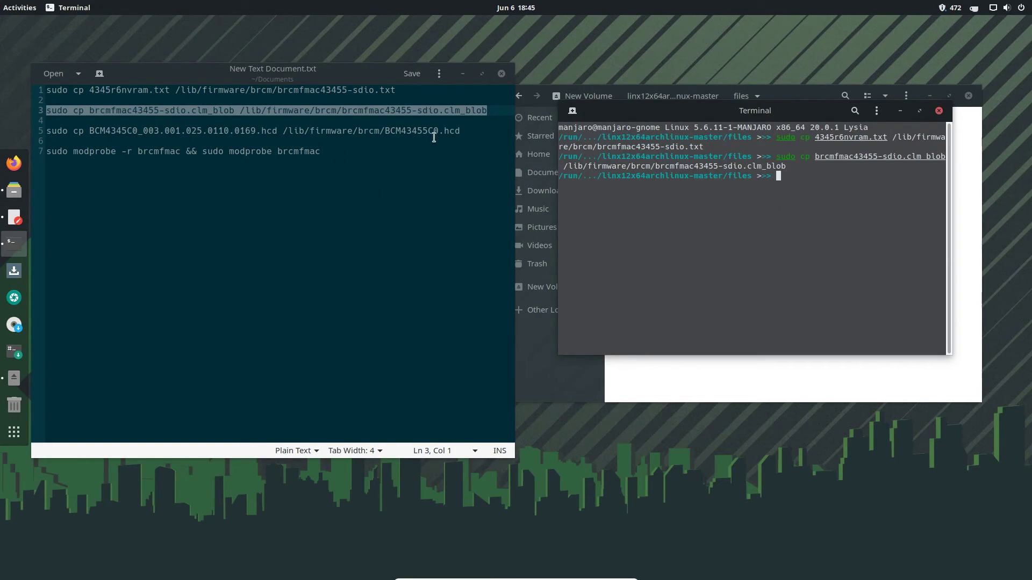
- Run the line-5 command copying the BCM4345C0 firmware file
drag(468, 131, 47, 132)
right_click(48, 132)
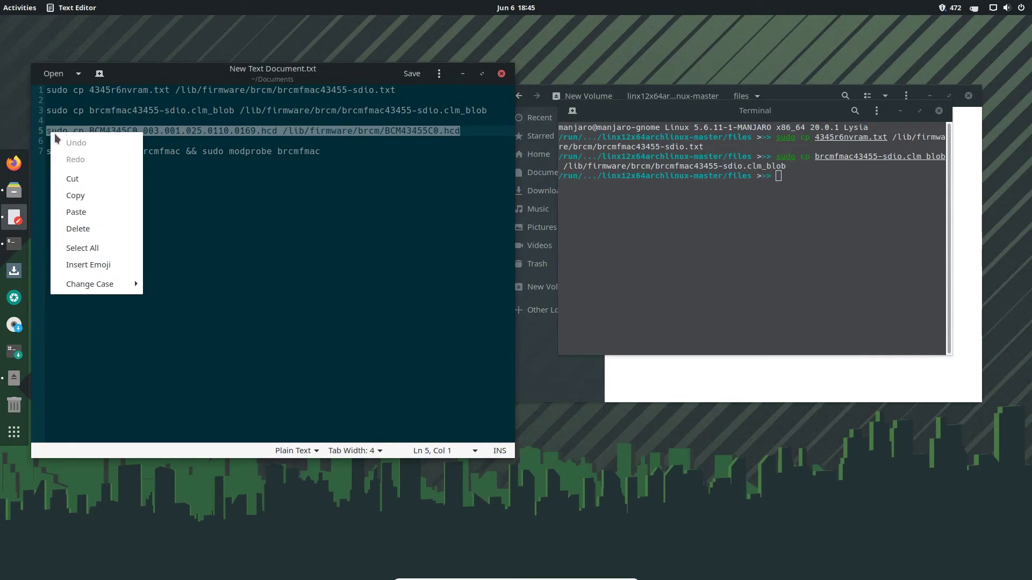
click(81, 195)
click(798, 179)
right_click(797, 179)
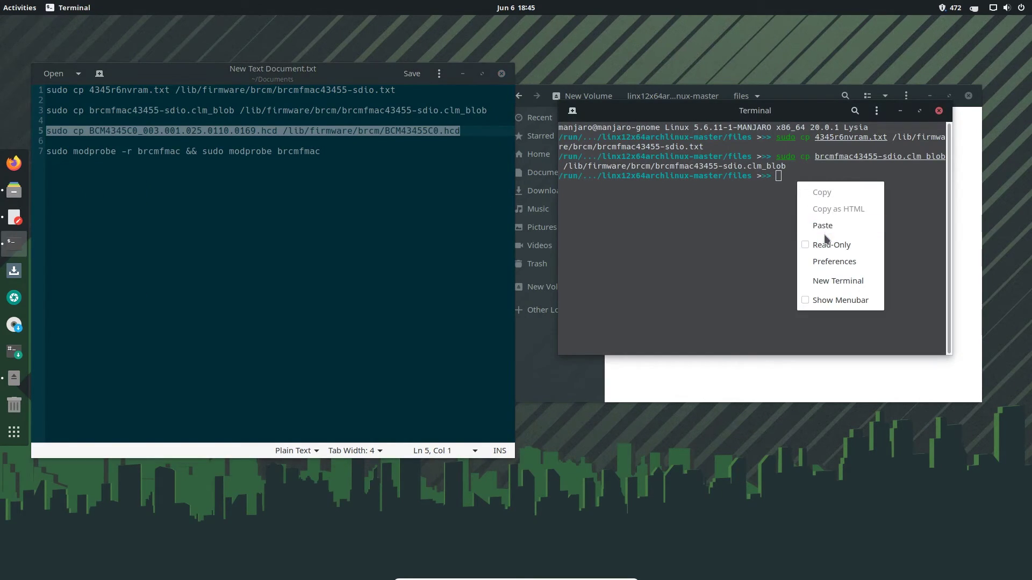
click(825, 226)
key(Return)
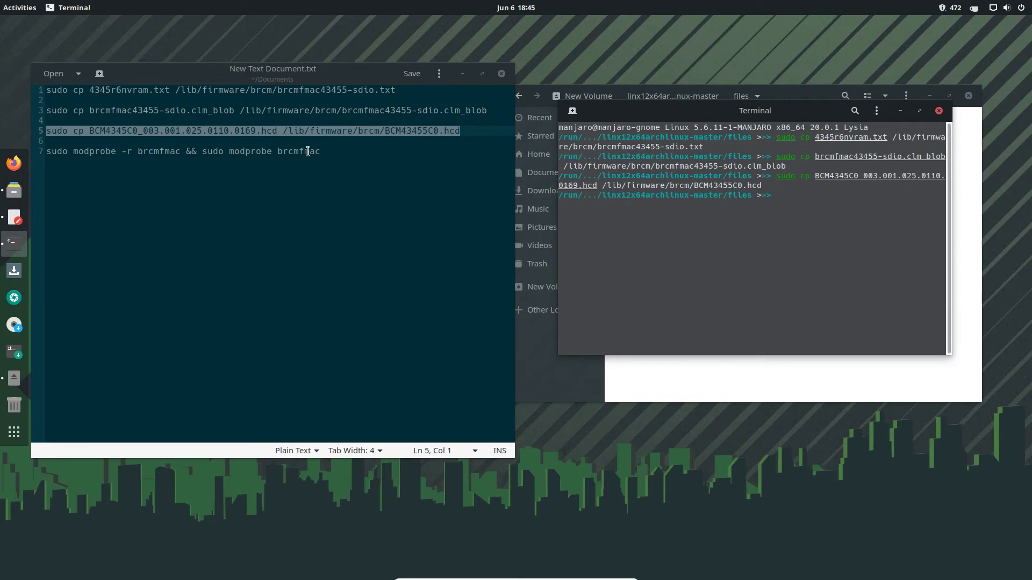
- Reload the Wi-Fi driver with sudo modprobe -r brcmfmac && sudo modprobe brcmfmac
drag(333, 152, 46, 153)
right_click(54, 153)
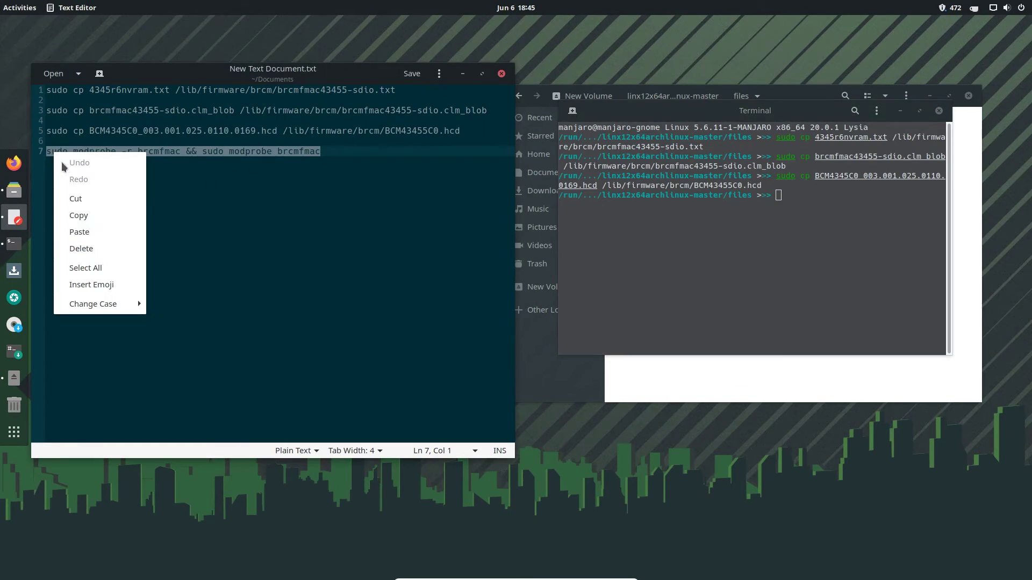
click(82, 210)
click(794, 197)
right_click(794, 196)
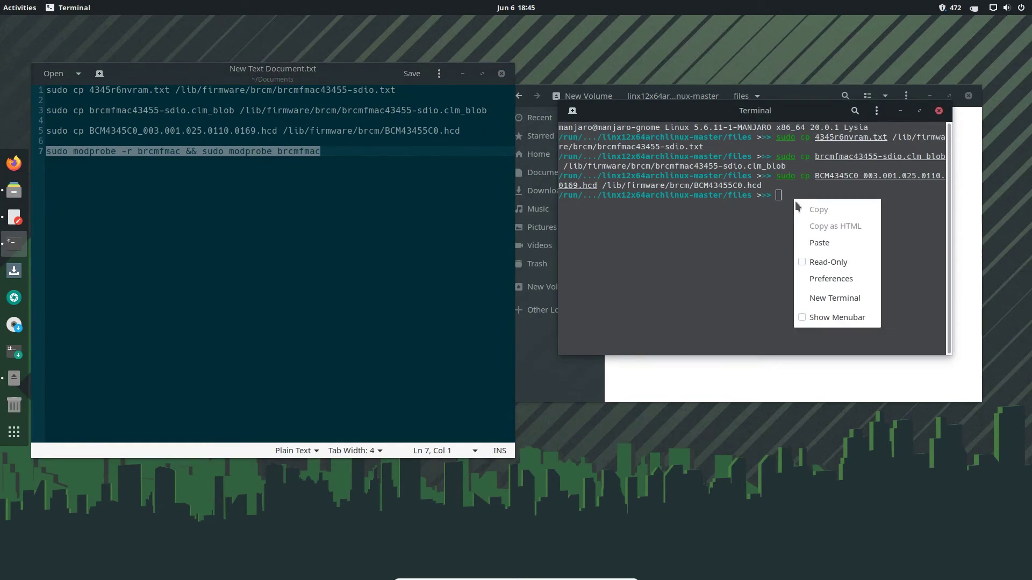
click(823, 241)
key(Return)
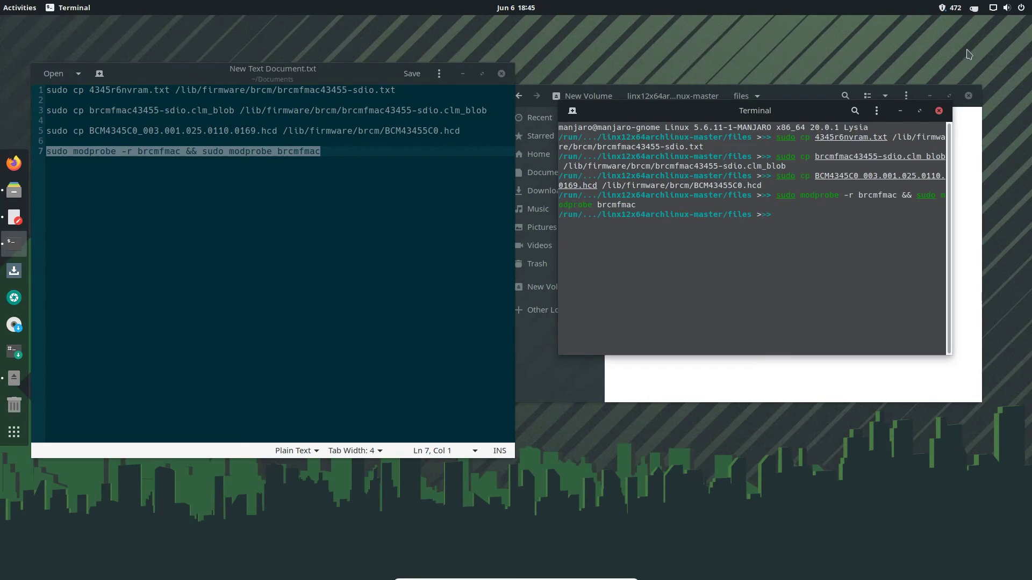
click(998, 11)
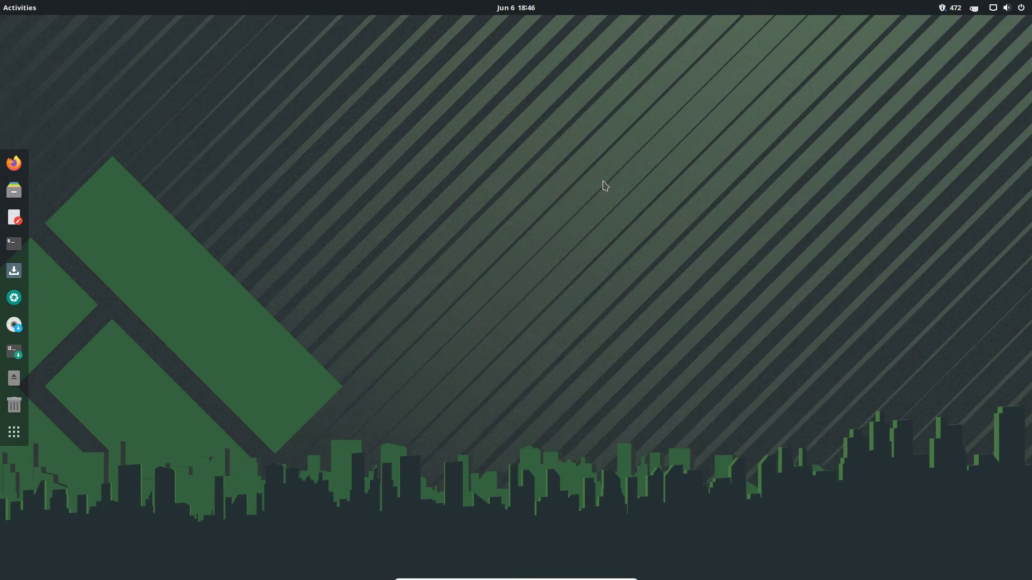
- Open and dismiss the top-right system status menu, leaving an empty desktop
click(1020, 7)
click(862, 67)
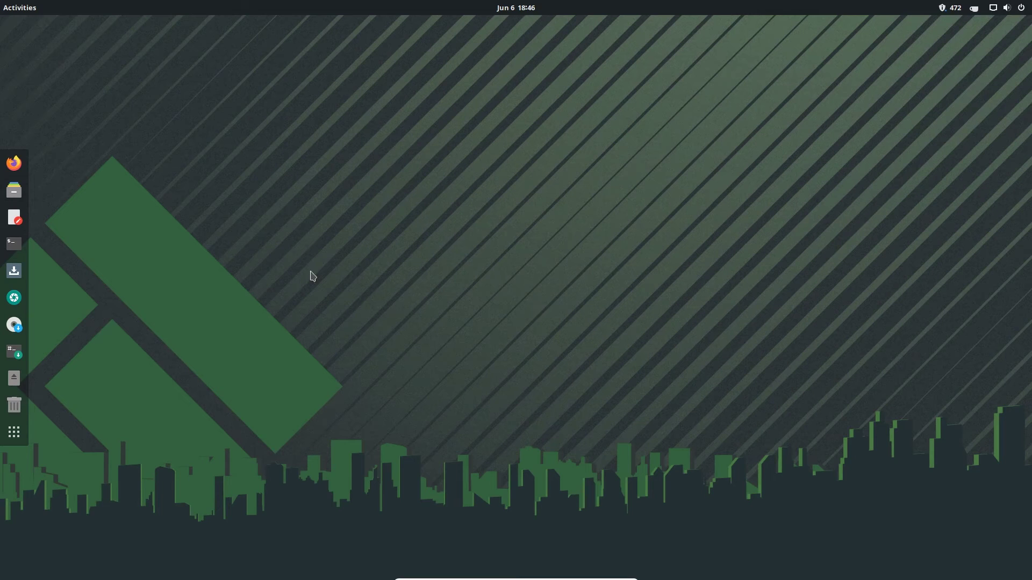